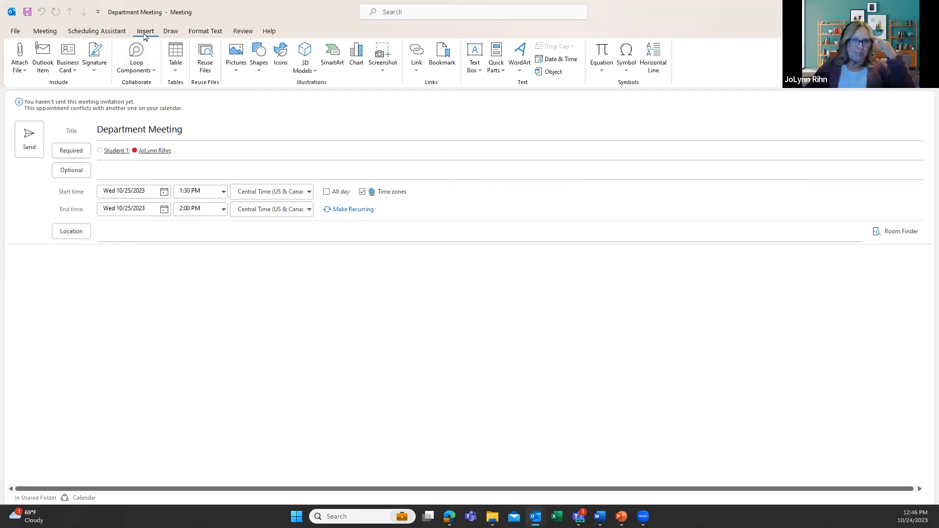
# Insert a Loop checklist into the body of the Department Meeting invitation and title it "Agenda".
pyautogui.click(141, 70)
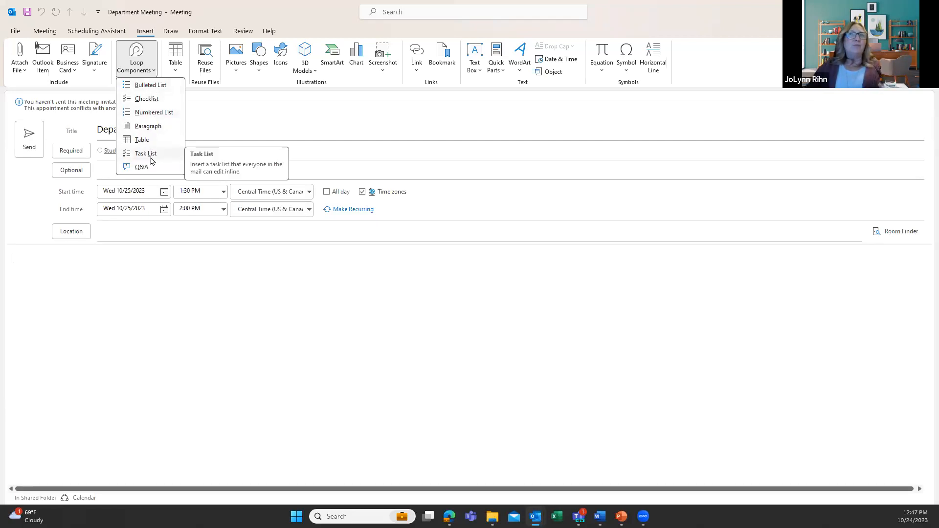
pyautogui.click(159, 106)
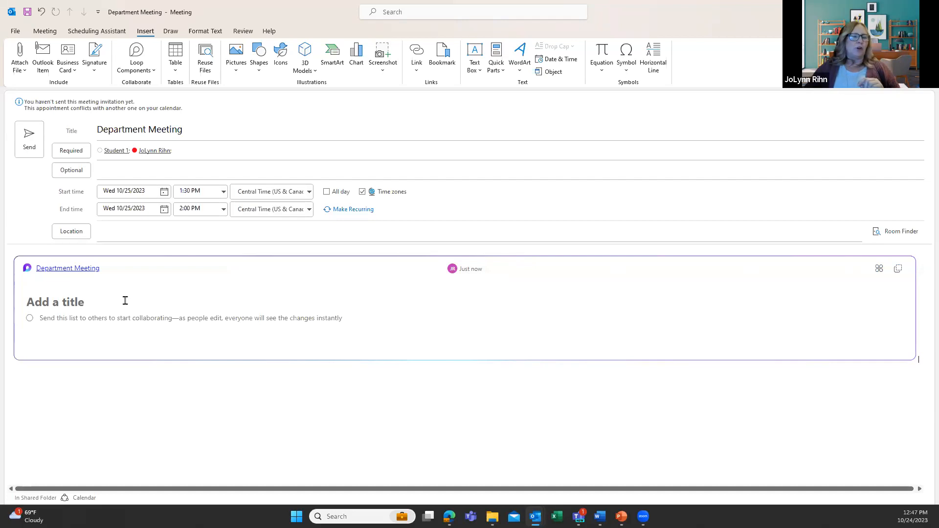
pyautogui.click(52, 301)
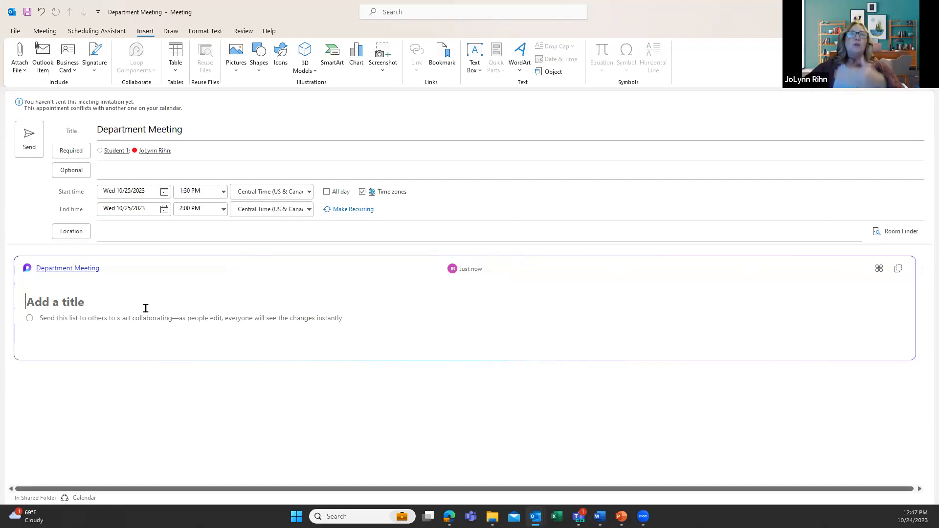
pyautogui.write('a')
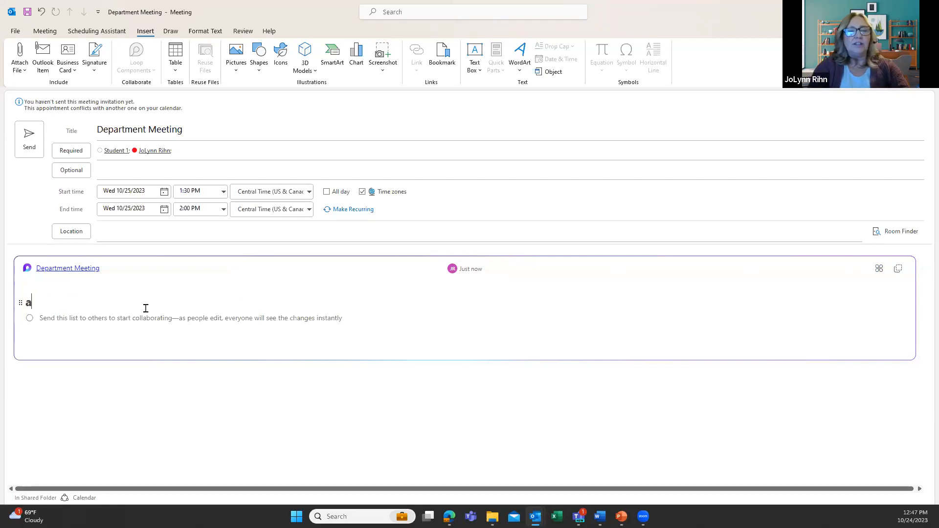
pyautogui.press('BackSpace')
pyautogui.write('Agenda')
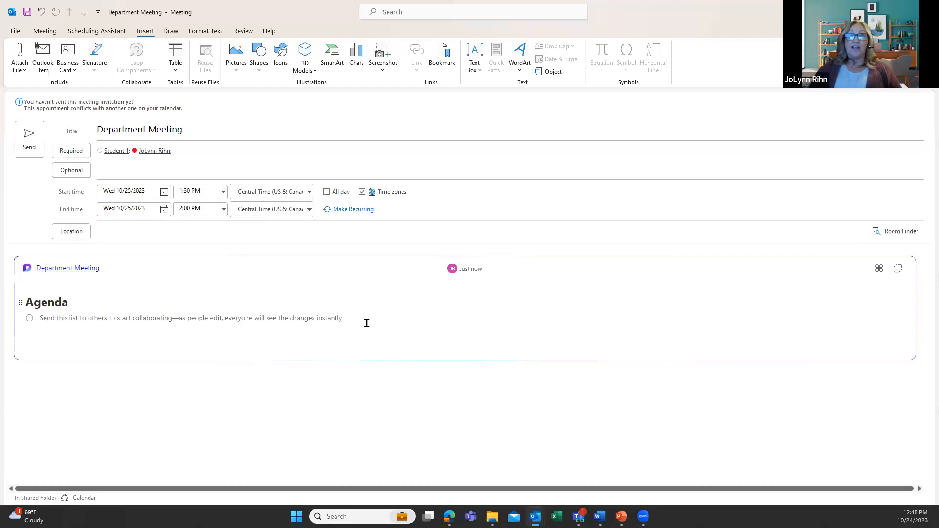
# Add the items "Old business" and "New Business" to the Agenda checklist.
pyautogui.click(47, 319)
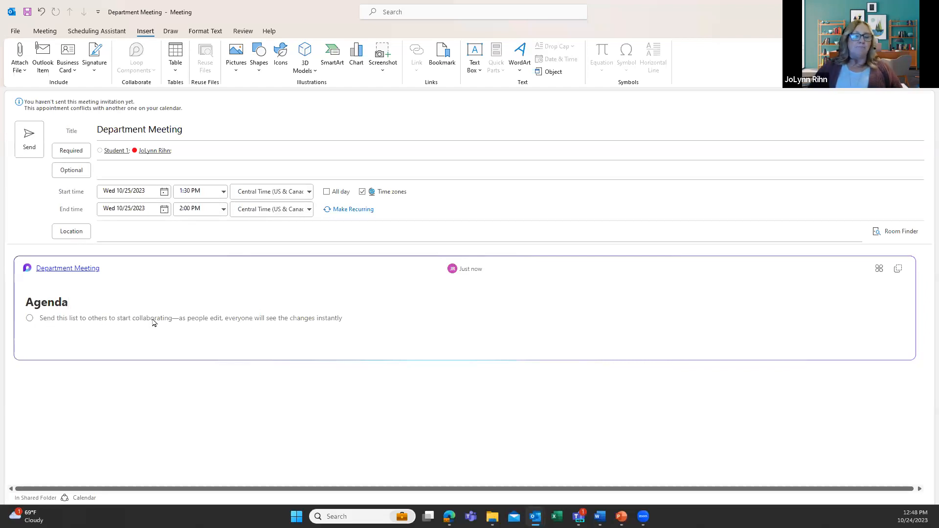
pyautogui.write('Old ')
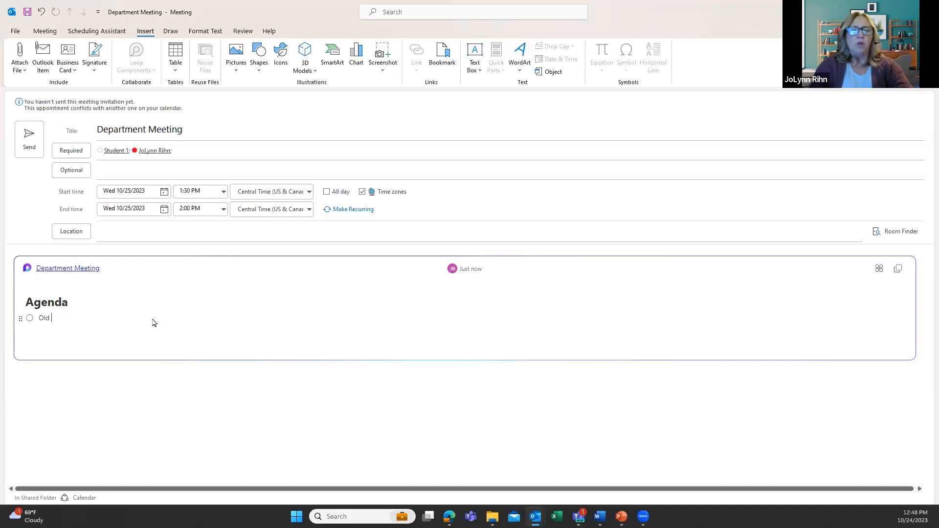
pyautogui.write('business')
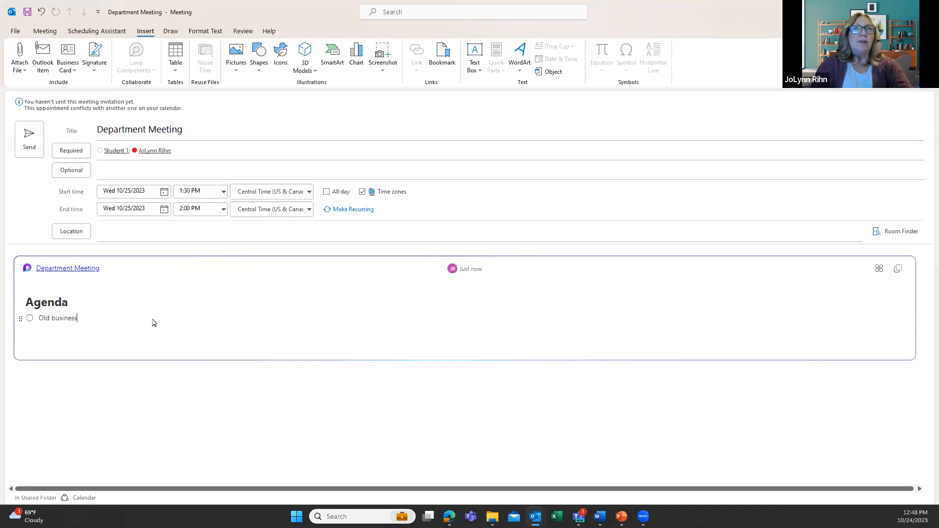
pyautogui.press('Return')
pyautogui.write('New Bu')
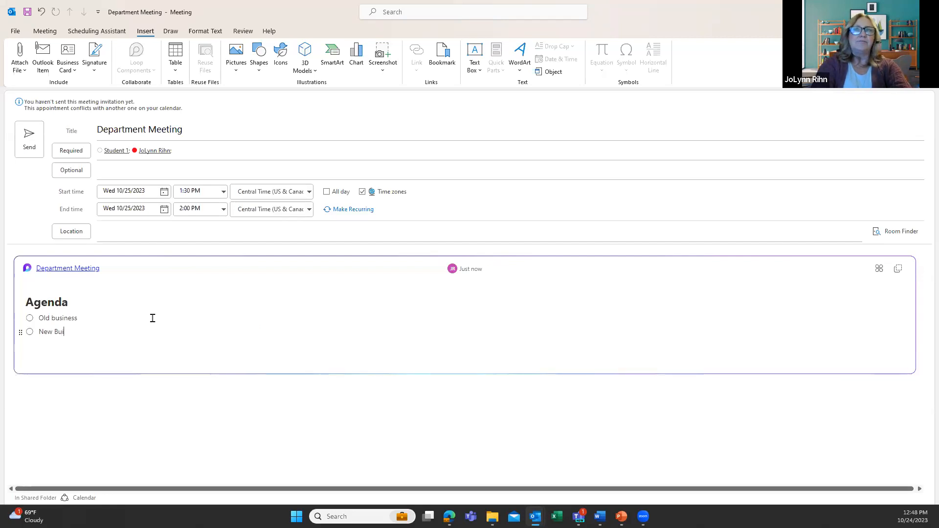
pyautogui.write('siness')
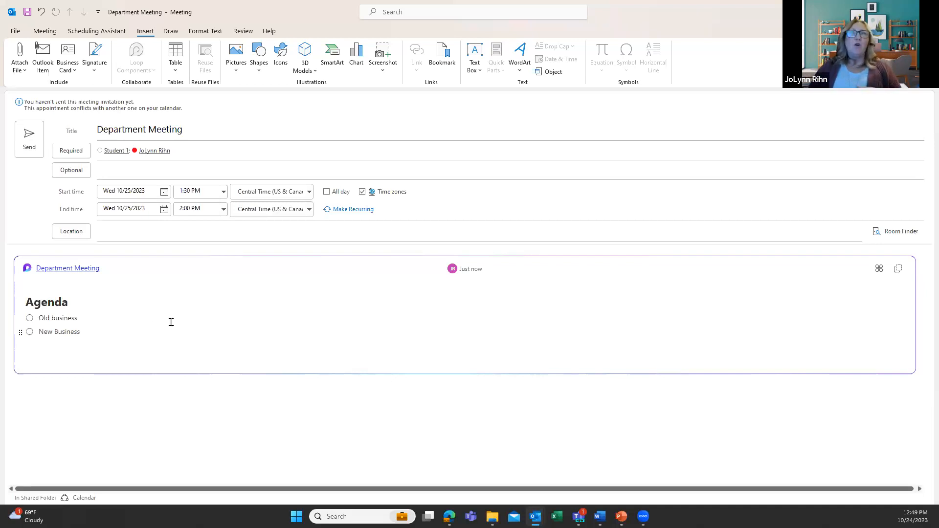
# Send the Department Meeting invitation without a location.
pyautogui.click(35, 148)
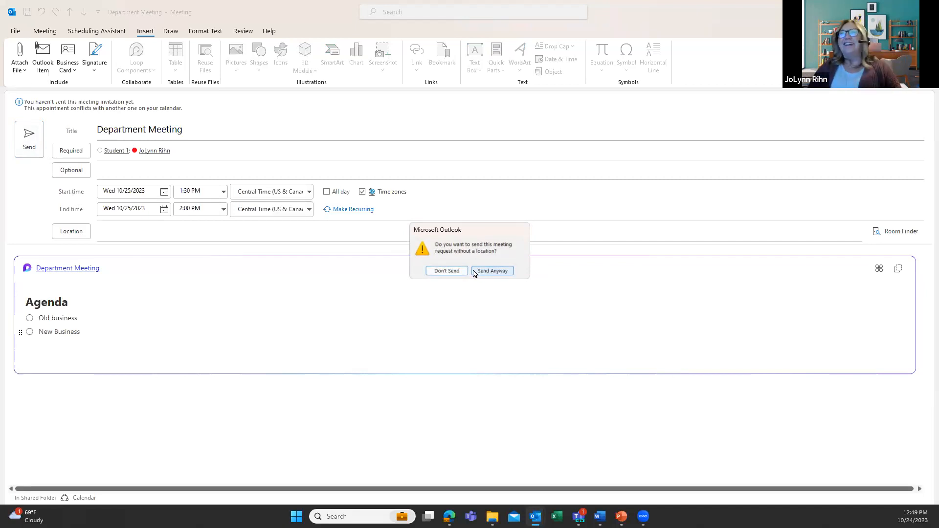
pyautogui.click(492, 271)
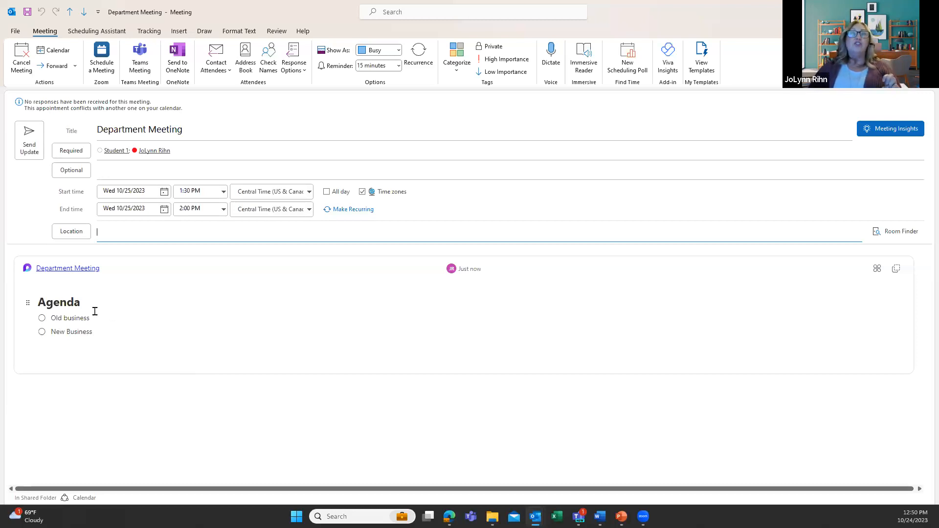
pyautogui.click(102, 331)
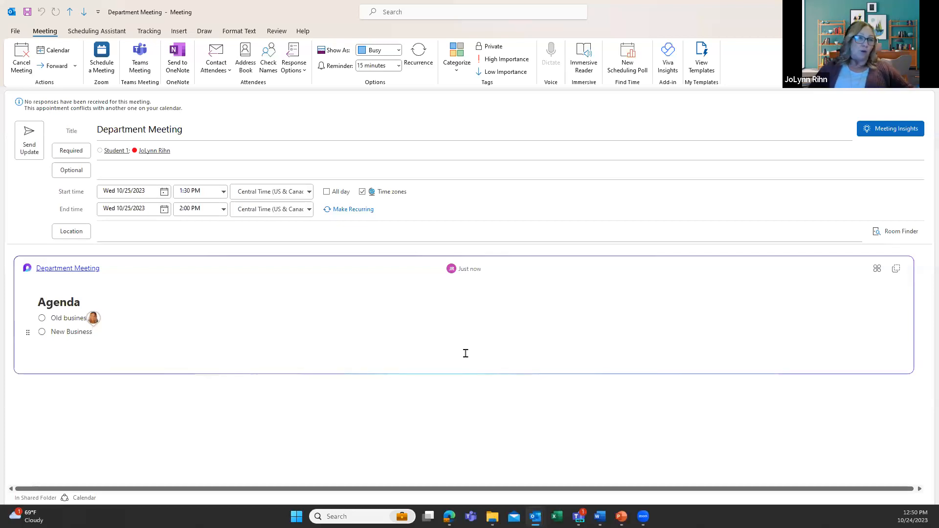
pyautogui.click(42, 403)
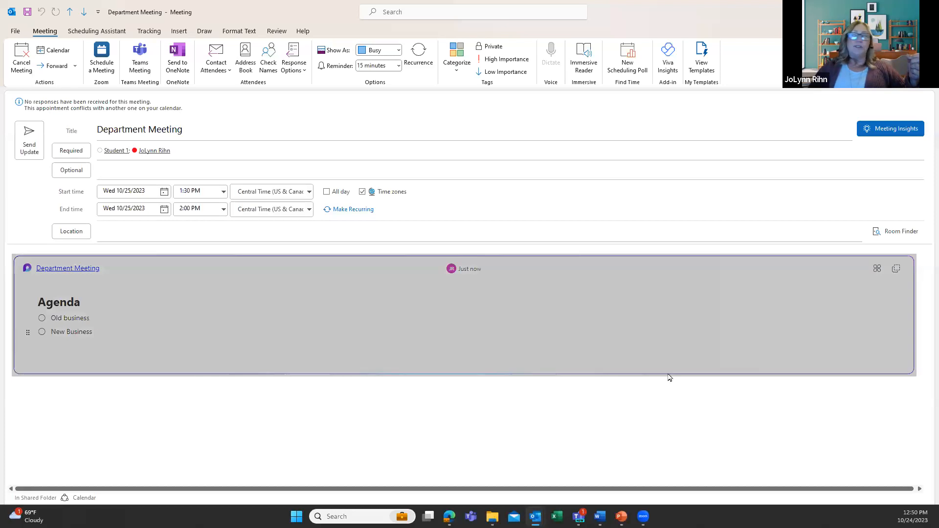
pyautogui.click(920, 369)
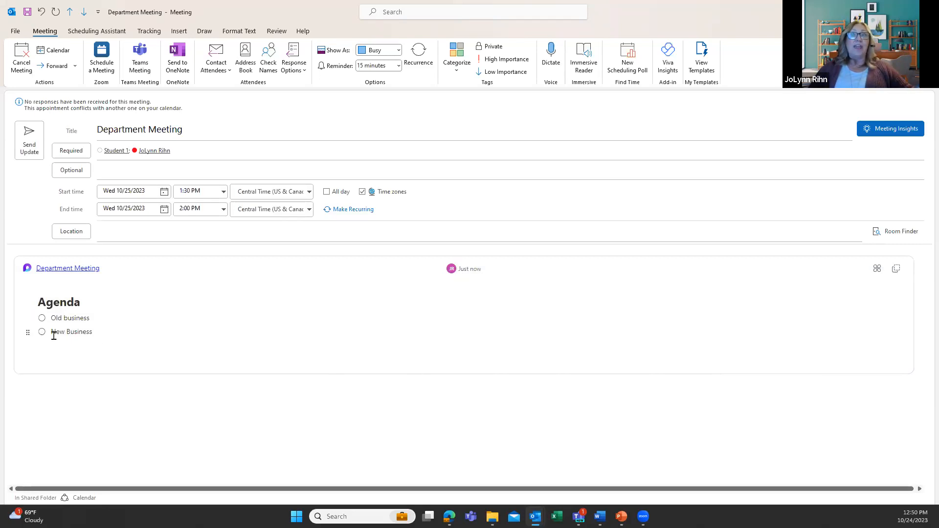
pyautogui.click(29, 334)
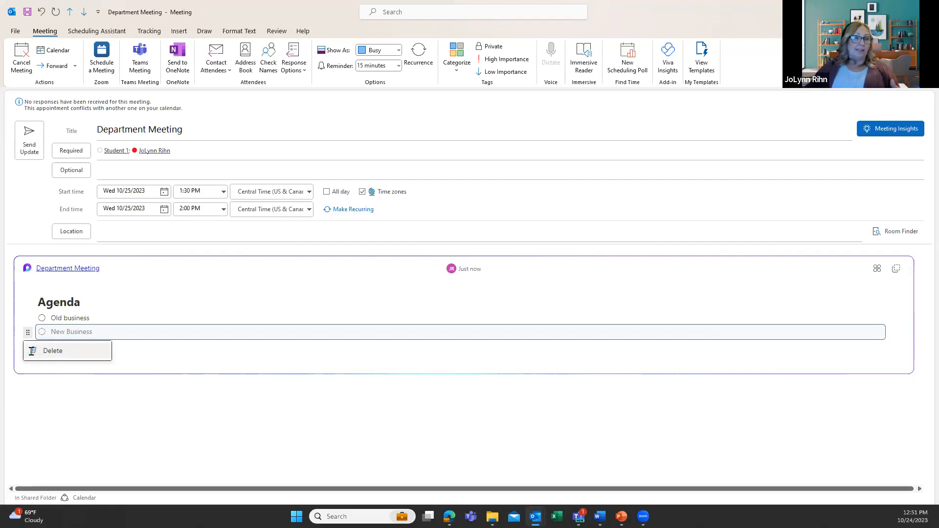
pyautogui.click(39, 407)
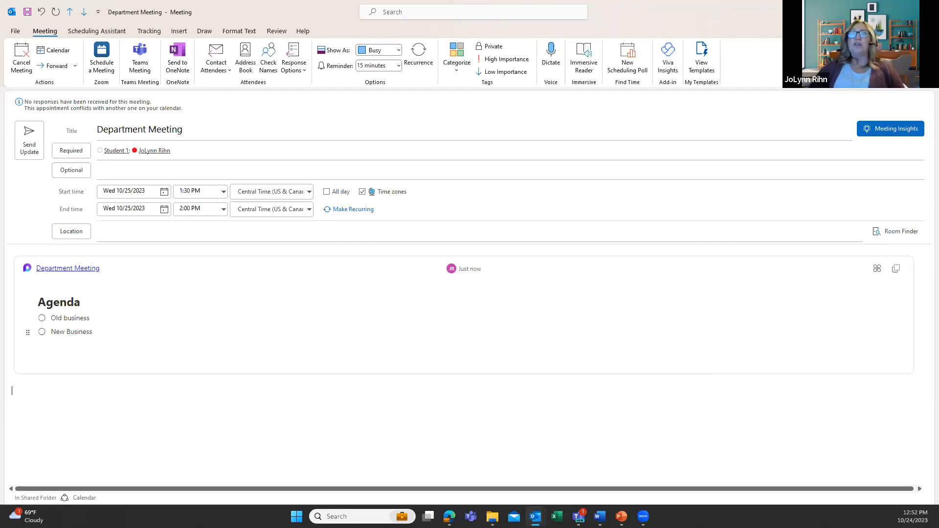
pyautogui.click(194, 149)
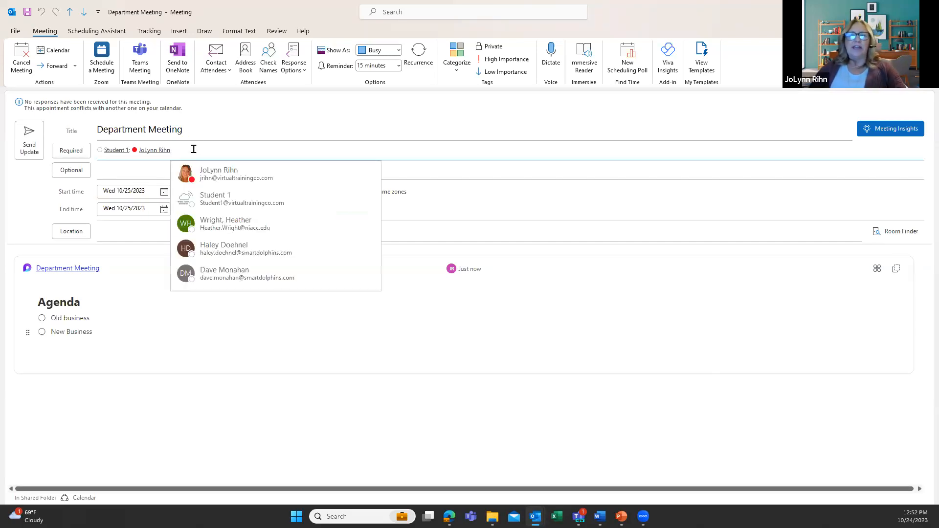
pyautogui.click(179, 357)
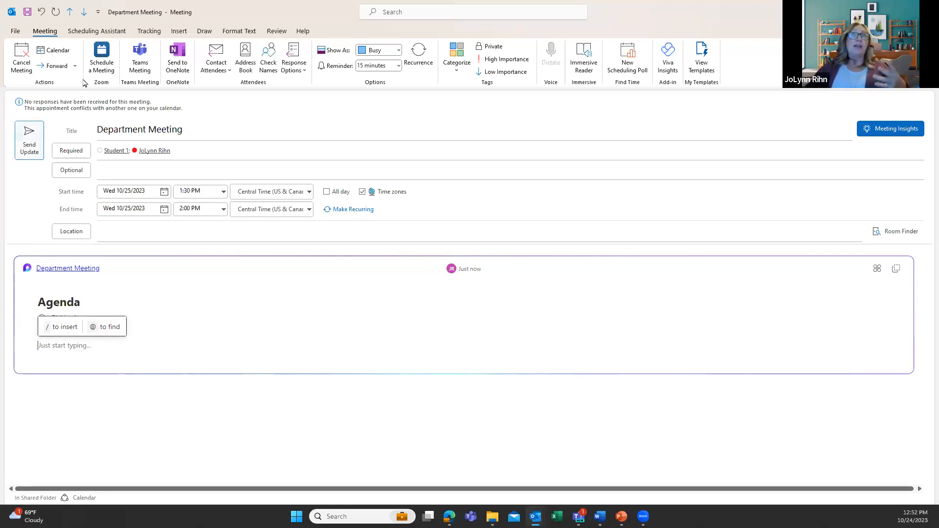
# Close the Department Meeting without saving changes and switch to the New Project Templates message.
pyautogui.click(38, 145)
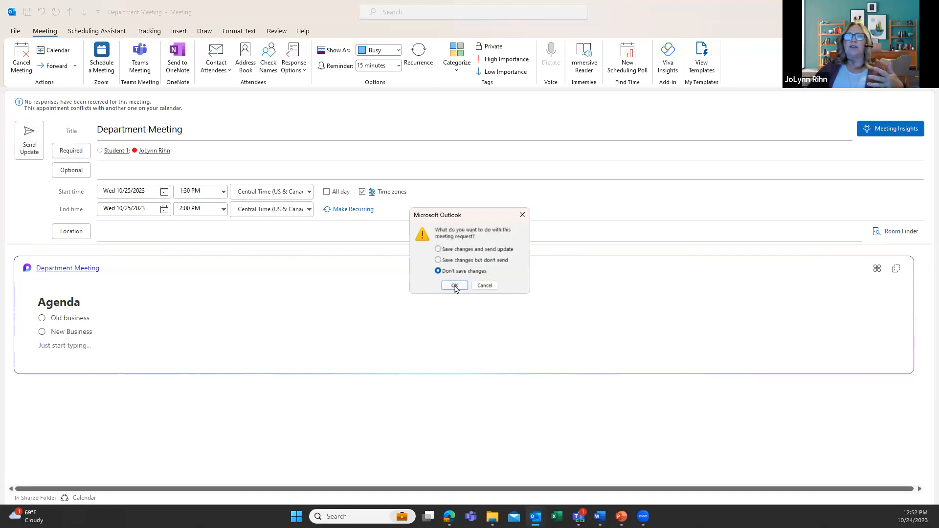
pyautogui.click(457, 283)
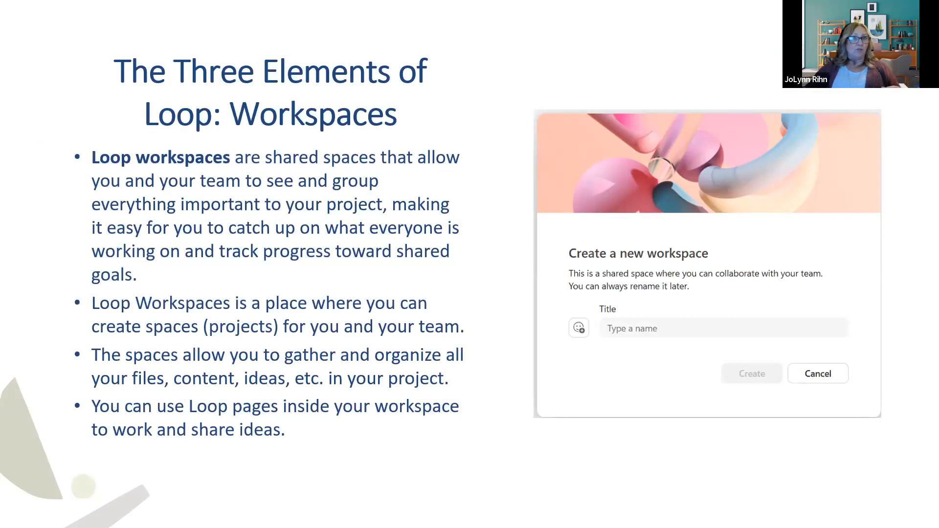
pyautogui.hotkey('alt', 'Tab')
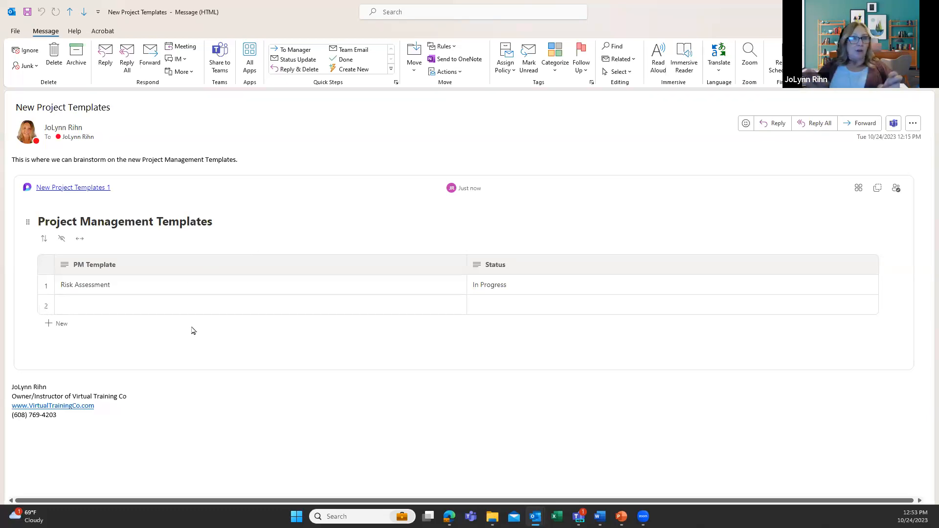
pyautogui.click(117, 304)
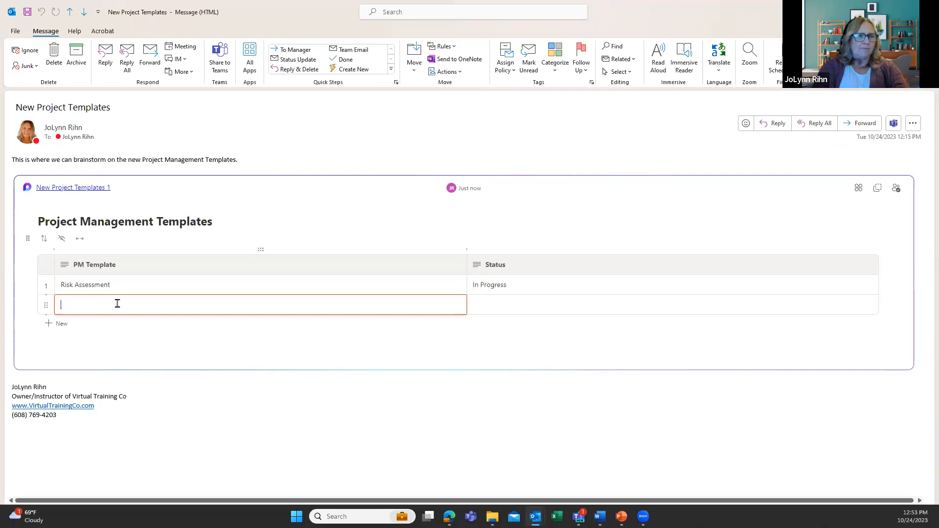
pyautogui.click(74, 265)
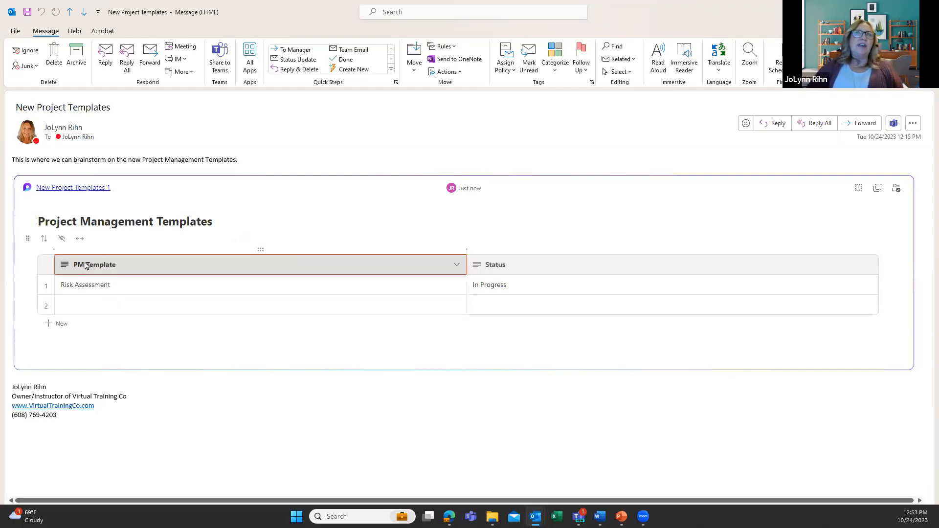
pyautogui.rightClick(98, 265)
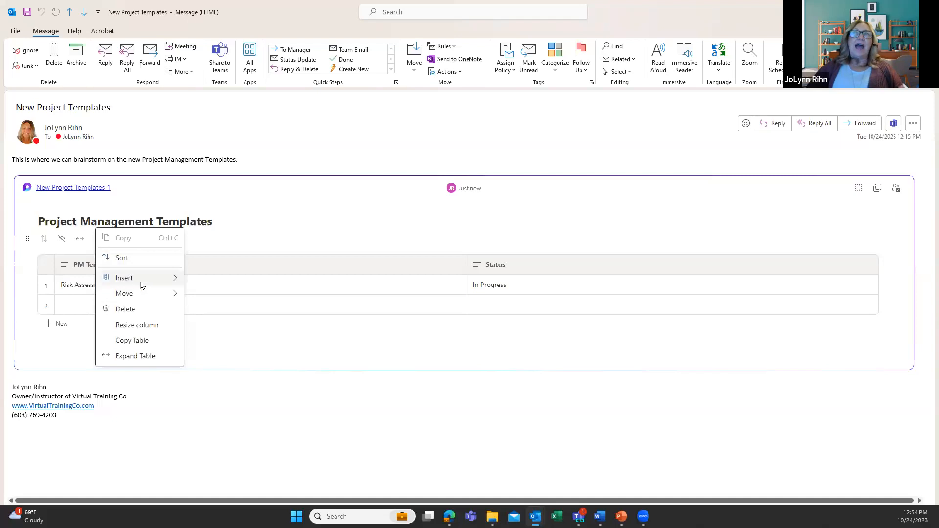
pyautogui.click(155, 282)
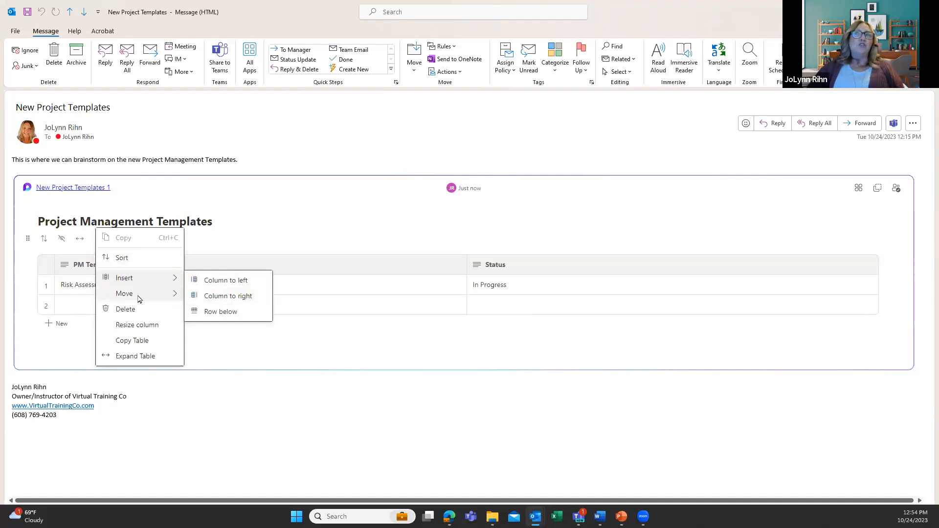
pyautogui.moveTo(140, 299)
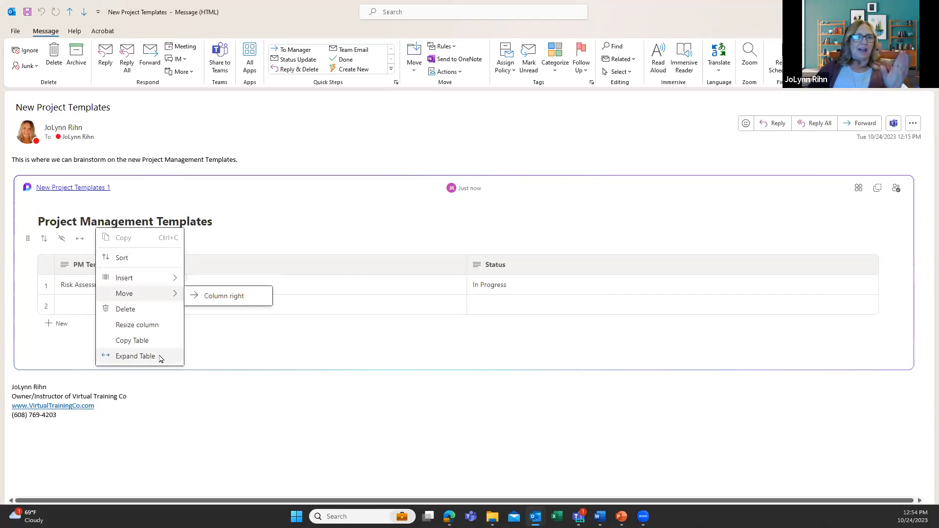
pyautogui.click(82, 267)
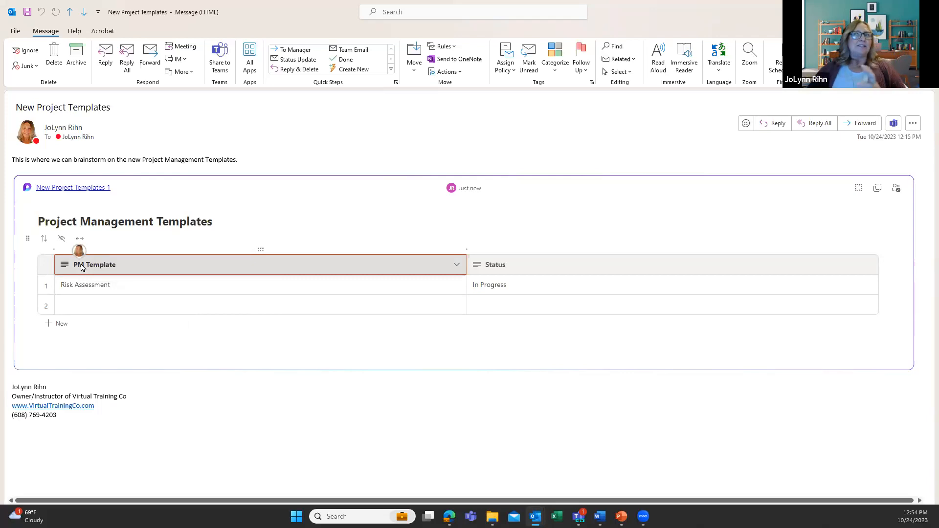
# Fill the empty second row of the Project Management Templates table with "WBS template" and the status "Completed".
pyautogui.click(84, 305)
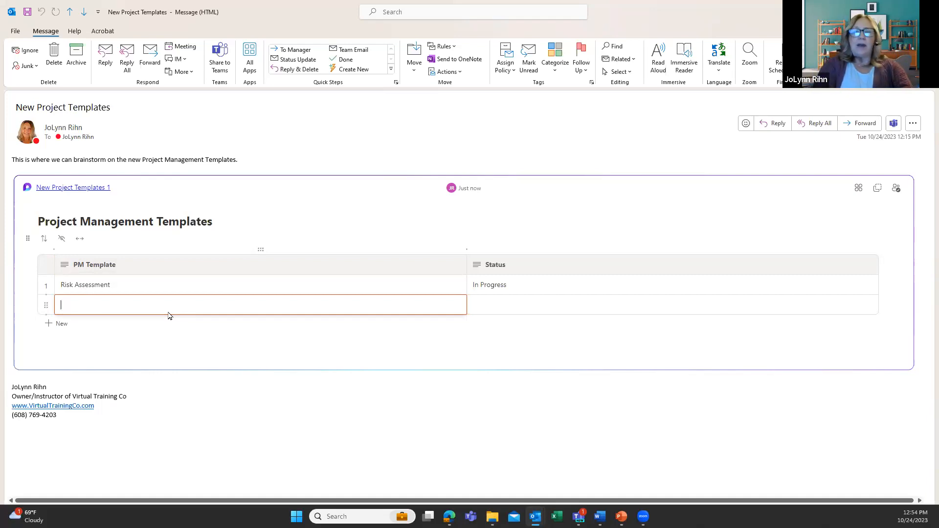
pyautogui.write('W')
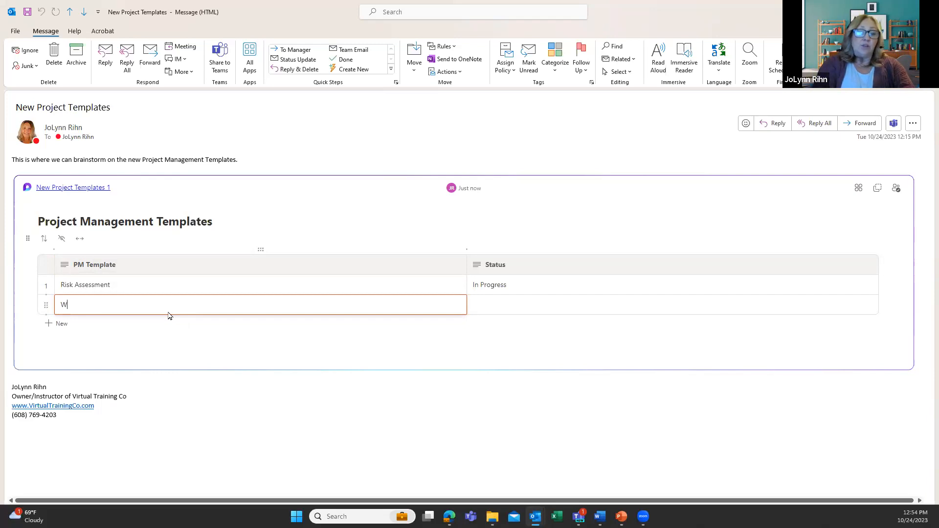
pyautogui.write('BS t')
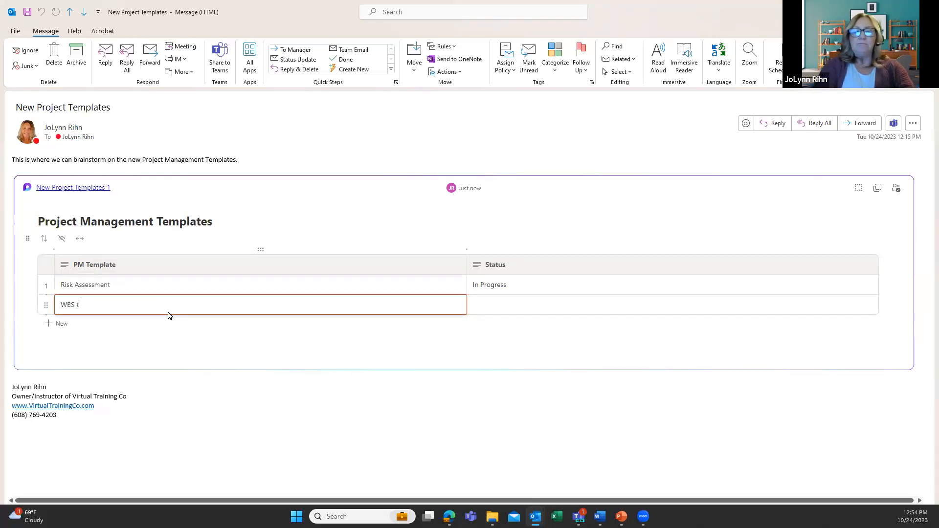
pyautogui.write('emplate')
pyautogui.press('Tab')
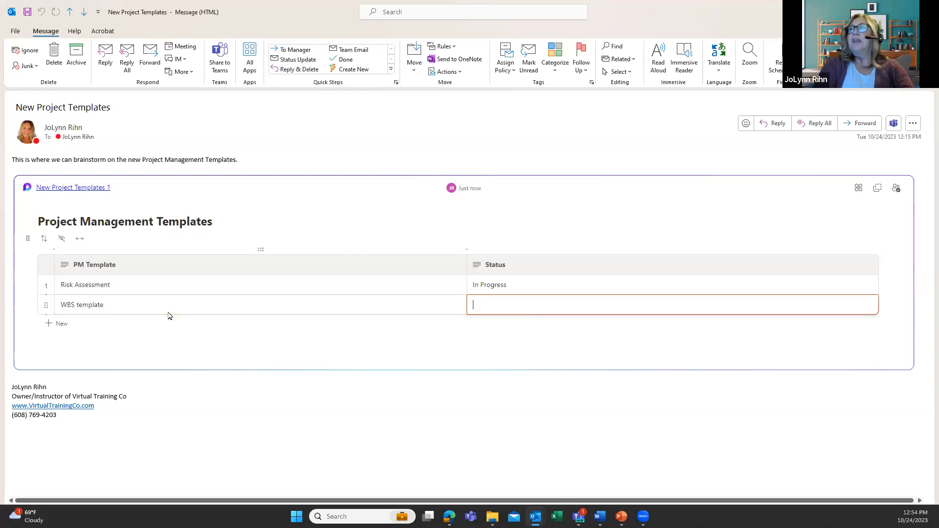
pyautogui.write('Compl')
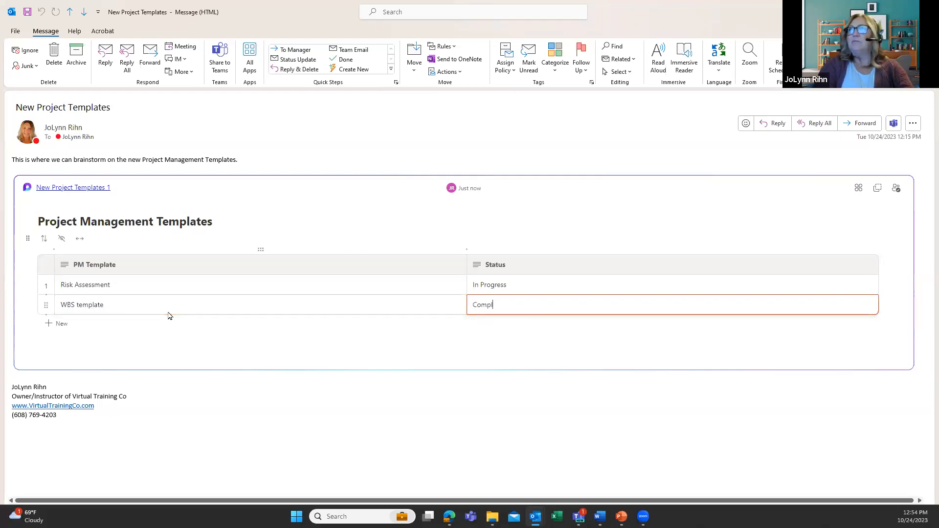
pyautogui.write('eted')
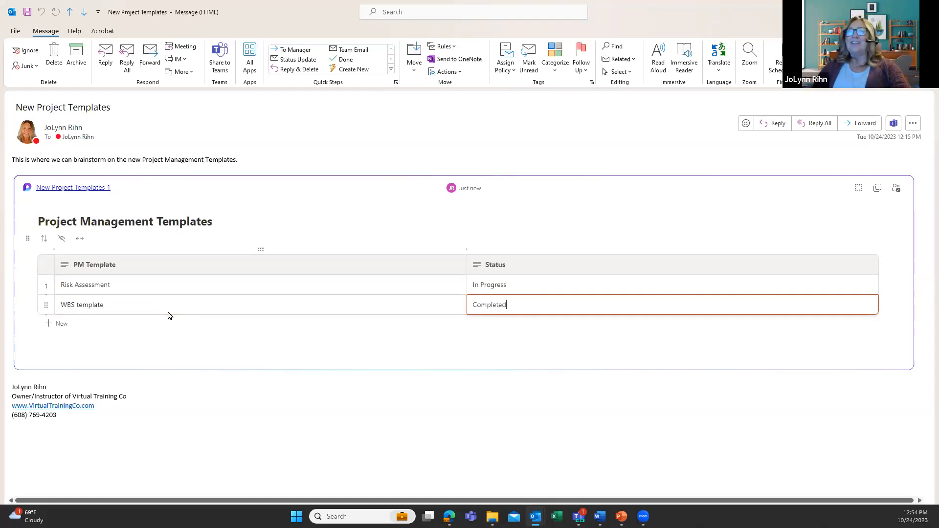
pyautogui.click(168, 313)
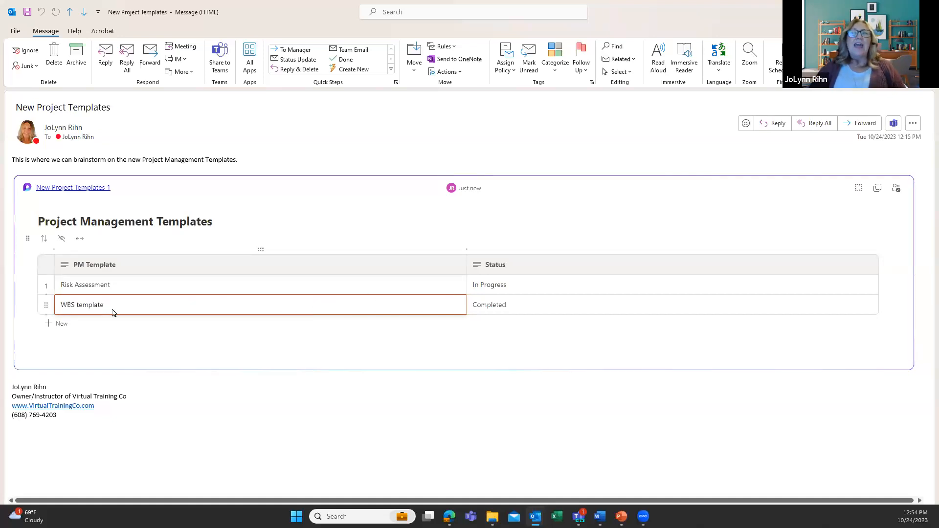
# Add a new empty row below the WBS template row in the Project Management Templates table.
pyautogui.click(53, 325)
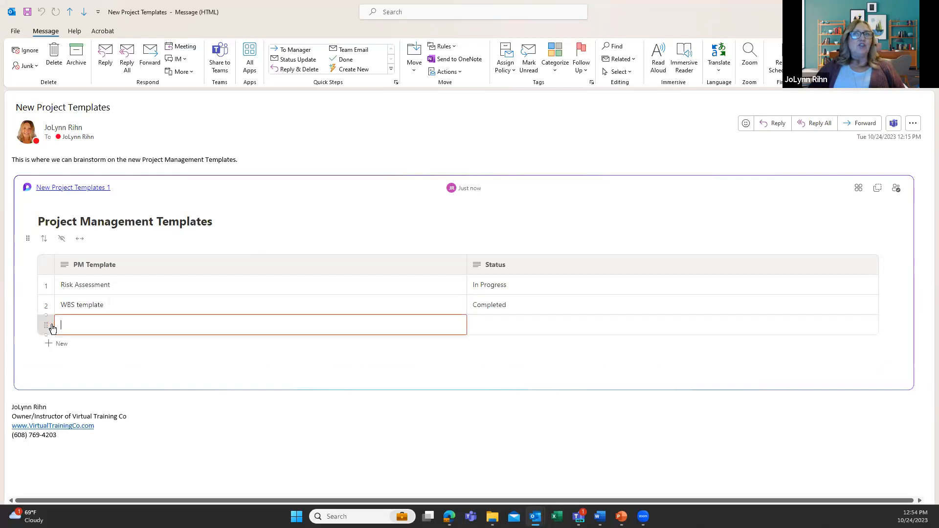
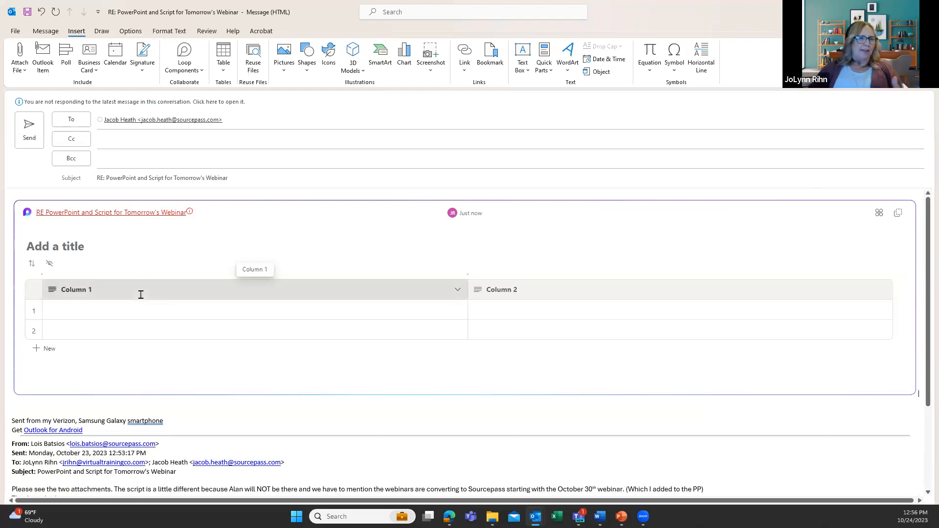
pyautogui.click(74, 290)
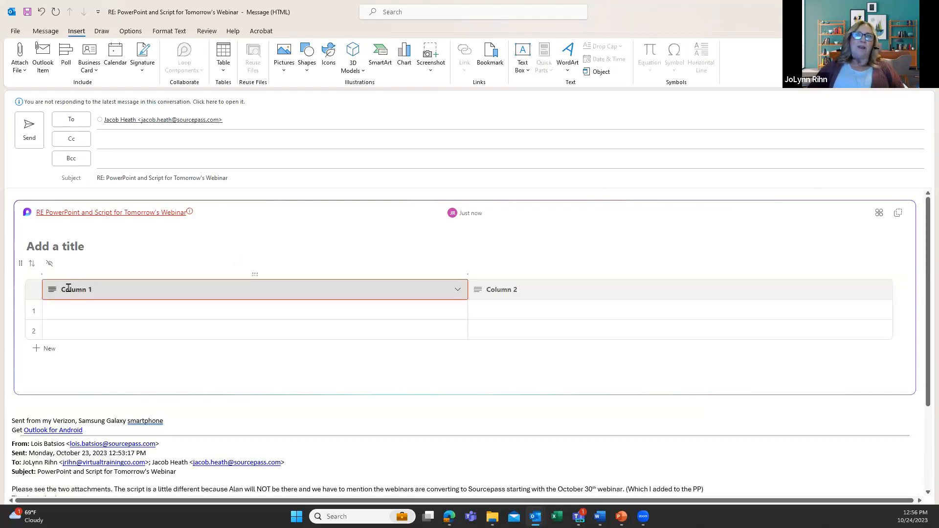
pyautogui.rightClick(69, 288)
pyautogui.click(55, 284)
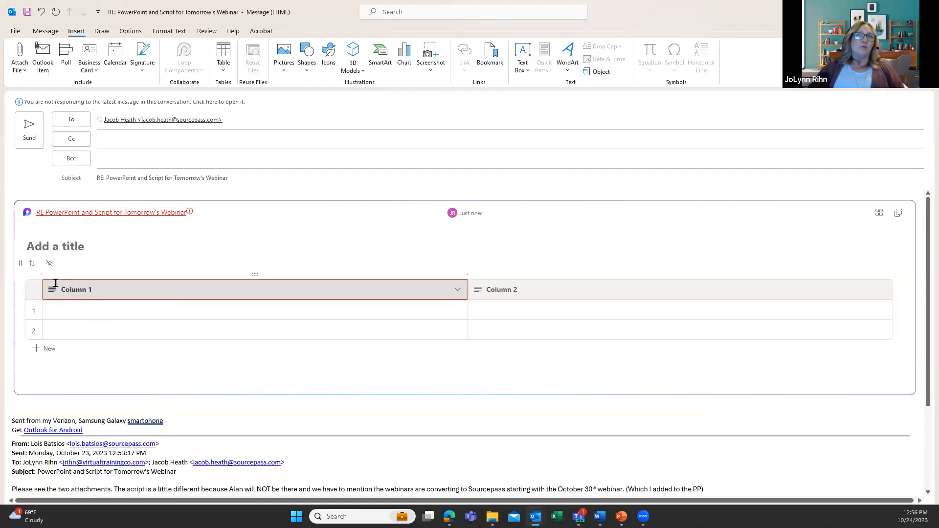
pyautogui.doubleClick(151, 285)
pyautogui.click(126, 292)
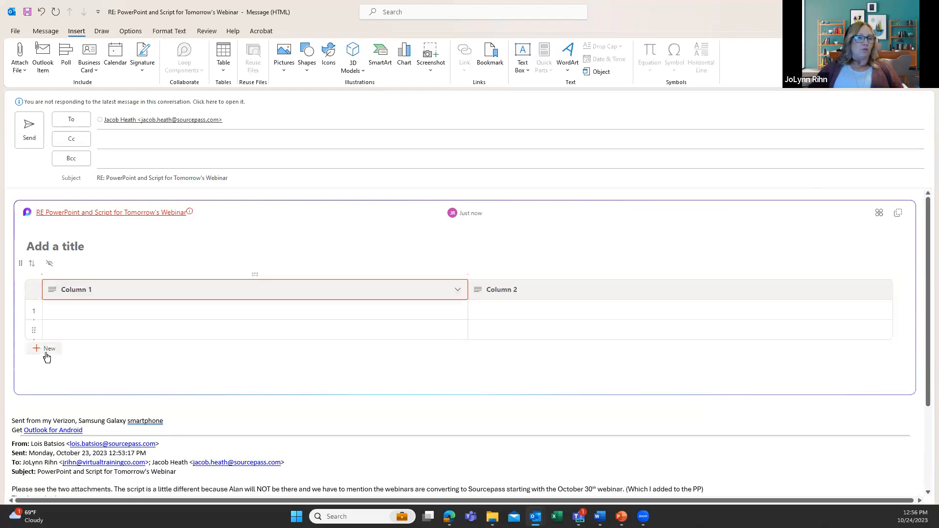
pyautogui.click(203, 406)
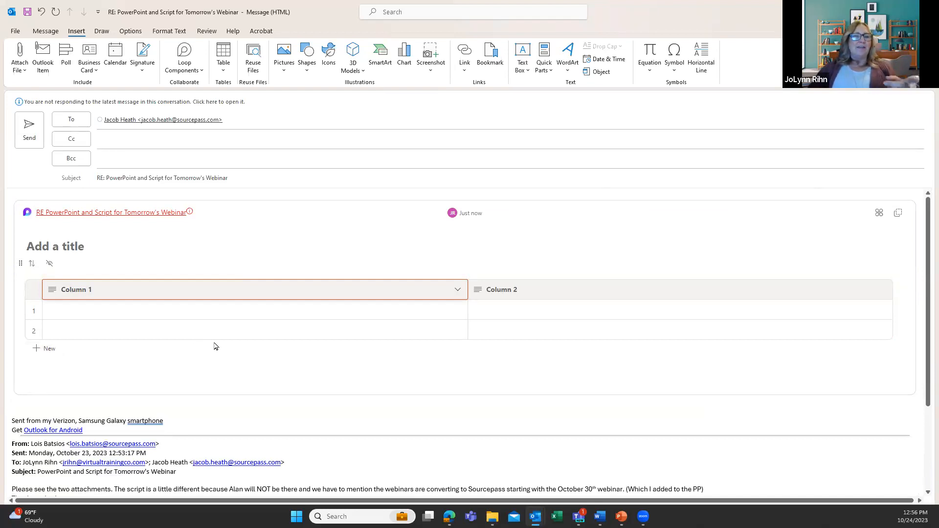
pyautogui.click(203, 362)
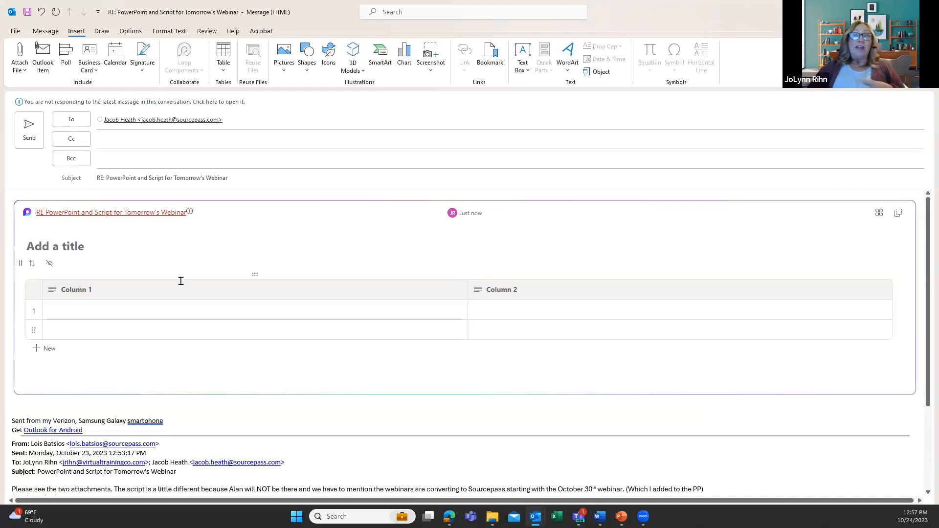
pyautogui.click(476, 361)
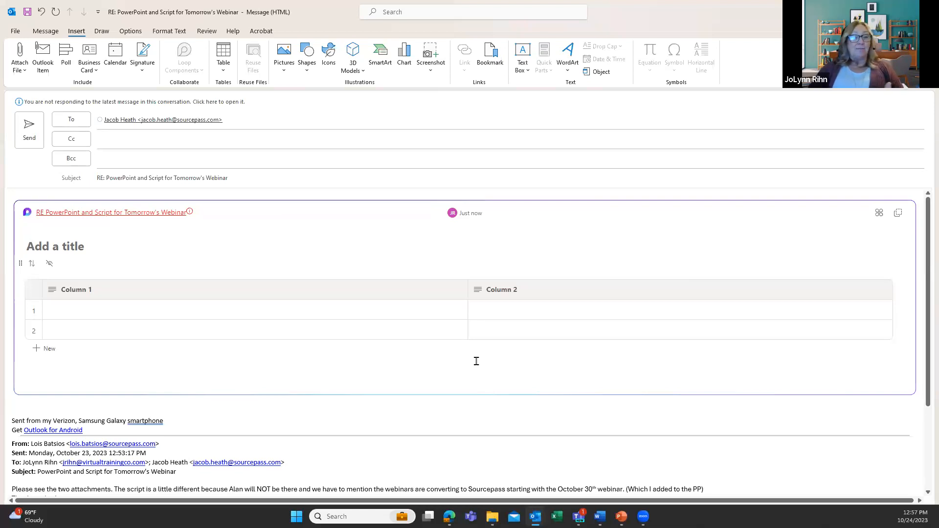
# Try to send the reply containing the Loop table and decline sending it to recipients without link access.
pyautogui.click(32, 140)
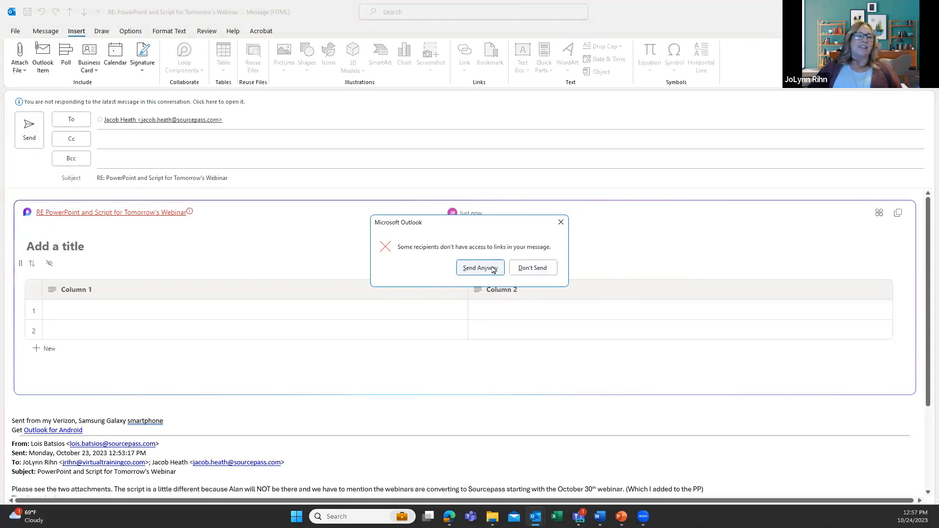
pyautogui.click(524, 269)
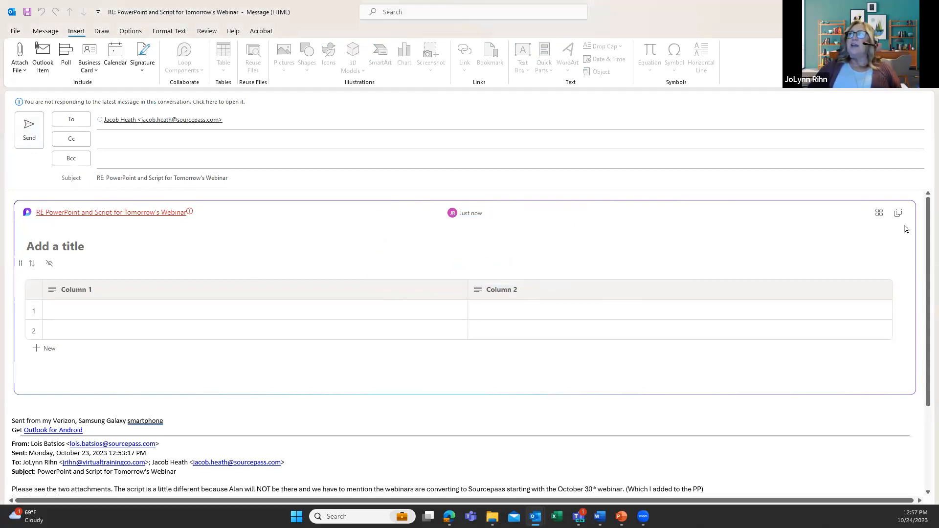
# Open the reply's table component in the Loop web app and copy its link for this page only, allowing clipboard access.
pyautogui.click(875, 222)
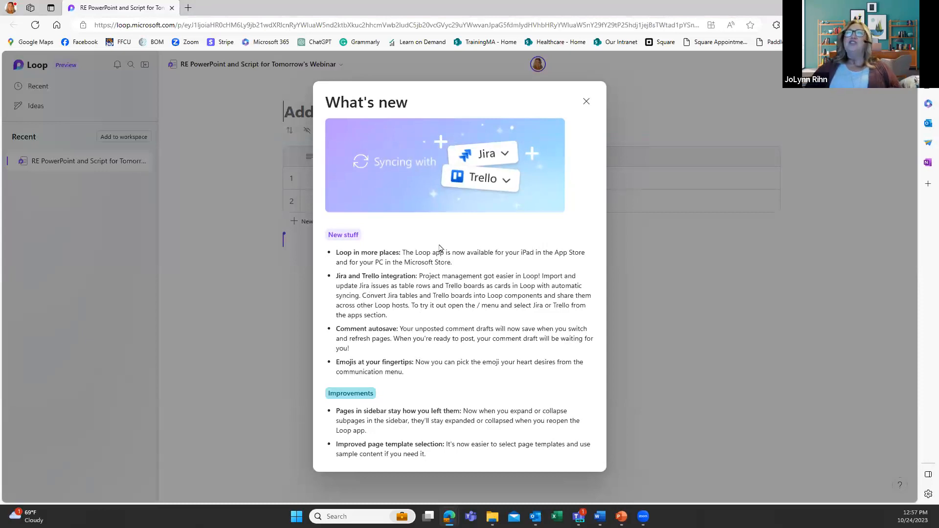
pyautogui.click(586, 101)
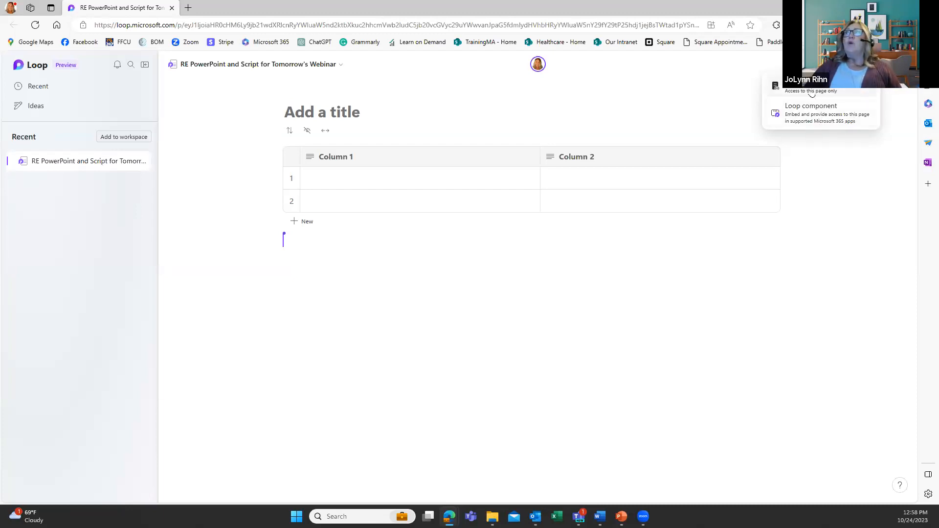
pyautogui.click(812, 87)
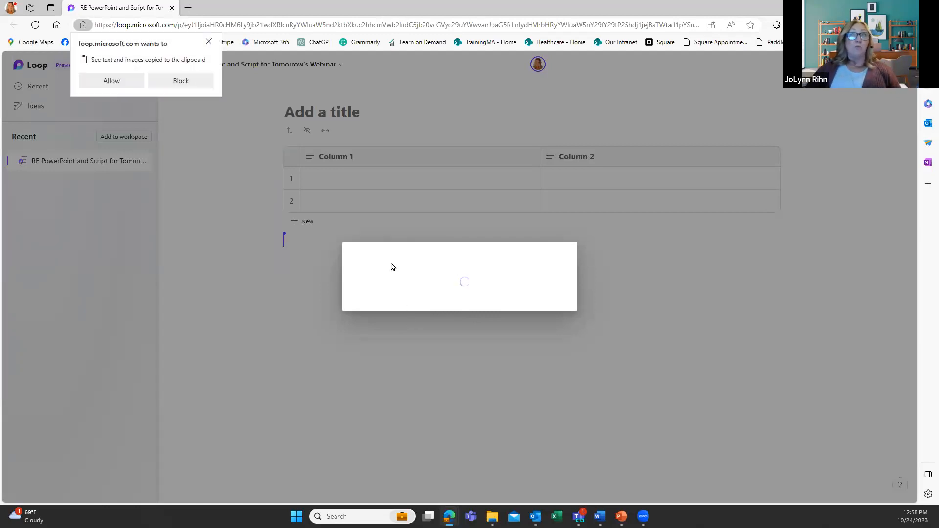
pyautogui.click(120, 84)
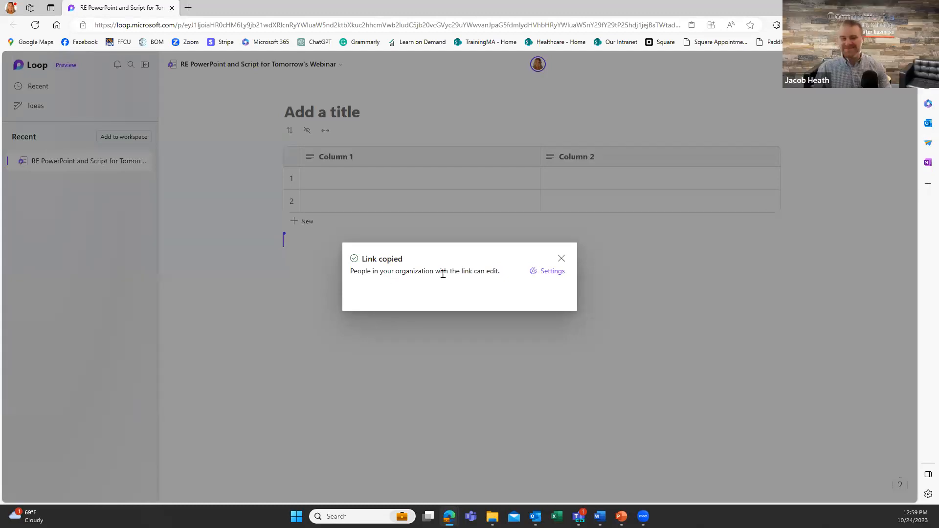
# In the copied link's sharing settings, try People with existing access and People you choose, and search for a colleague by name.
pyautogui.click(550, 272)
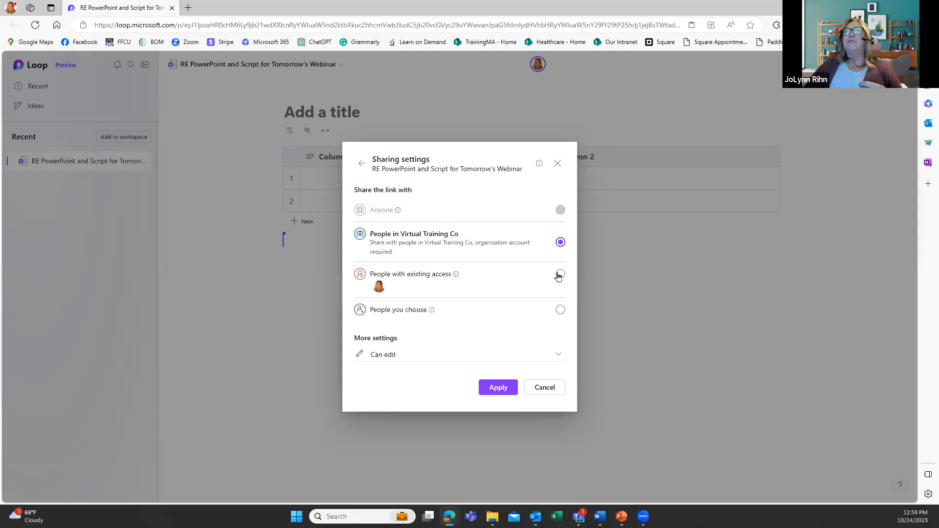
pyautogui.click(560, 274)
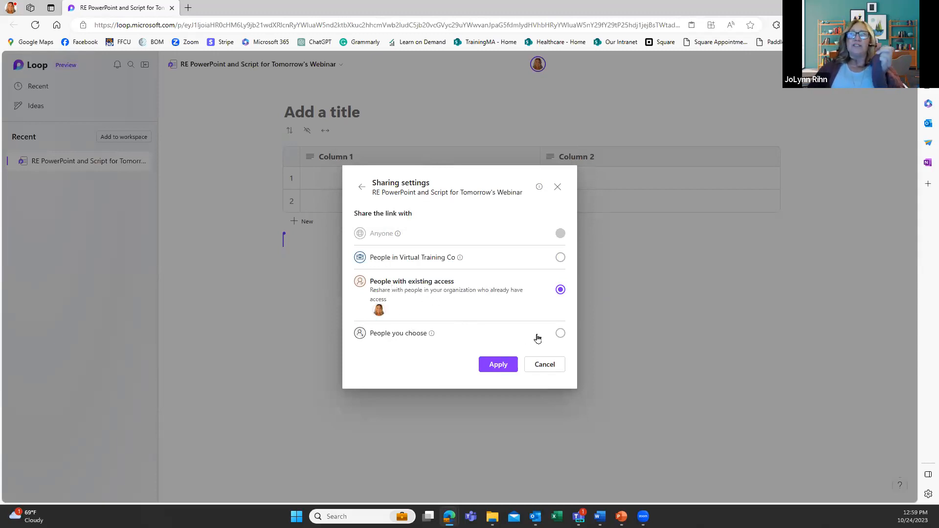
pyautogui.click(554, 336)
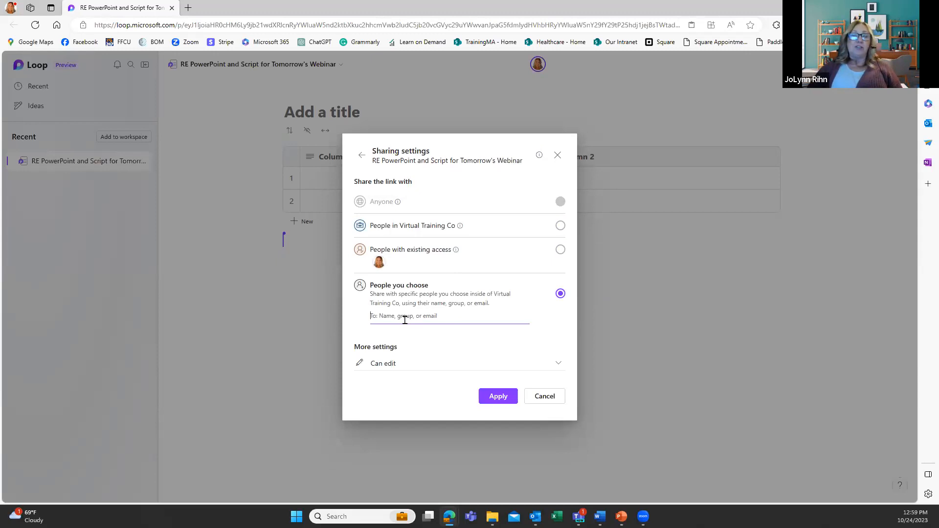
pyautogui.write('j')
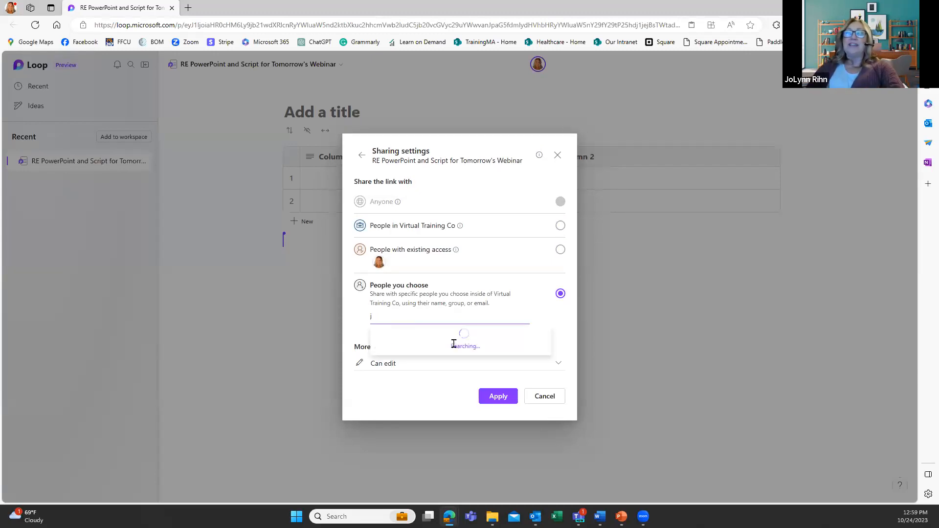
pyautogui.write('a')
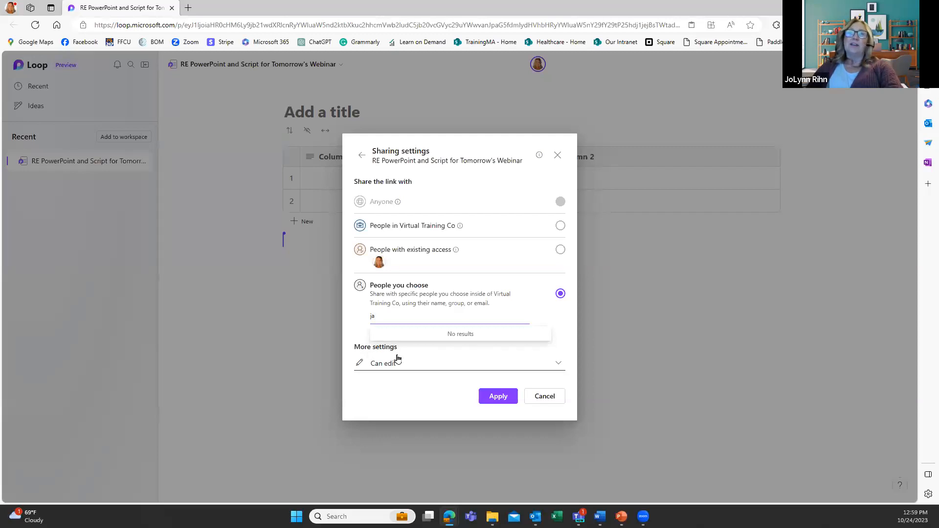
pyautogui.write('c')
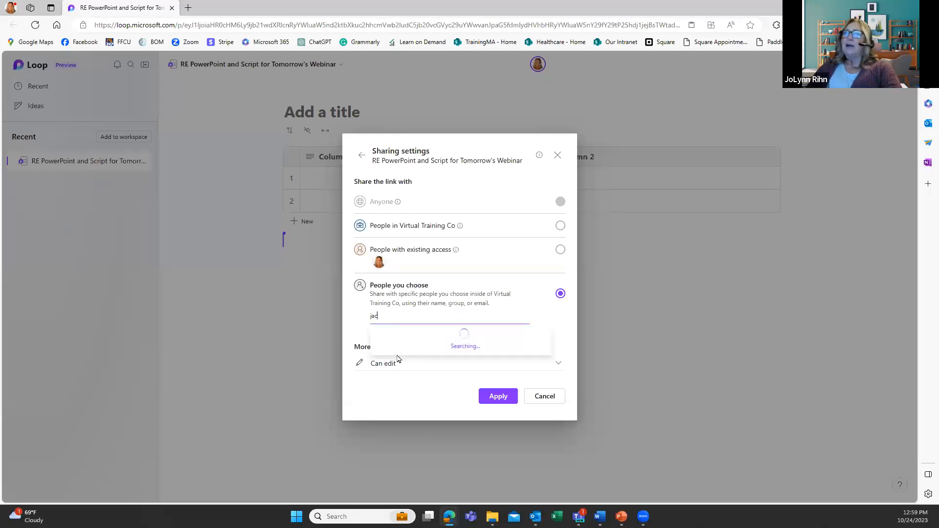
# Check the link's edit and view permissions, clear the name entry and leave the sharing settings without applying them.
pyautogui.click(431, 367)
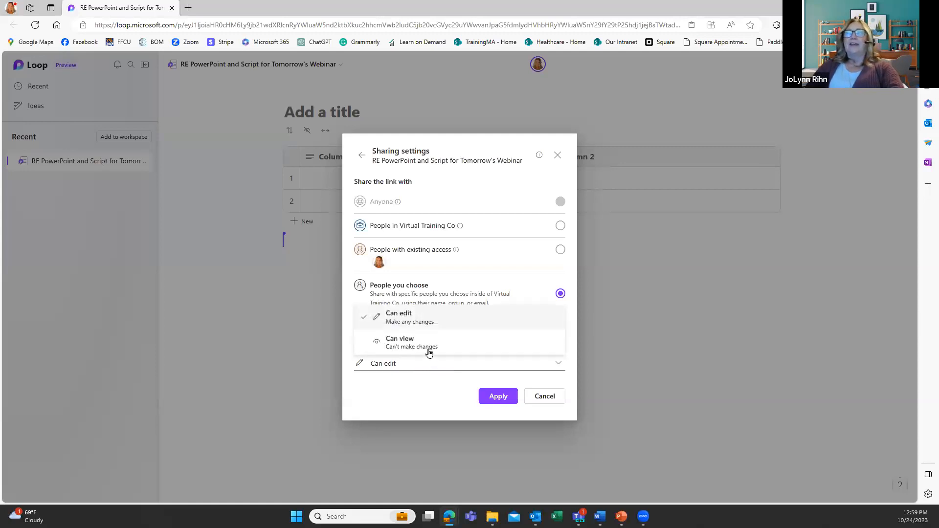
pyautogui.click(417, 317)
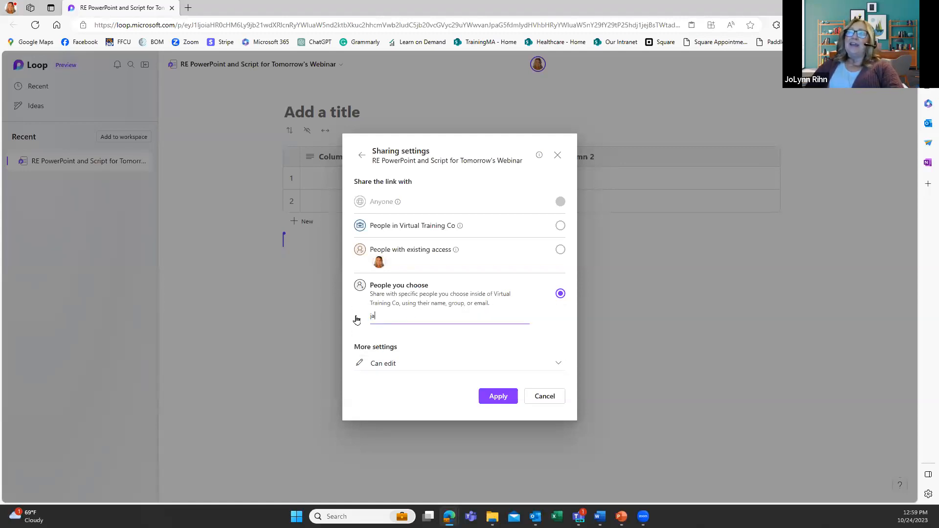
pyautogui.press('BackSpace')
pyautogui.press('BackSpace')
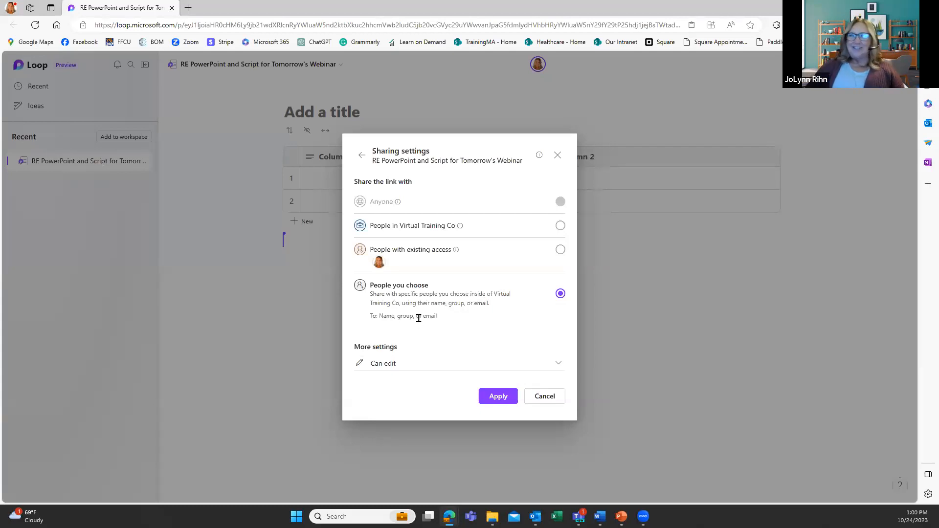
pyautogui.click(552, 396)
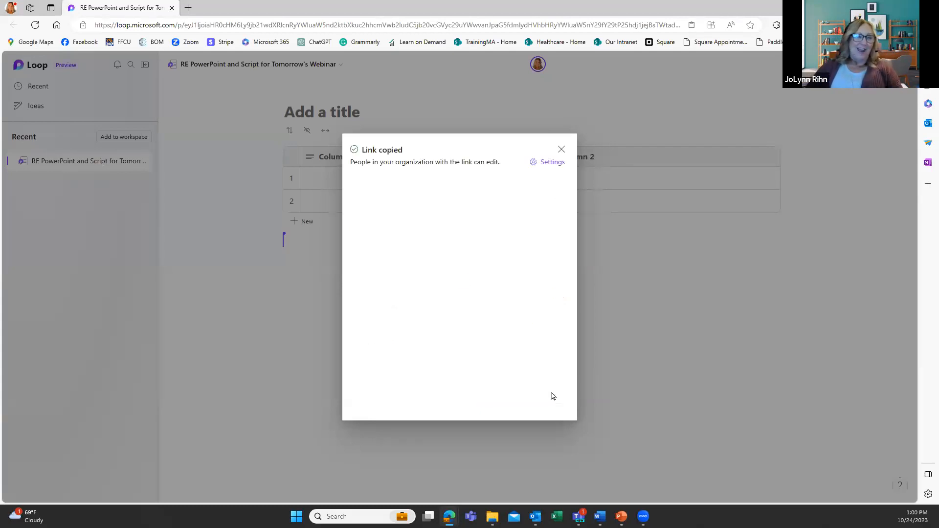
pyautogui.click(563, 149)
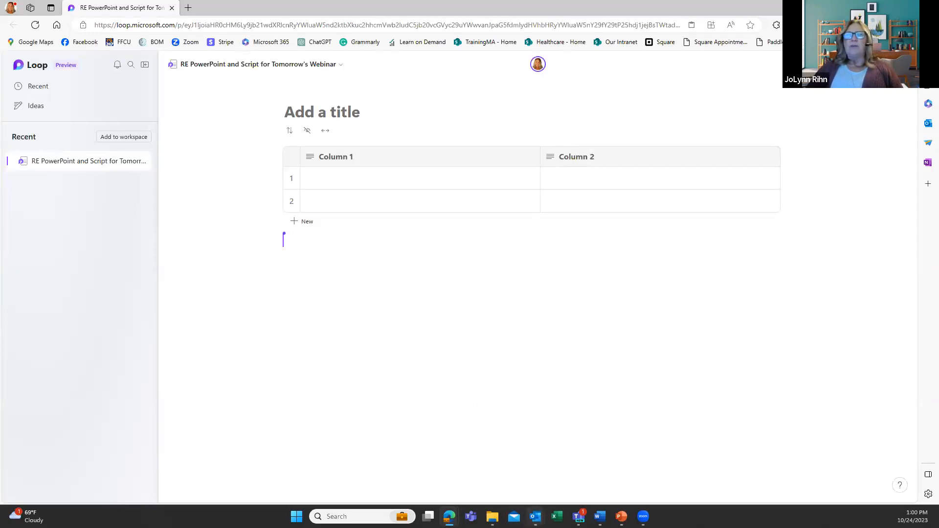
# Switch back to the "RE: PowerPoint and Script for Tomorrow's Webinar" reply in Outlook.
pyautogui.moveTo(535, 517)
pyautogui.click(589, 471)
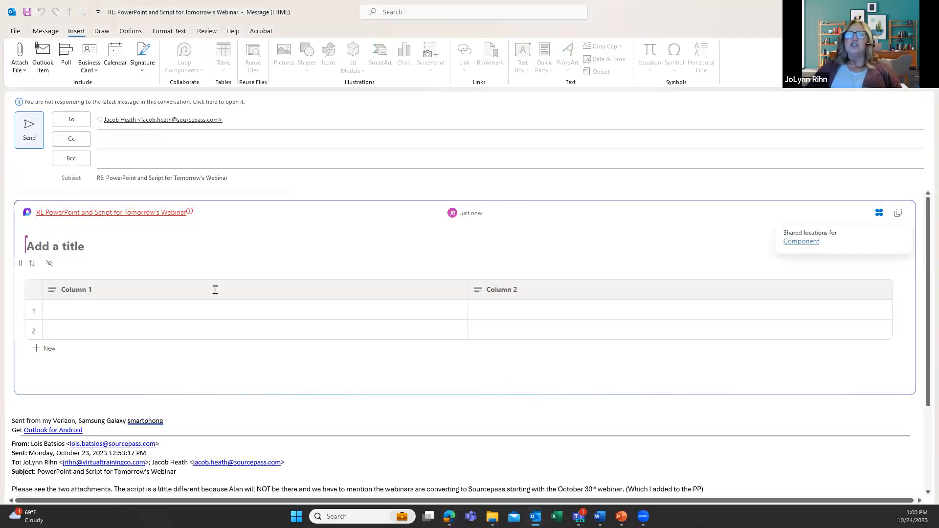
# Try adding an internal contact and the Gmail contact as a second recipient of the reply, removing each one again.
pyautogui.click(246, 119)
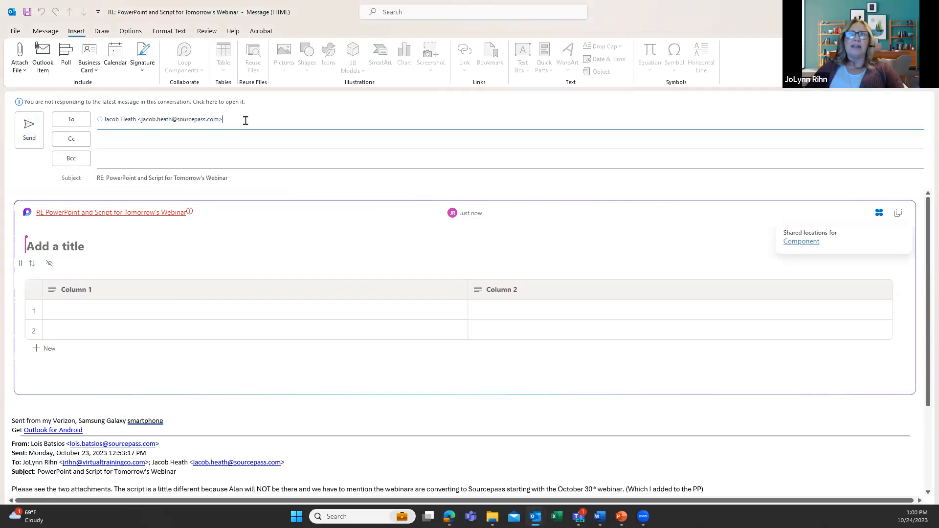
pyautogui.write(';')
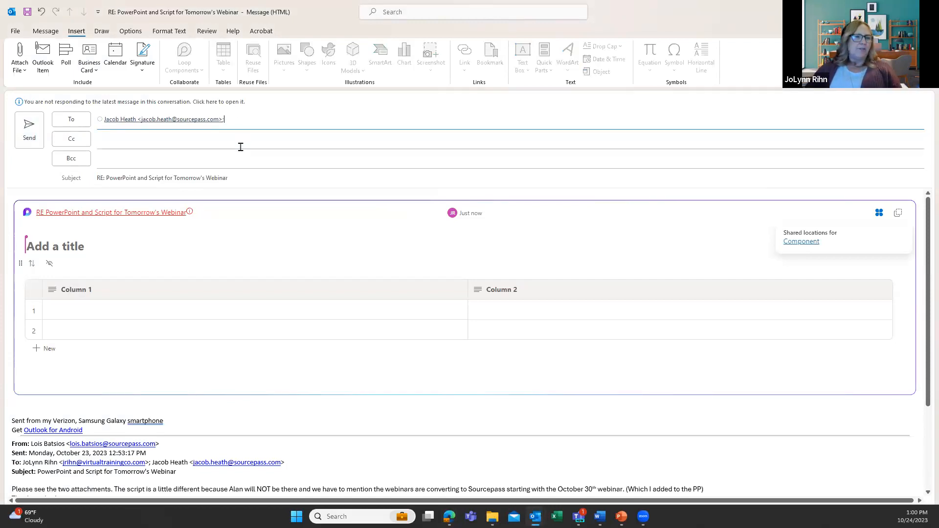
pyautogui.write('j')
pyautogui.click(277, 143)
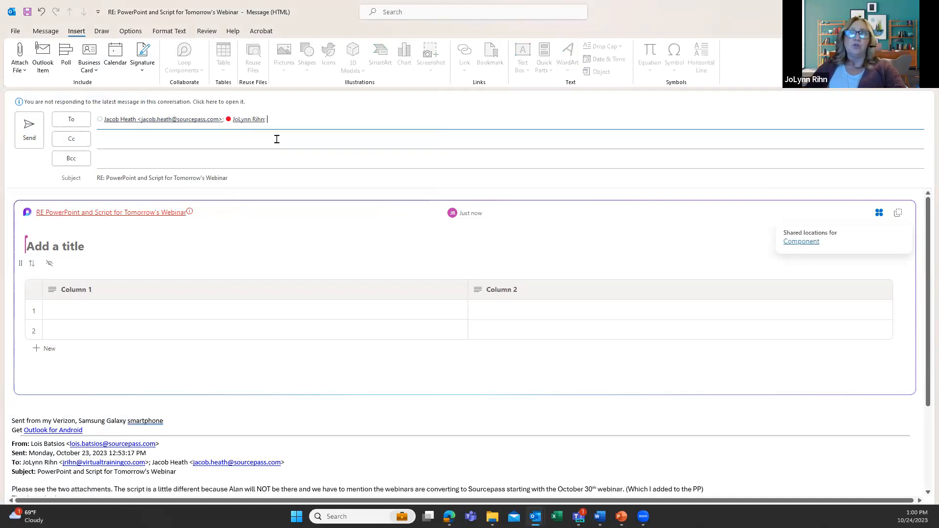
pyautogui.moveTo(245, 124)
pyautogui.press('BackSpace')
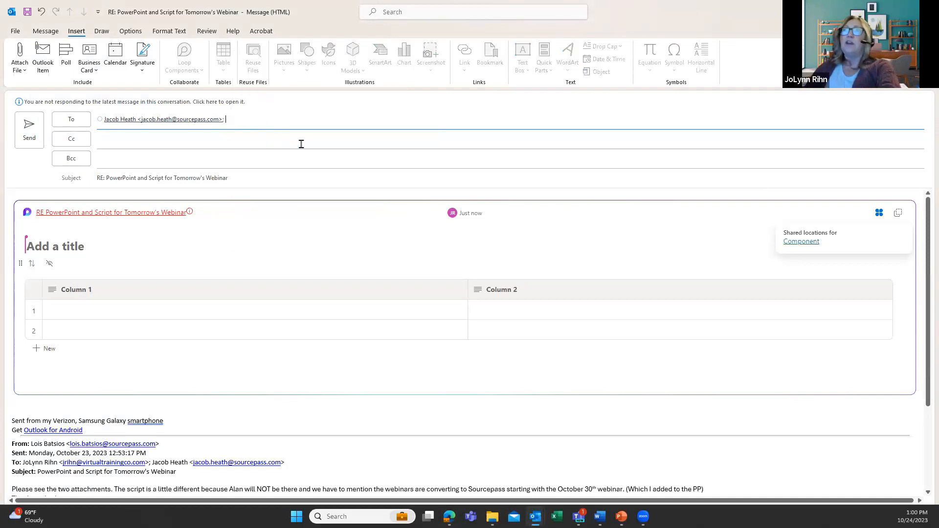
pyautogui.write('jo')
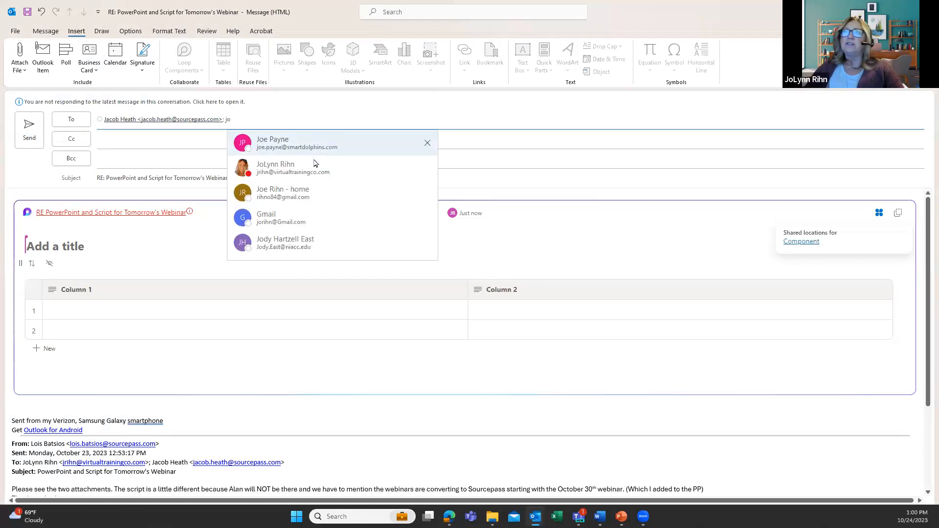
pyautogui.click(315, 217)
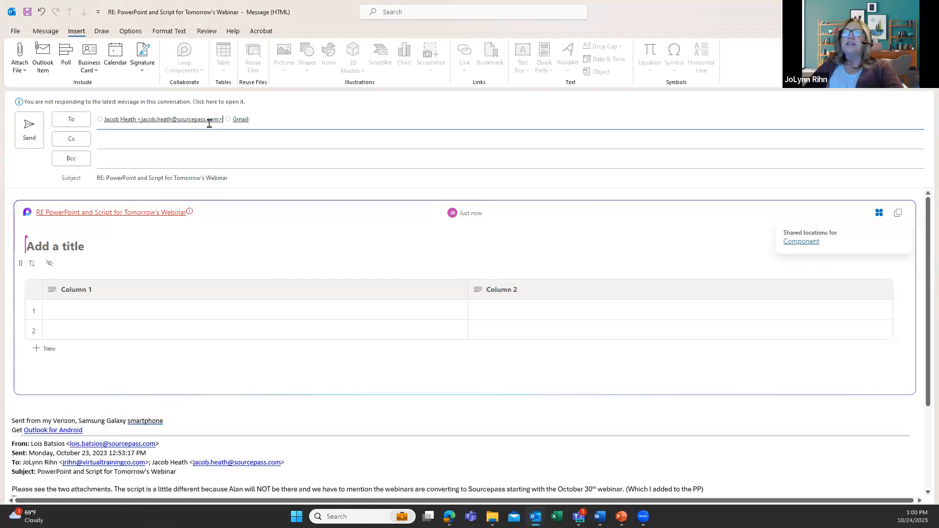
pyautogui.click(235, 119)
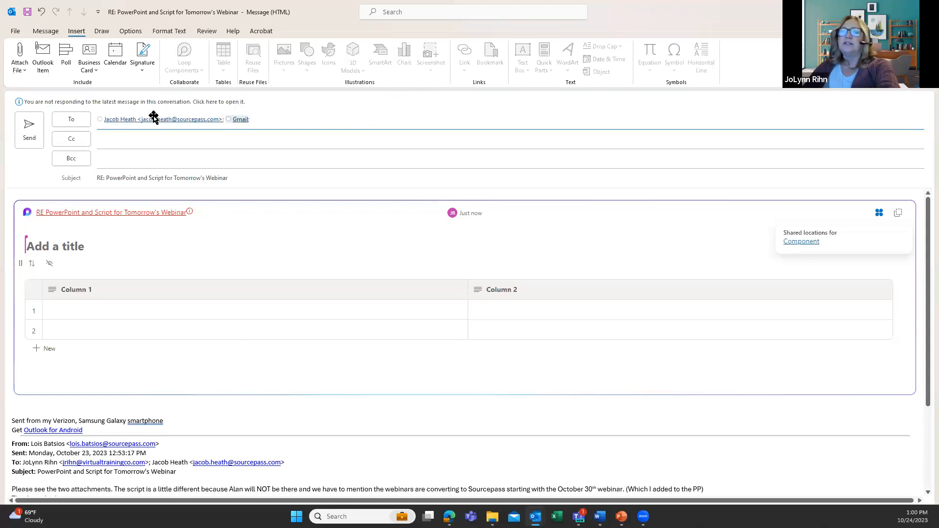
pyautogui.press('Delete')
# Remove the remaining recipients from the reply's To field, and try another suggested contact before clearing it as well.
pyautogui.click(184, 119)
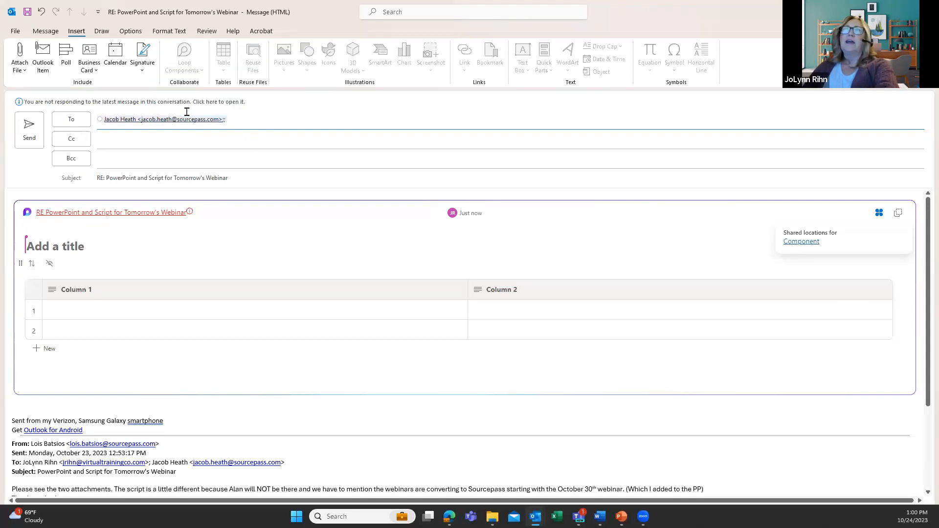
pyautogui.press('Delete')
pyautogui.write('jo')
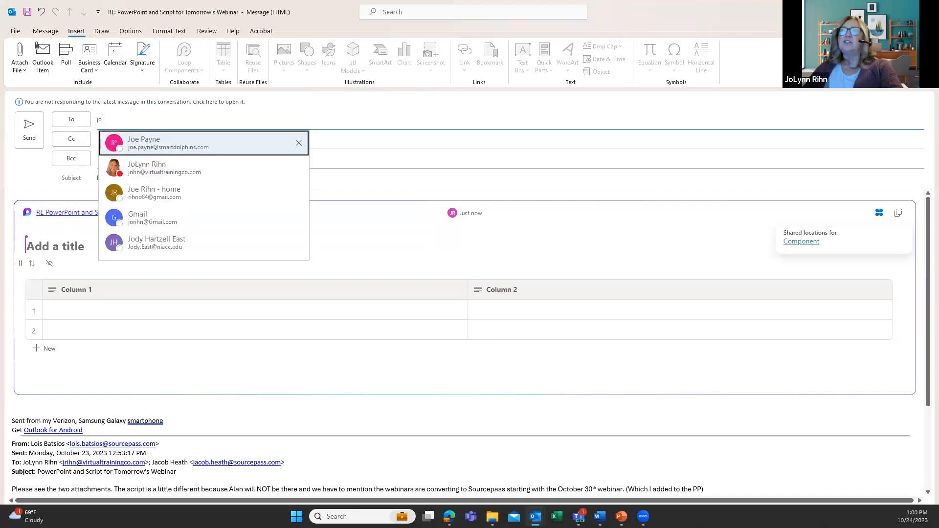
pyautogui.click(197, 192)
pyautogui.press('BackSpace')
pyautogui.press('BackSpace')
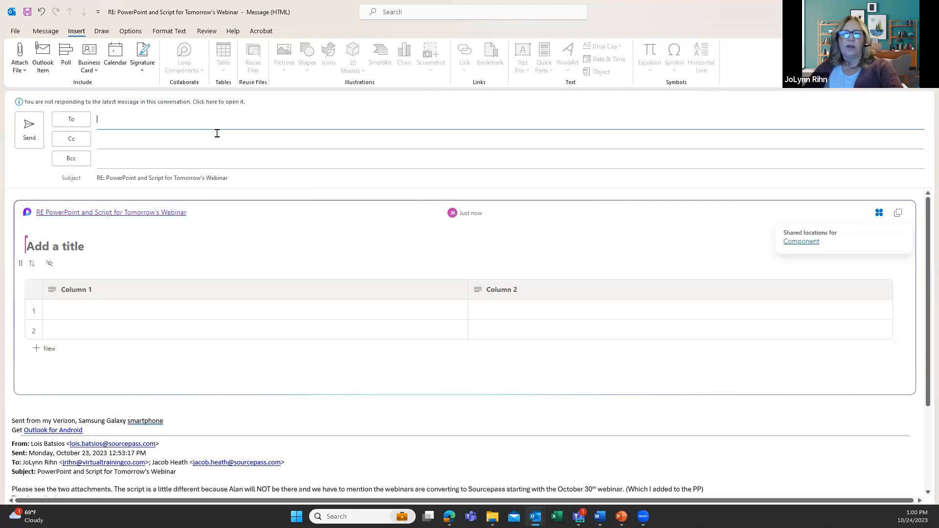
# Address the reply to the Gmail contact and send it anyway, despite the recipient's missing link access.
pyautogui.write('j')
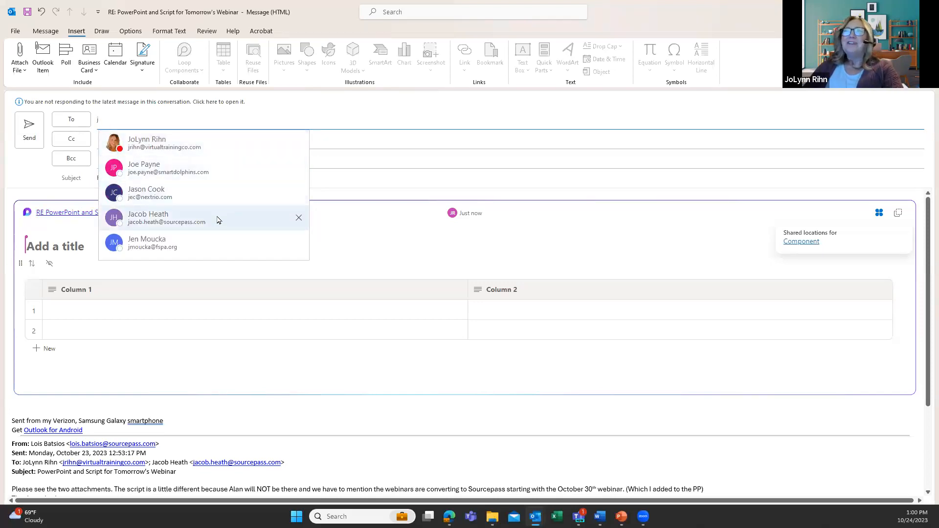
pyautogui.write('o')
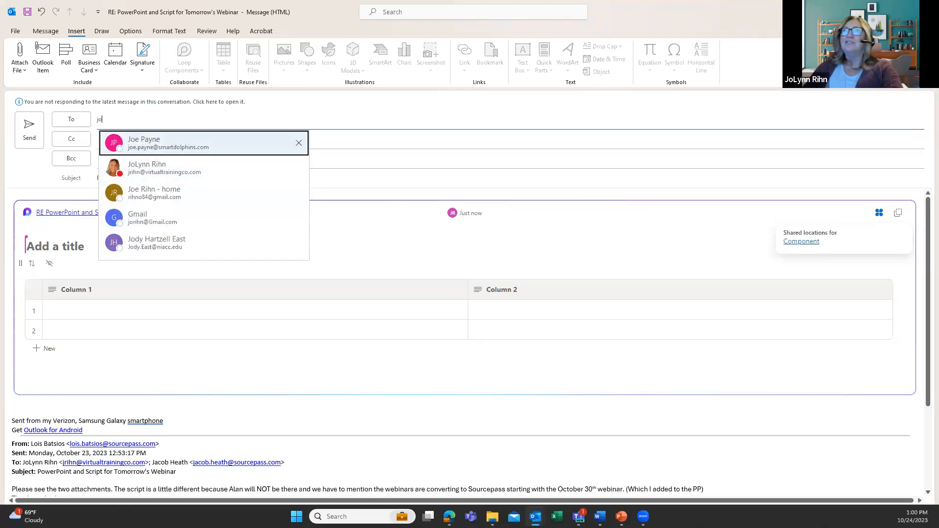
pyautogui.click(167, 221)
pyautogui.click(29, 128)
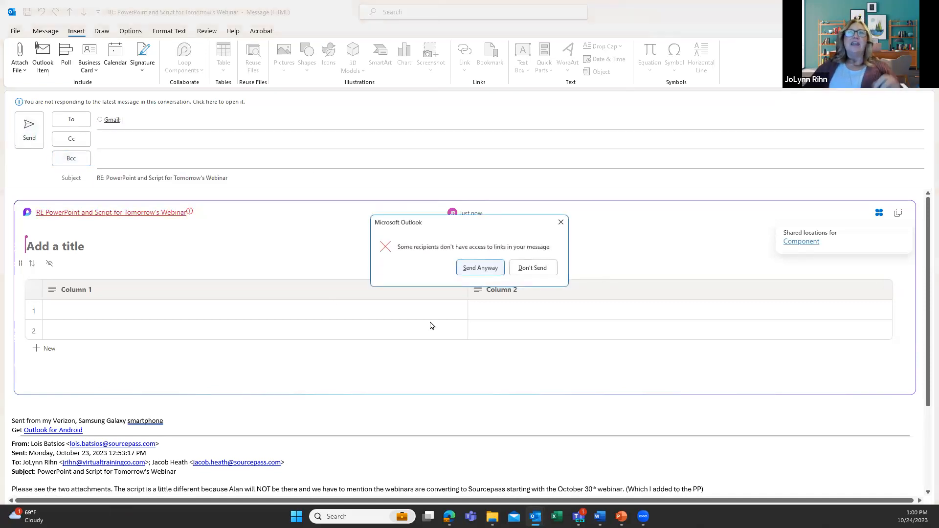
pyautogui.click(475, 267)
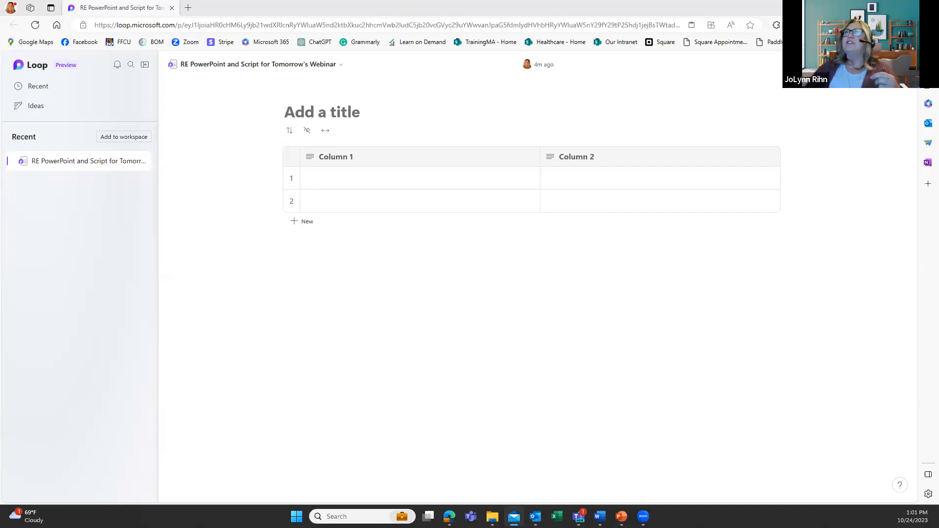
# Switch to the Gmail inbox in Mail, open the received reply's Loop link in the browser, and close the duplicate browser tab.
pyautogui.hotkey('alt', 'Tab')
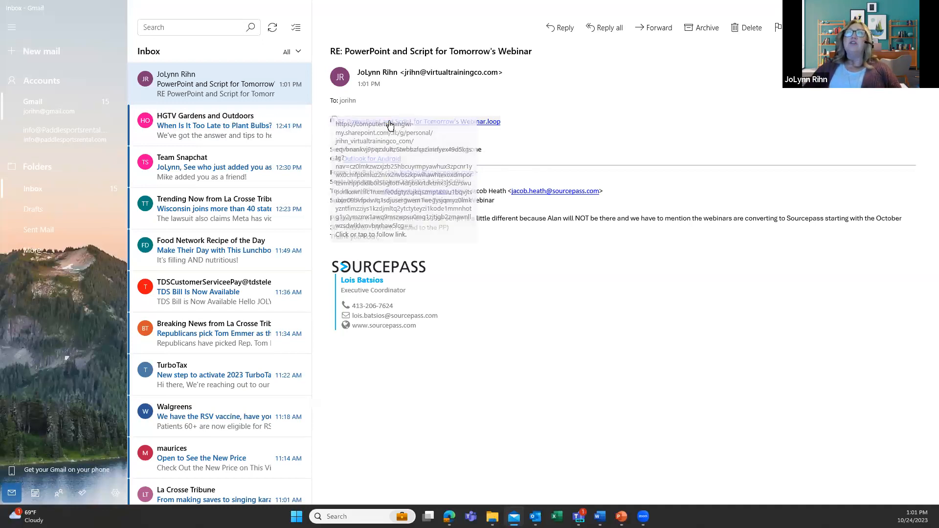
pyautogui.click(389, 125)
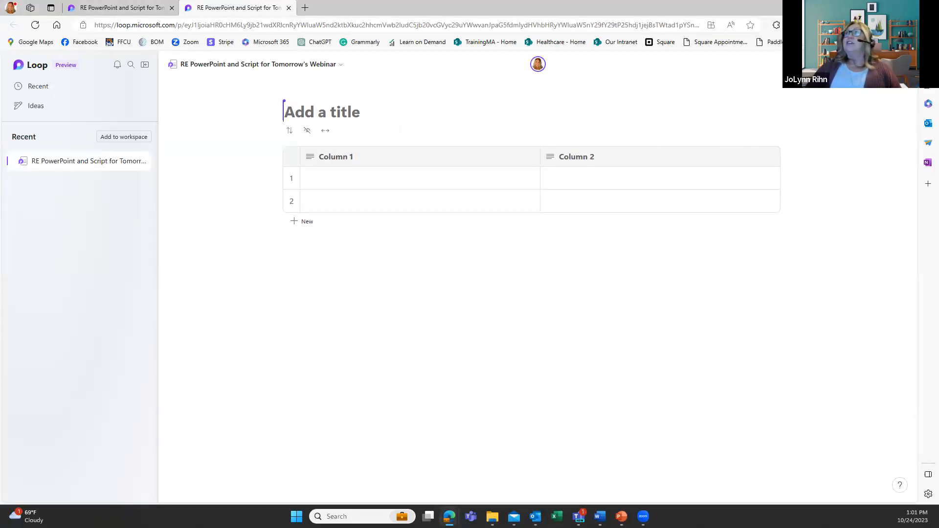
pyautogui.click(288, 8)
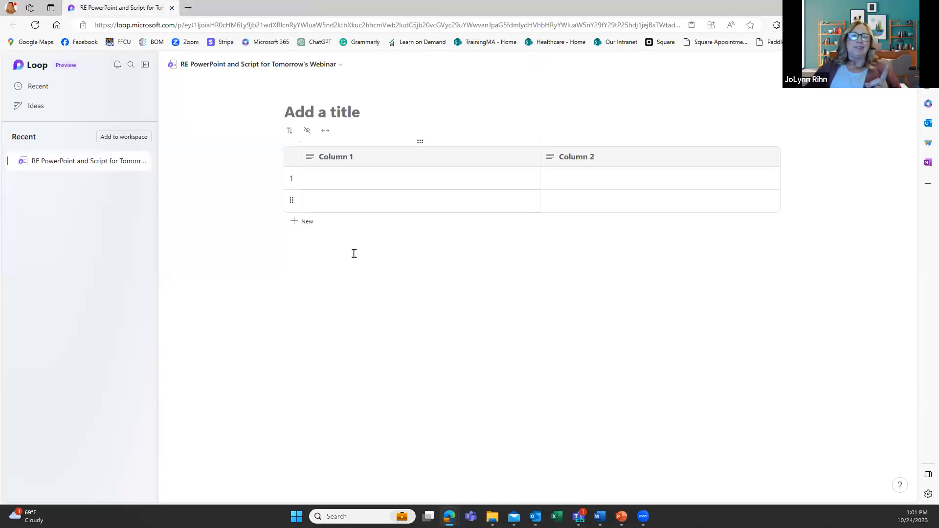
# Switch to Outlook's sent New Project Templates message and enter "thinbgs to it" in row 3 of the PM Template column.
pyautogui.click(509, 443)
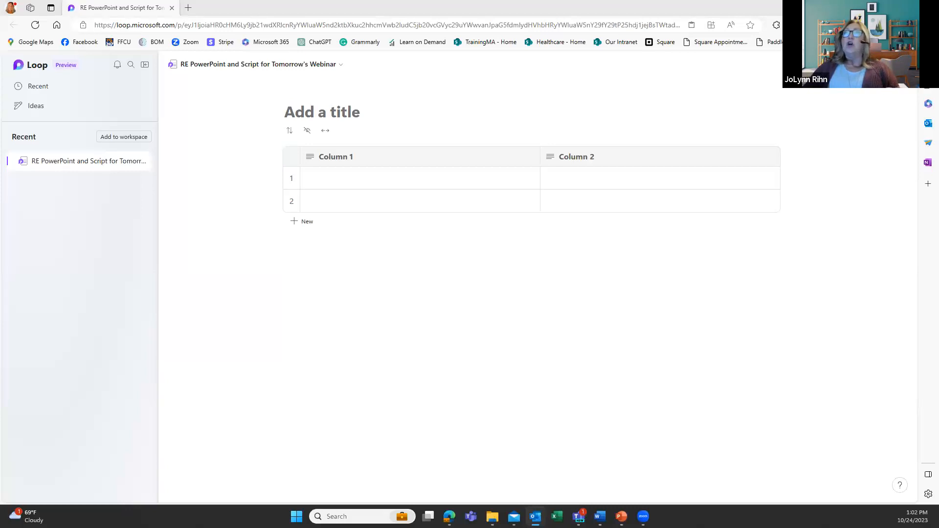
pyautogui.hotkey('alt', 'Tab')
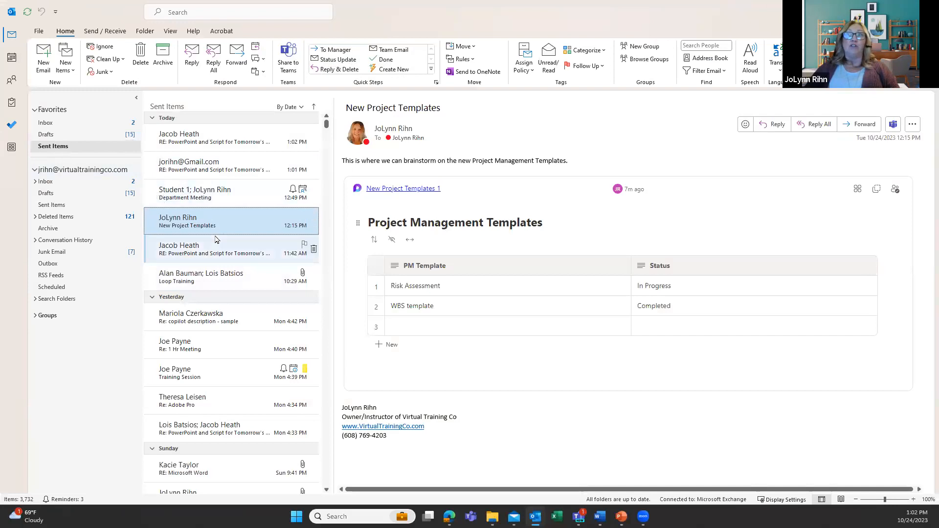
pyautogui.click(417, 324)
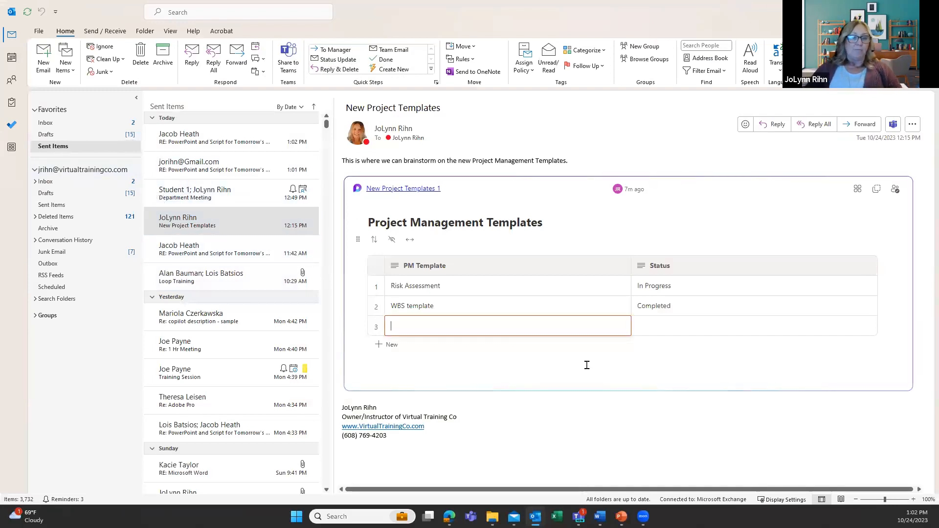
pyautogui.write('thinbgs to it')
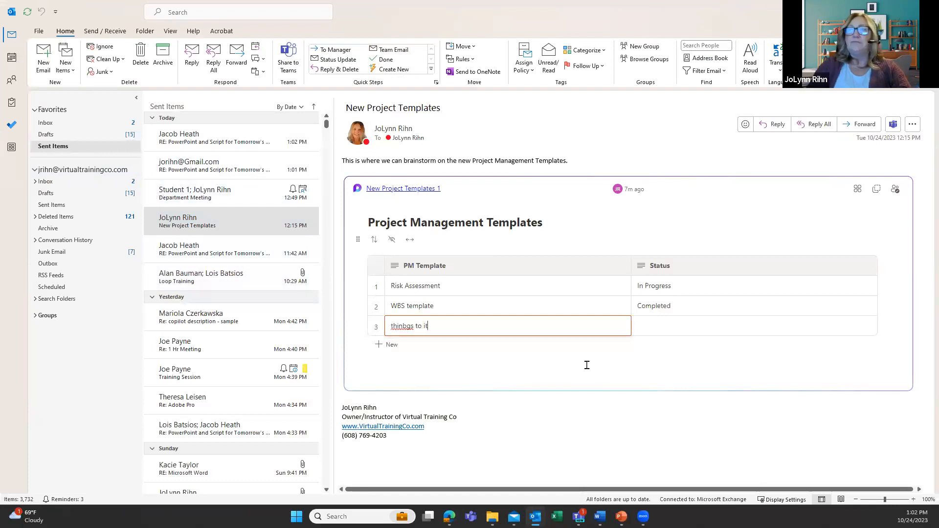
pyautogui.press('Tab')
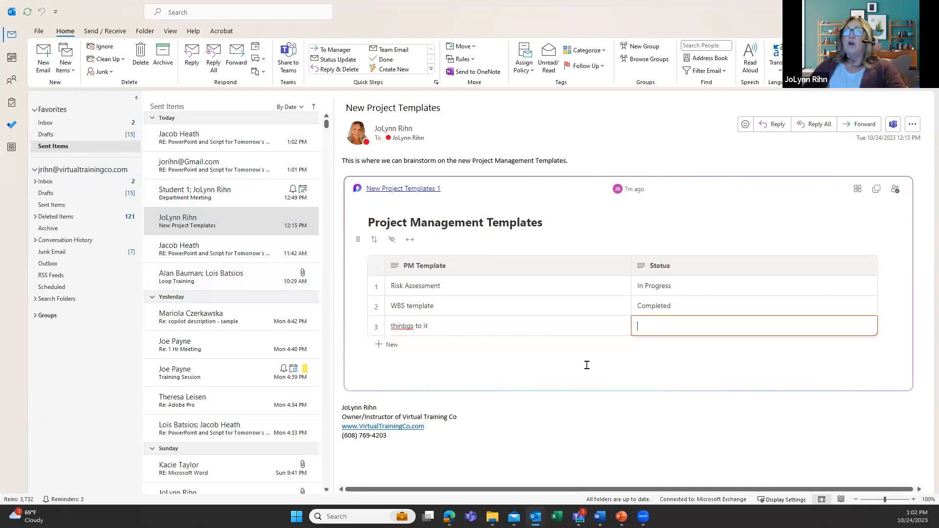
# Correct the row 3 PM Template entry to "thing to it" and leave the table.
pyautogui.click(413, 327)
pyautogui.press('BackSpace')
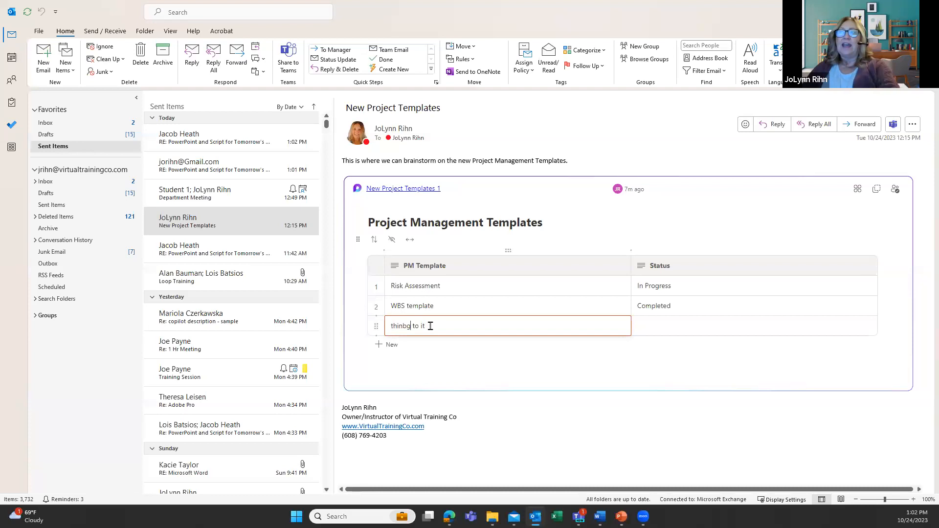
pyautogui.press('BackSpace')
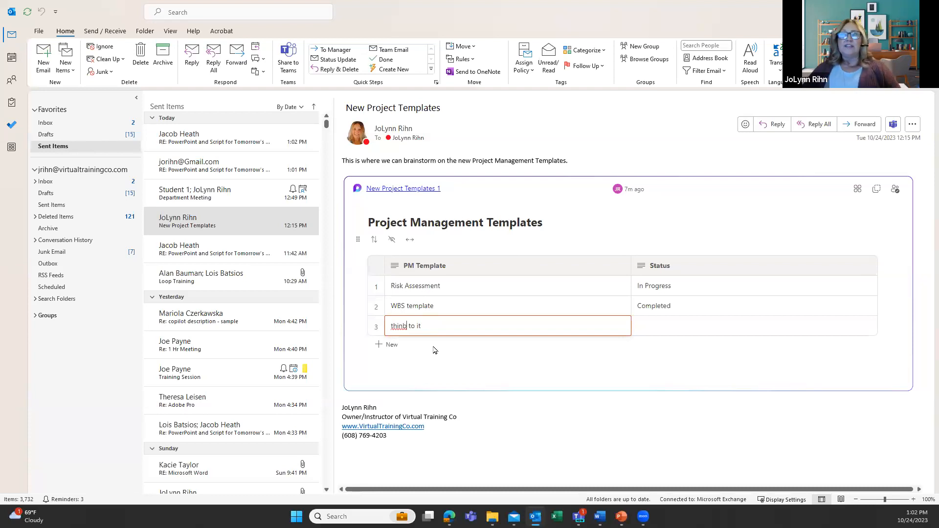
pyautogui.press('BackSpace')
pyautogui.write('g')
pyautogui.click(424, 352)
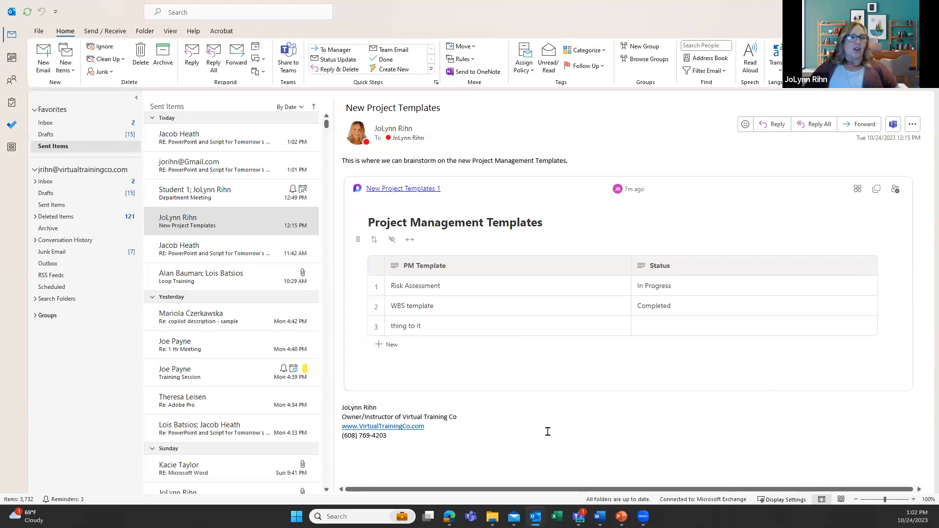
# Open the New Project Templates message in the Inbox to check its copy of the shared table.
pyautogui.click(54, 126)
pyautogui.click(224, 143)
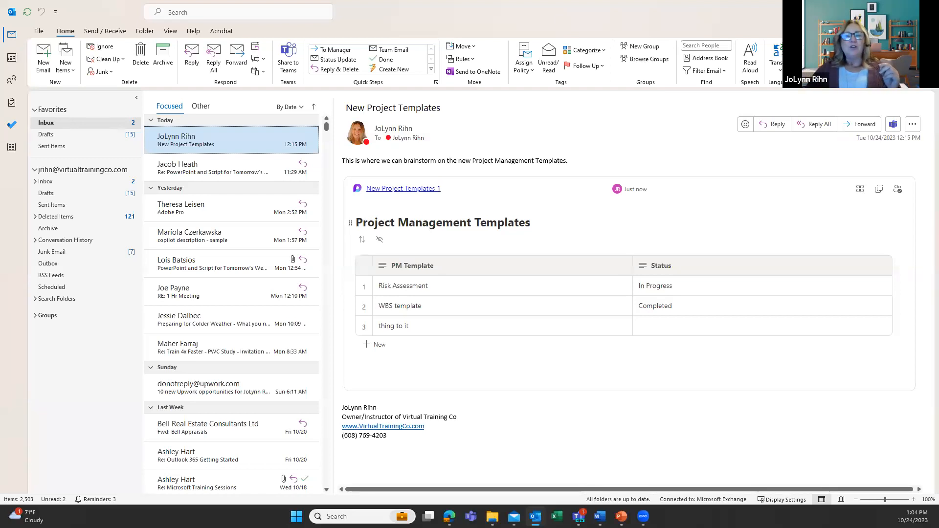
# Switch to Teams, open the Student 1 chat and send the draft Loop task list.
pyautogui.hotkey('alt', 'Tab')
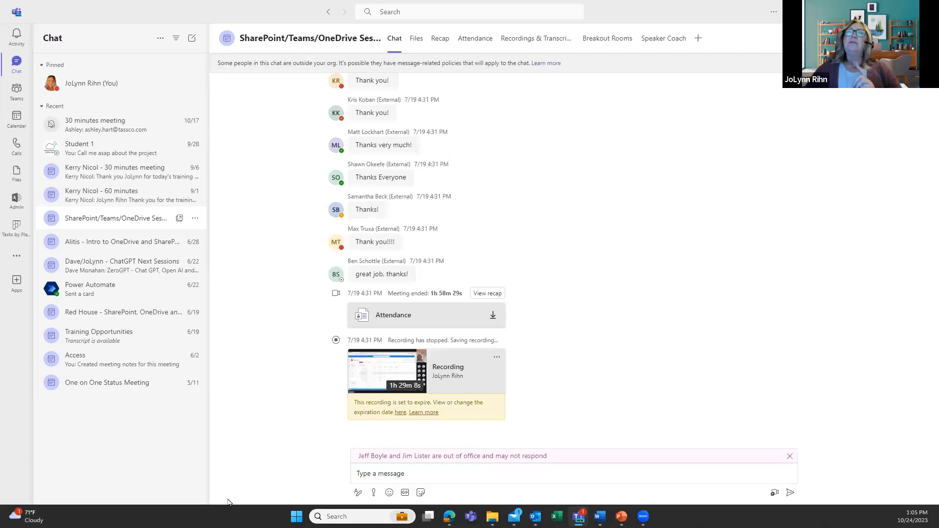
pyautogui.click(105, 153)
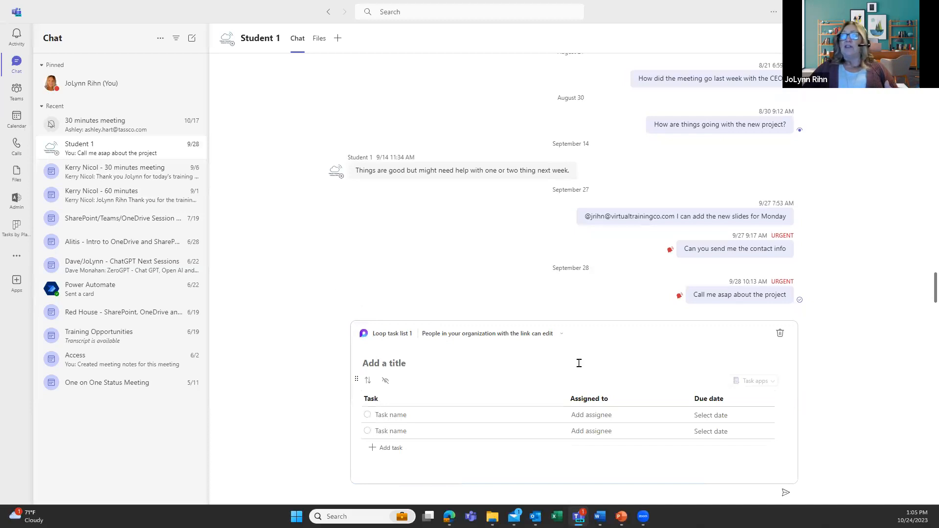
pyautogui.click(786, 493)
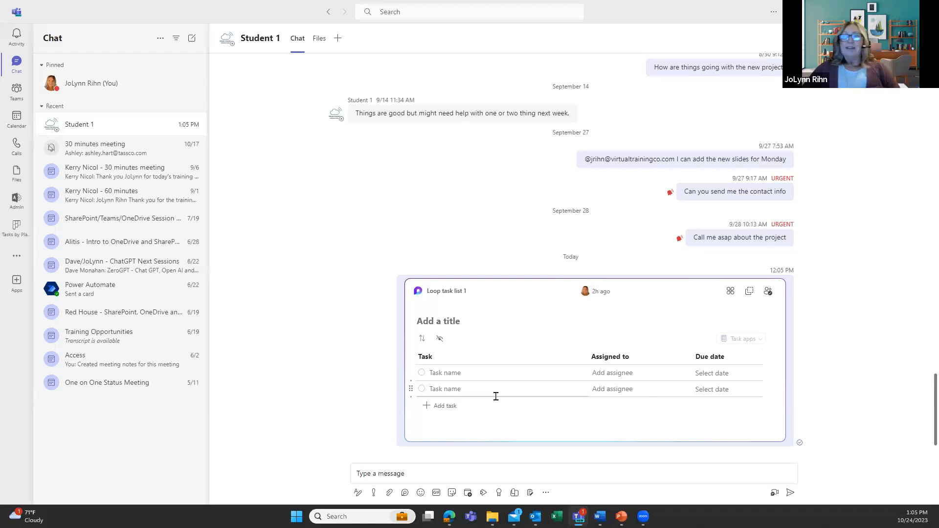
# List the Loop component types for a new Student 1 chat message, and those for a new email in Outlook.
pyautogui.click(433, 471)
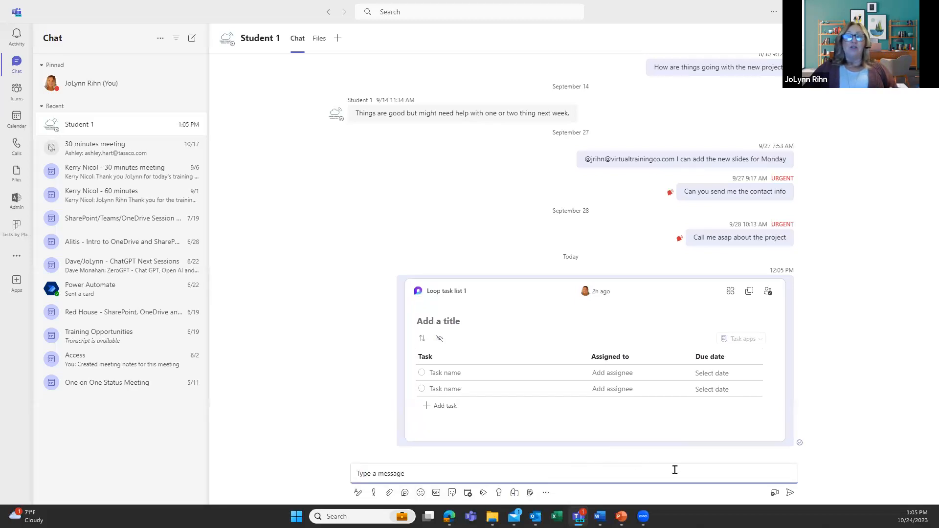
pyautogui.click(405, 493)
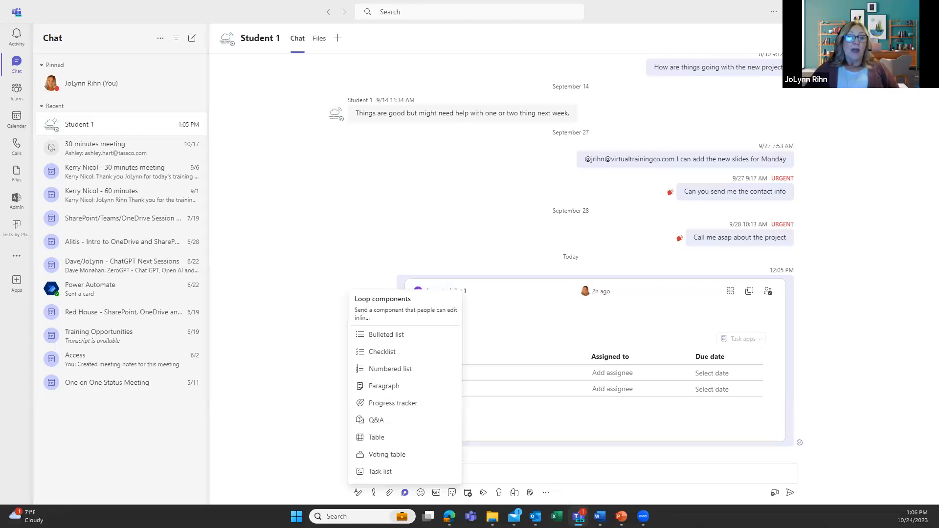
pyautogui.hotkey('alt', 'Tab')
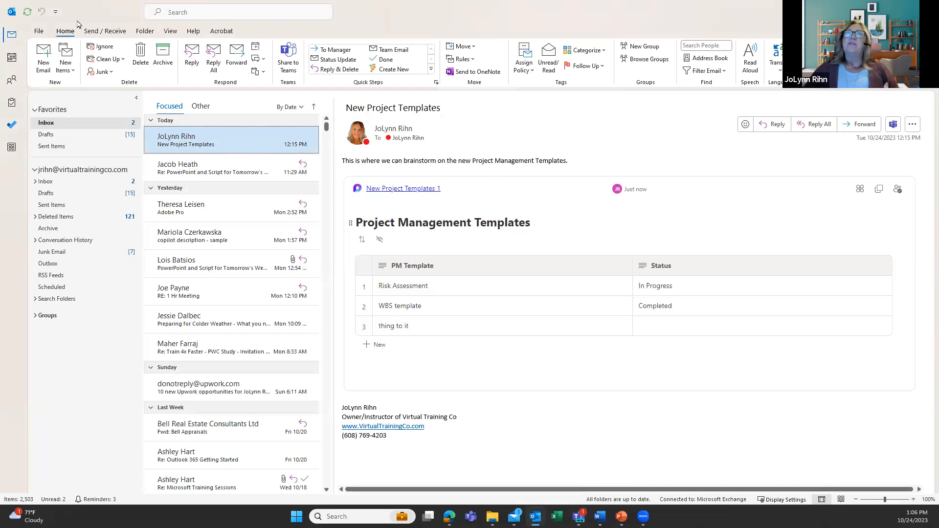
pyautogui.click(44, 67)
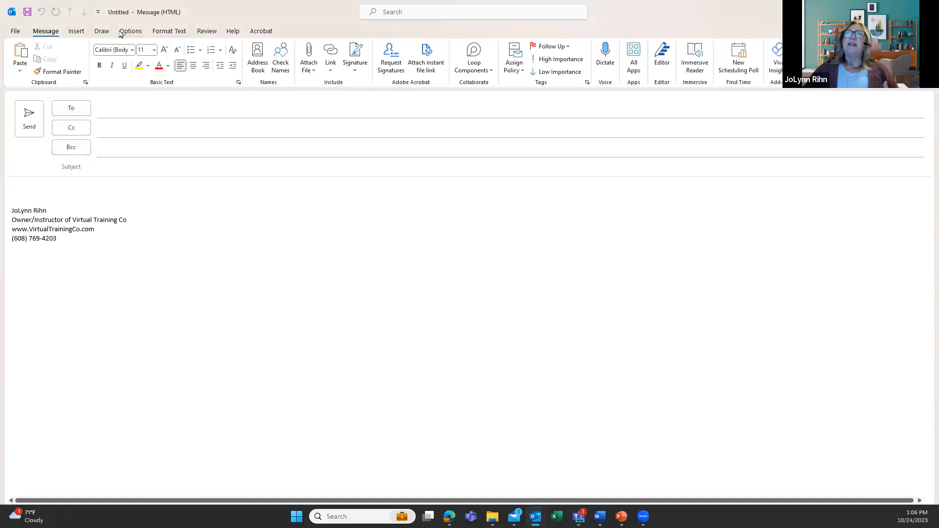
pyautogui.click(77, 31)
pyautogui.click(177, 71)
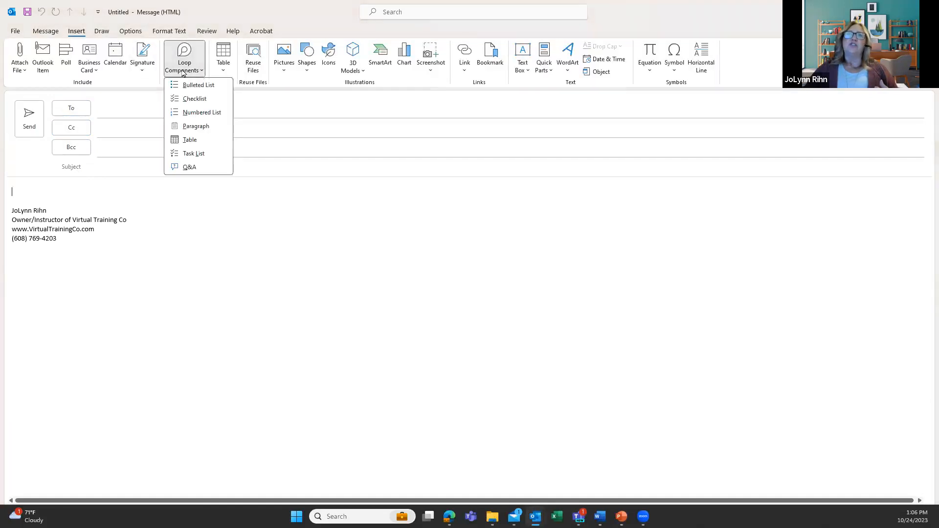
# Place the reduced untitled email window above the Teams Loop component list and show its own component types for comparison.
pyautogui.doubleClick(328, 16)
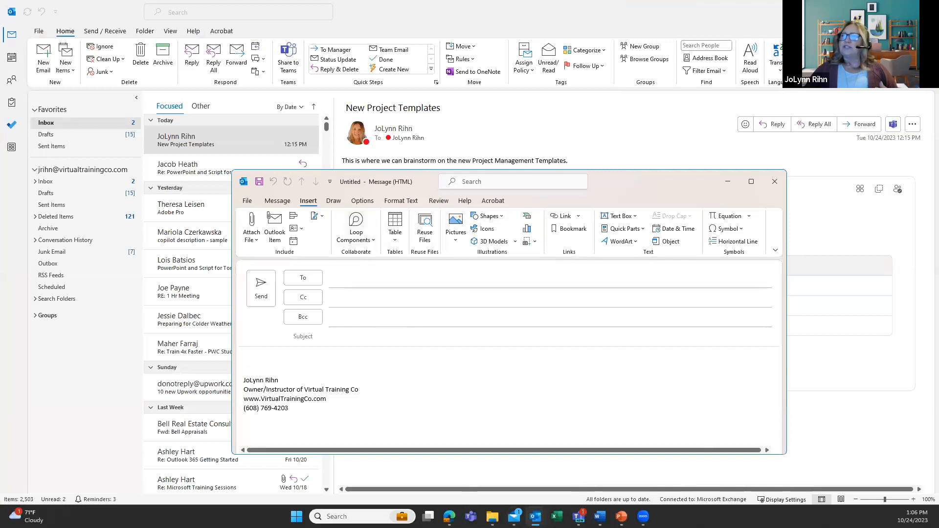
pyautogui.moveTo(578, 516)
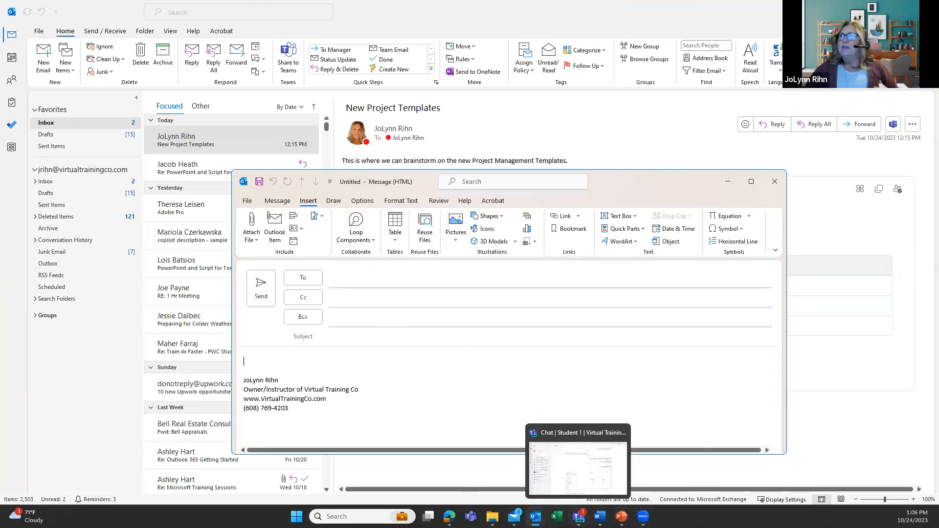
pyautogui.click(555, 461)
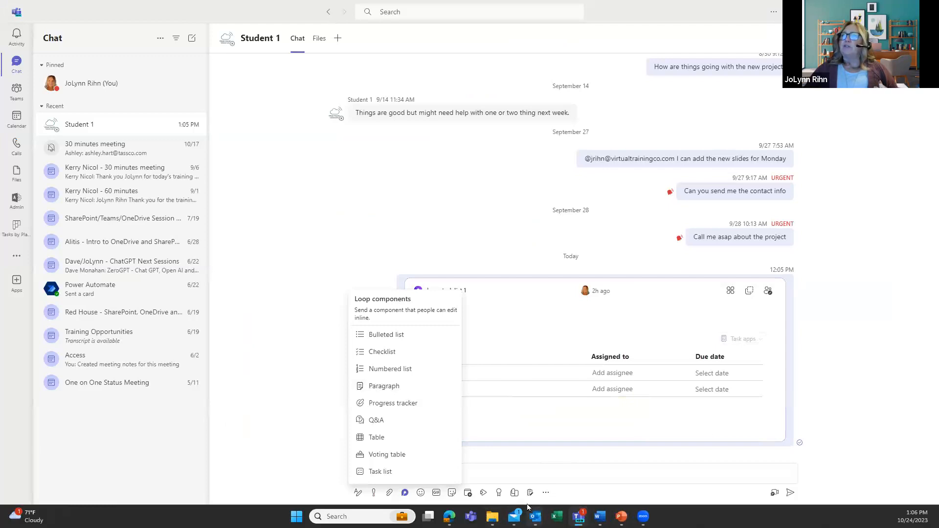
pyautogui.moveTo(535, 515)
pyautogui.click(587, 467)
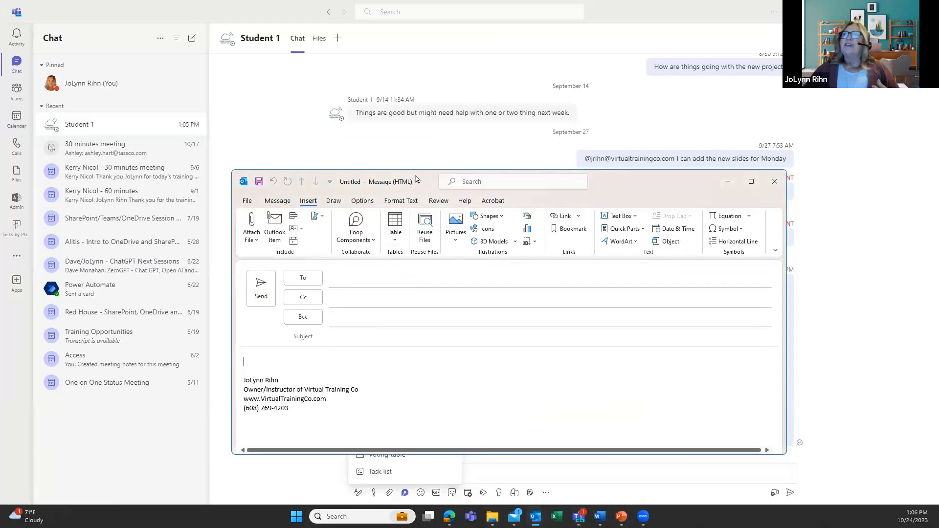
pyautogui.moveTo(415, 179); pyautogui.dragTo(530, 36)
pyautogui.click(476, 94)
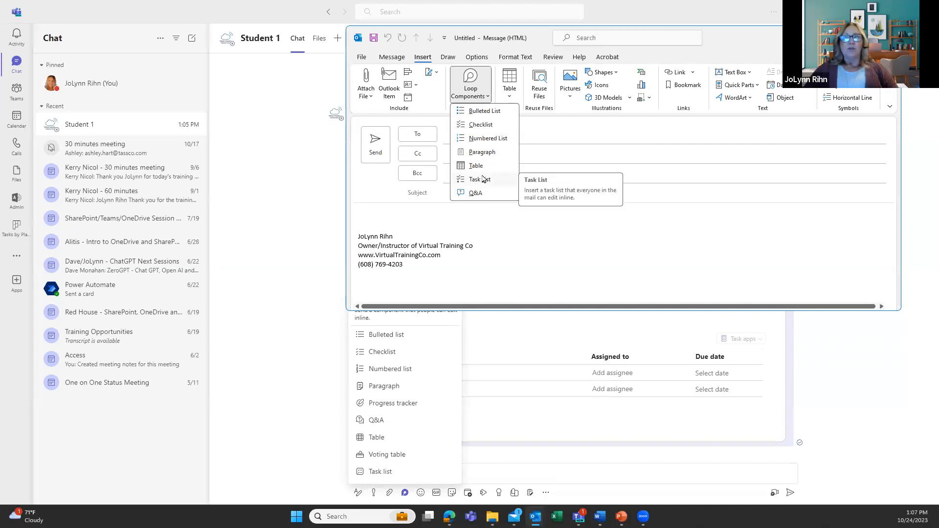
# Insert a Progress tracker Loop component in the Student 1 chat message, trying "HR" as its title and clearing it.
pyautogui.click(401, 409)
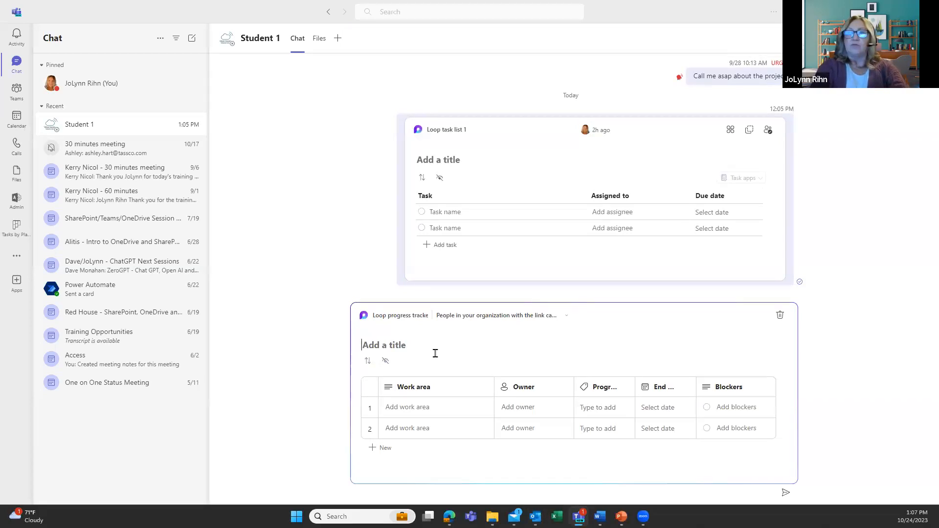
pyautogui.write('HR')
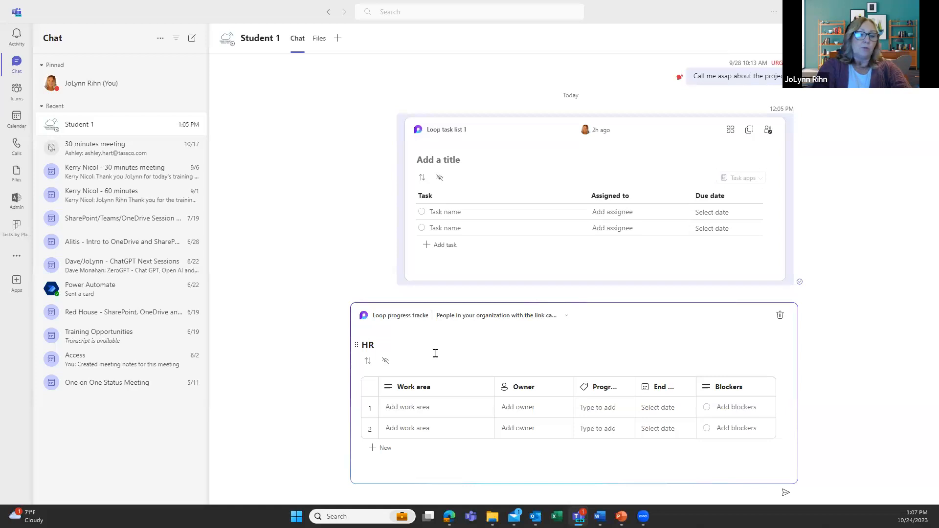
pyautogui.press('BackSpace')
pyautogui.press('BackSpace')
# Title the progress tracker "Accounting Dept New Invoice Process".
pyautogui.write('Accounting')
pyautogui.write(' Dept New')
pyautogui.write(' Invoice P')
pyautogui.write('or')
pyautogui.press('BackSpace')
pyautogui.write('r')
pyautogui.press('BackSpace')
pyautogui.press('BackSpace')
pyautogui.write('roe')
pyautogui.write('c')
pyautogui.press('BackSpace')
pyautogui.press('BackSpace')
pyautogui.write('cess')
# Assign yourself and Student 1 as owners of the tracker's two rows, with progress Off track for row 1 and In progress for row 2.
pyautogui.click(520, 406)
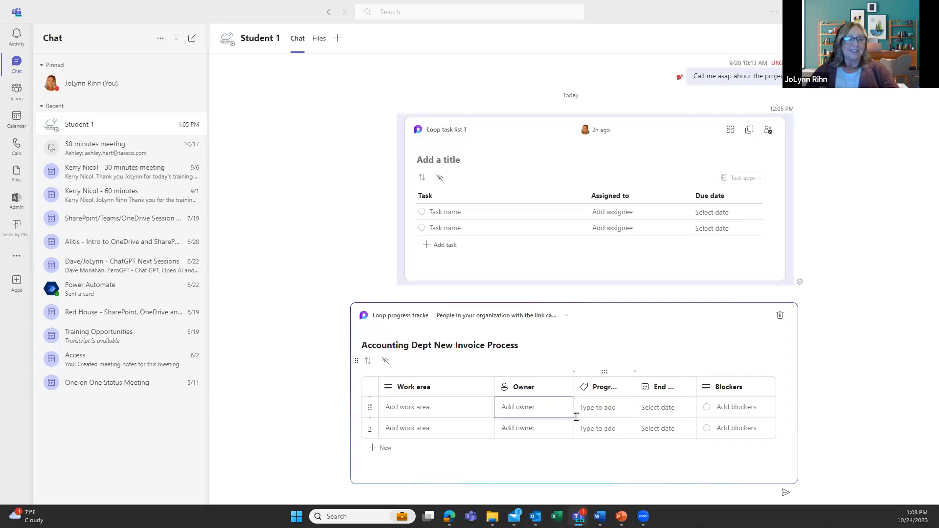
pyautogui.write('j')
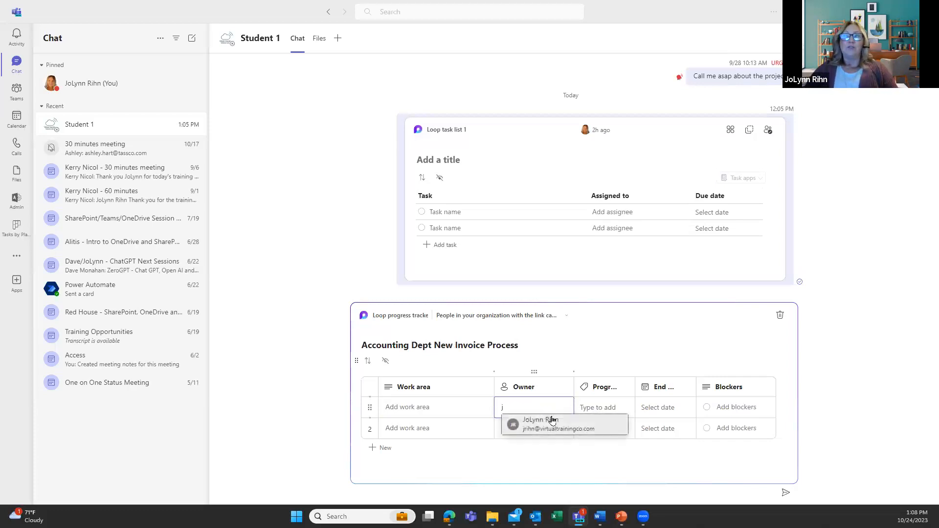
pyautogui.click(552, 421)
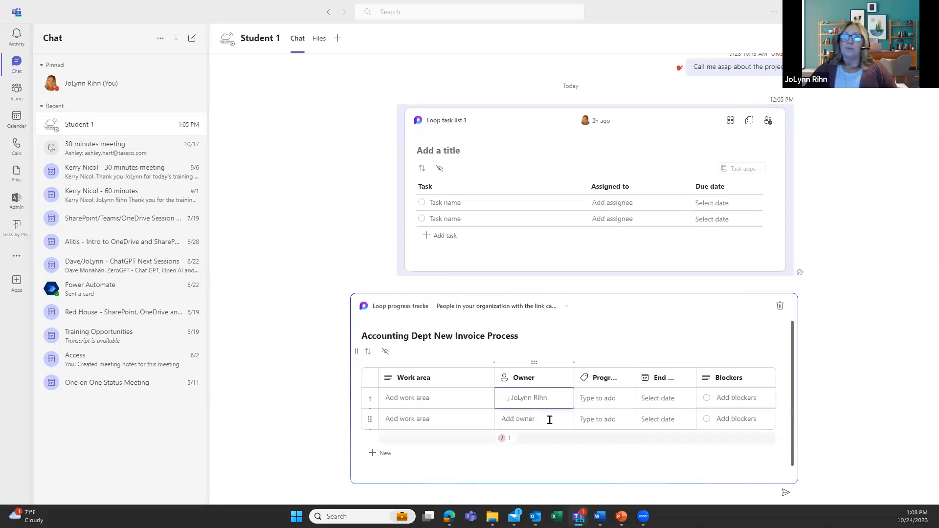
pyautogui.click(508, 416)
pyautogui.click(552, 458)
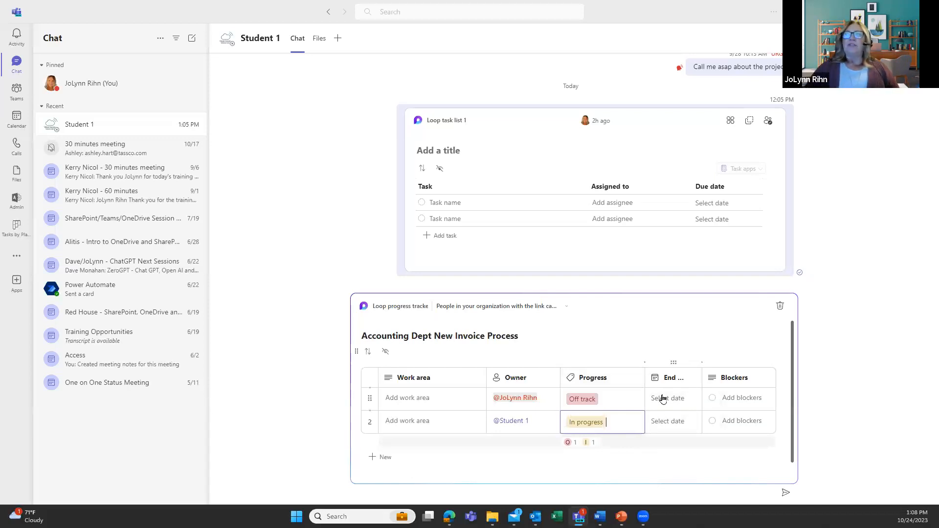
# Examine the column options for Work area and the deletion option for the tracker's first row.
pyautogui.click(426, 380)
pyautogui.rightClick(426, 380)
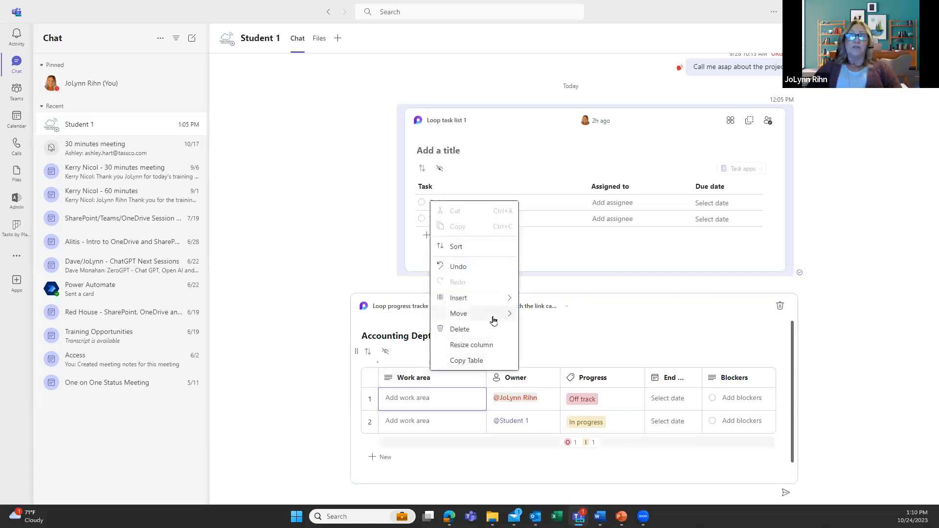
pyautogui.click(458, 399)
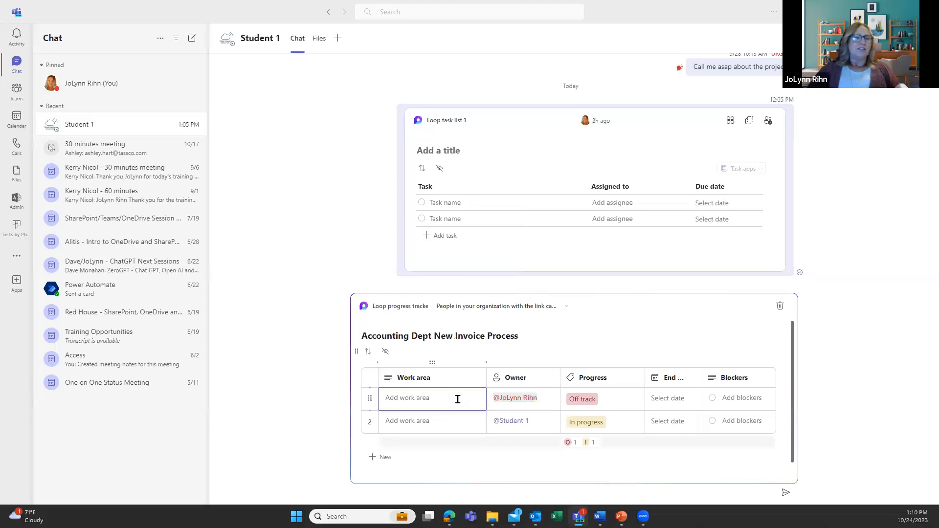
pyautogui.click(368, 400)
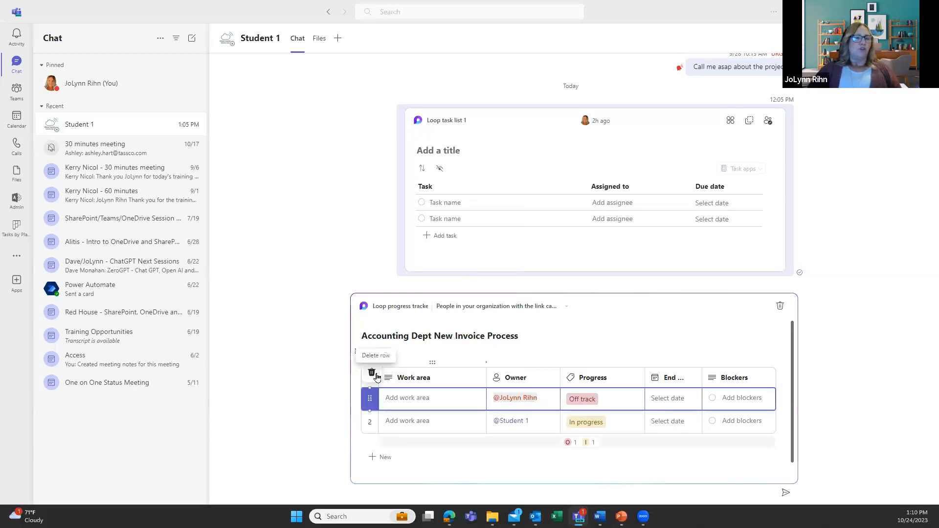
pyautogui.click(429, 392)
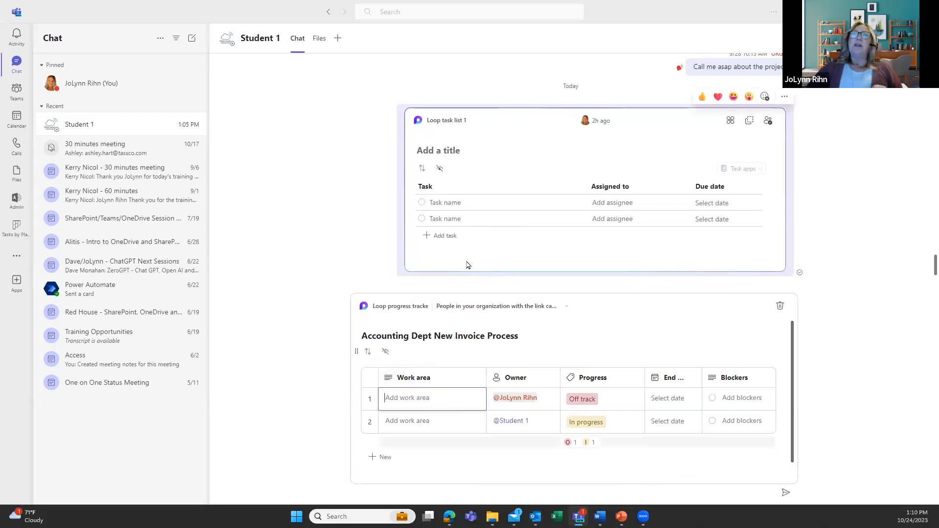
# Review the June 8 Loop task list earlier in the chat and send the progress tracker message to Student 1.
pyautogui.scroll(10, 360, 228)
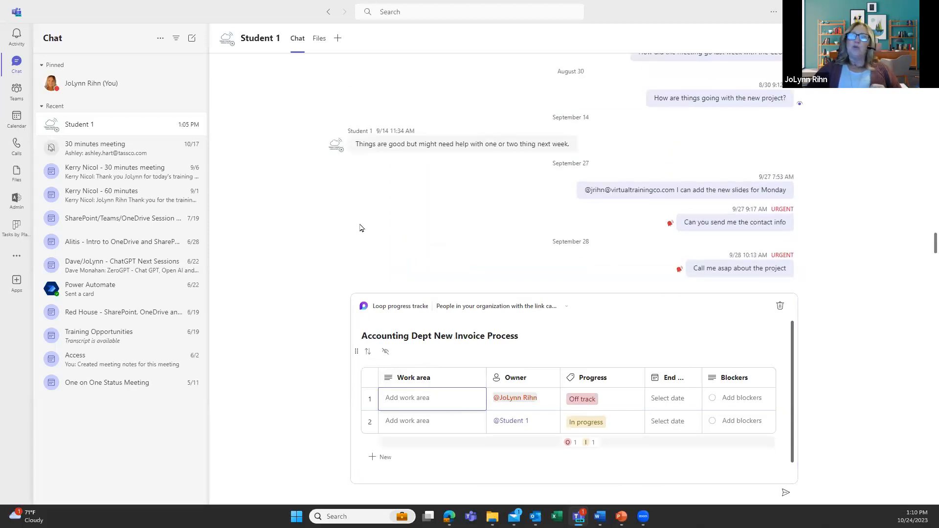
pyautogui.scroll(5, 359, 228)
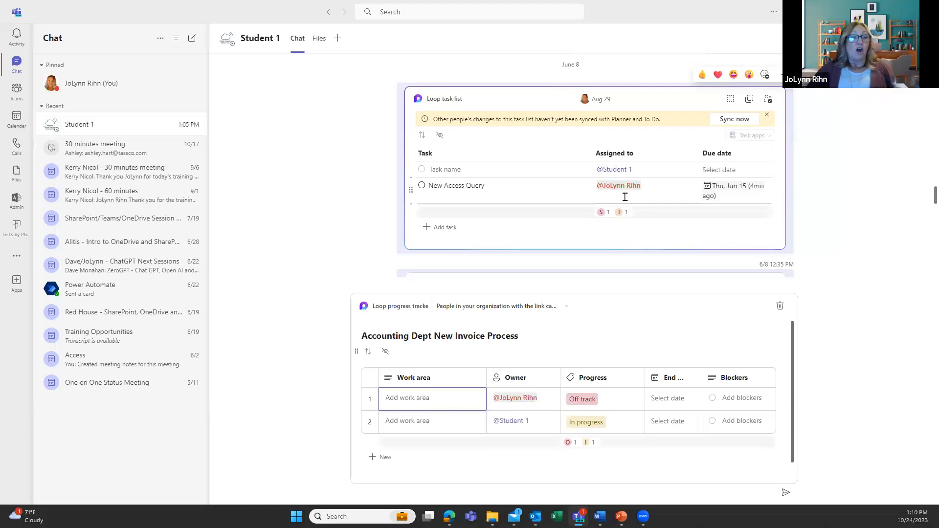
pyautogui.click(784, 493)
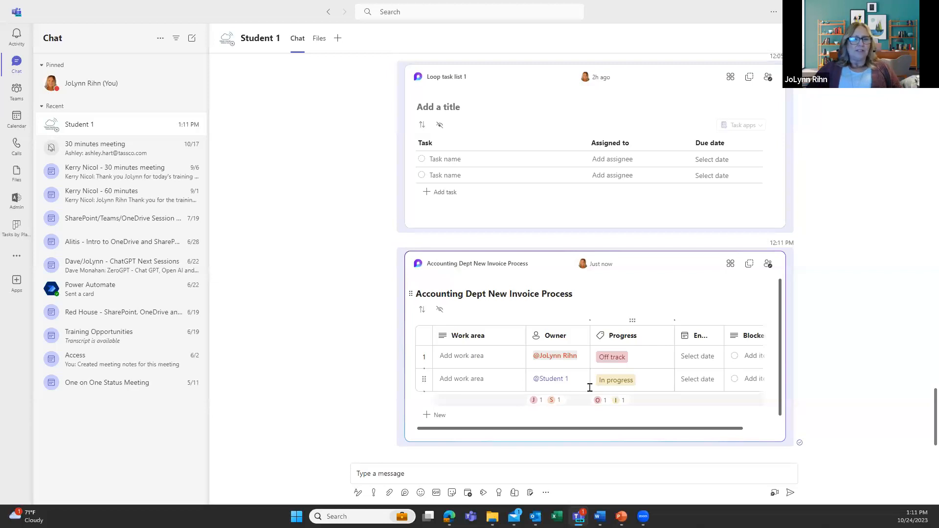
# Open the sent Accounting Dept New Invoice Process tracker in the Loop web app and go to an untitled page in the Marketing workspace.
pyautogui.click(467, 264)
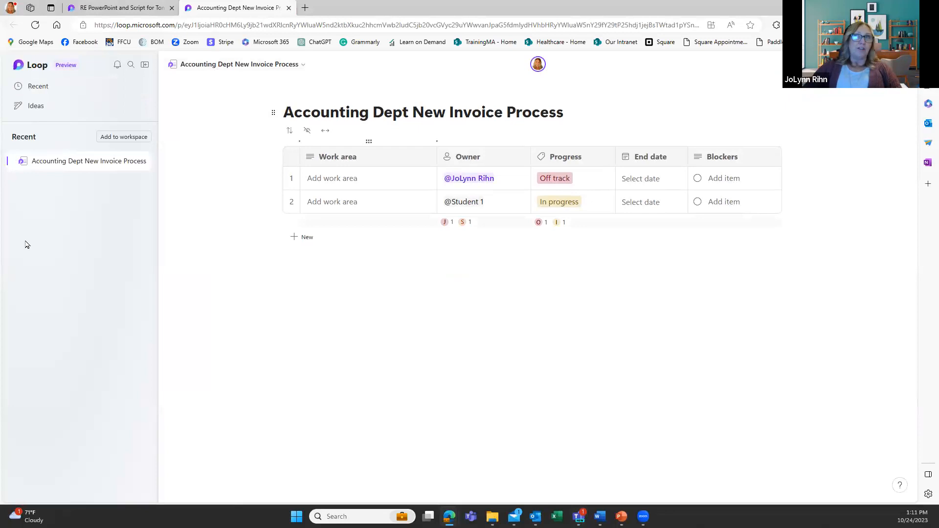
pyautogui.click(35, 71)
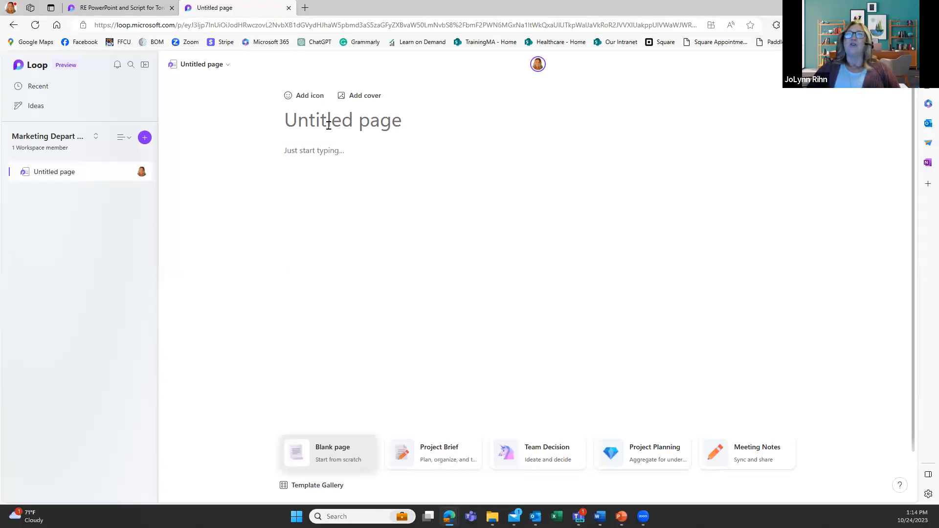
# Give the untitled page a robot icon and the title "Social Media".
pyautogui.click(307, 95)
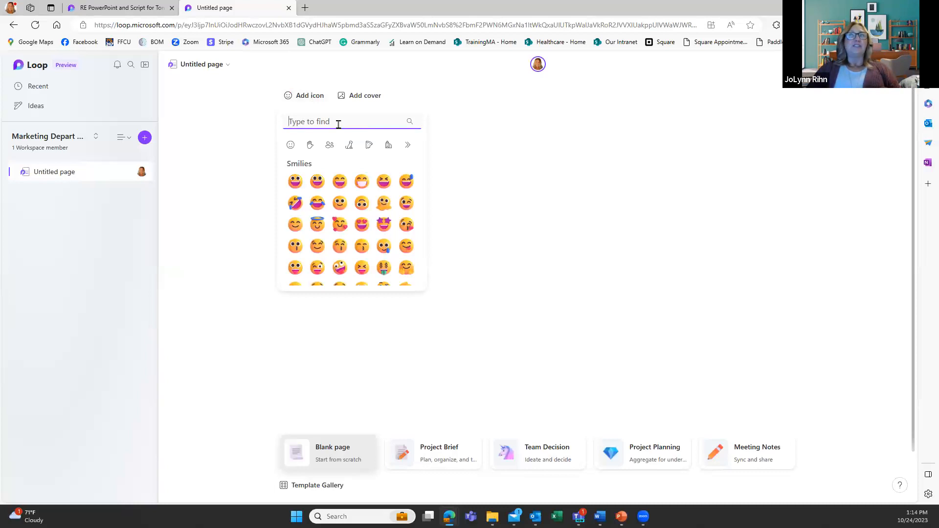
pyautogui.scroll(-3, 343, 214)
pyautogui.scroll(-5, 343, 214)
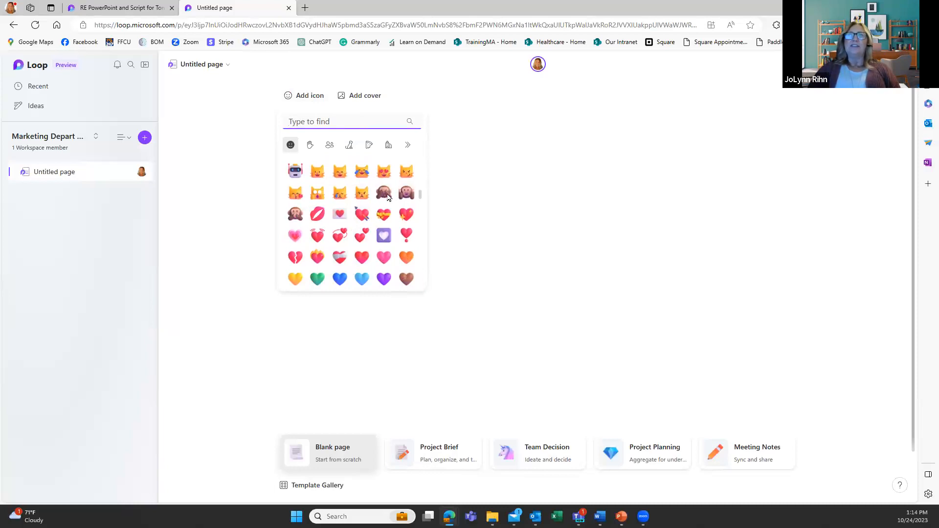
pyautogui.click(300, 179)
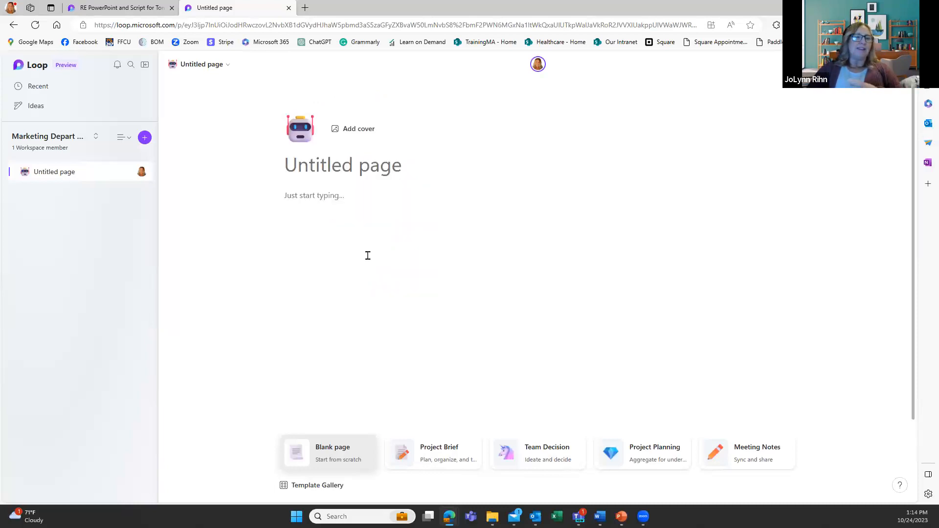
pyautogui.click(320, 164)
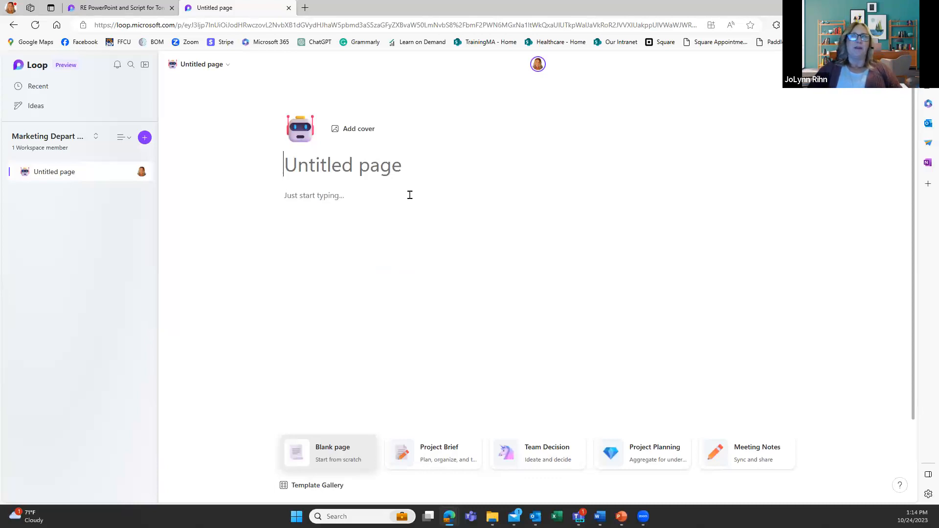
pyautogui.write('Soc')
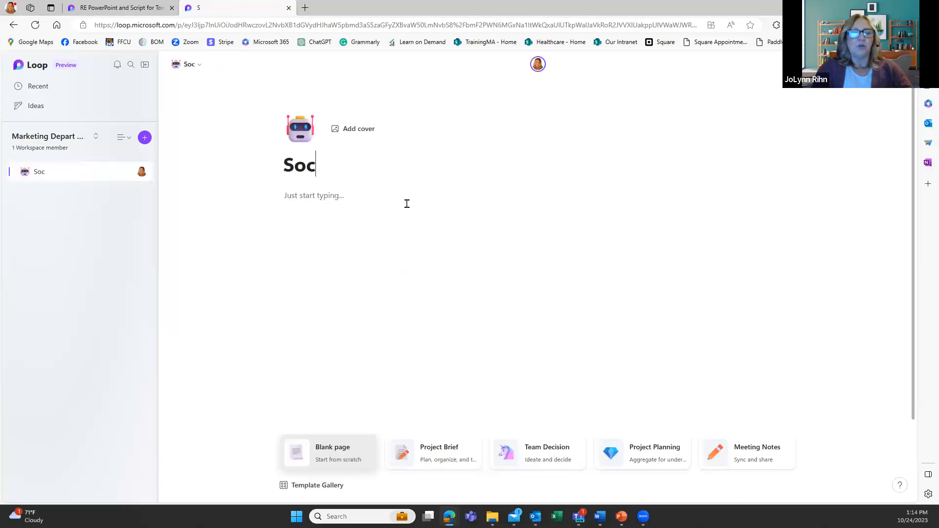
pyautogui.write('ial Media')
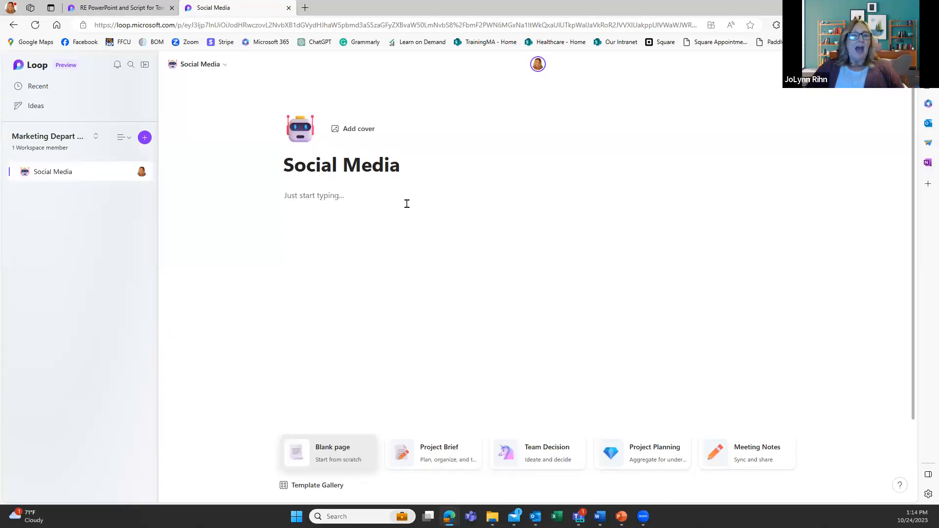
# Apply the Team Decision template to the Social Media page.
pyautogui.click(347, 197)
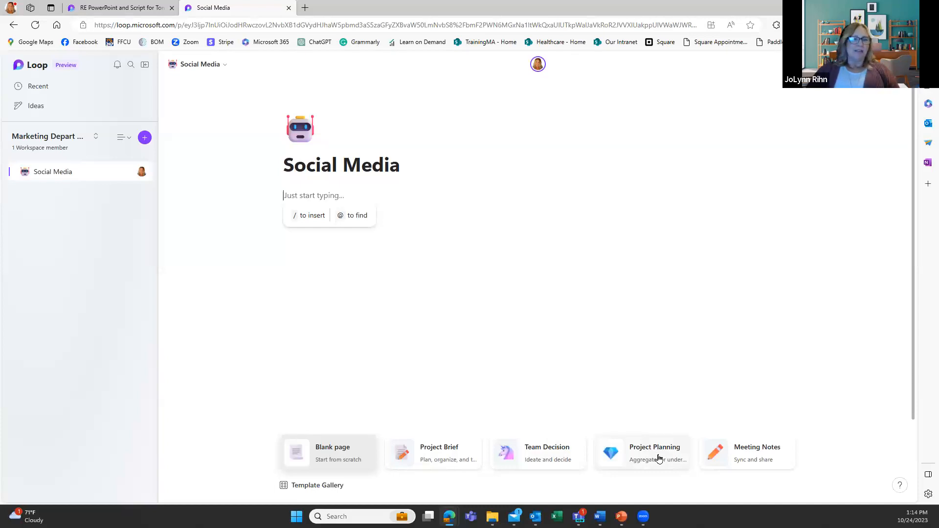
pyautogui.click(551, 465)
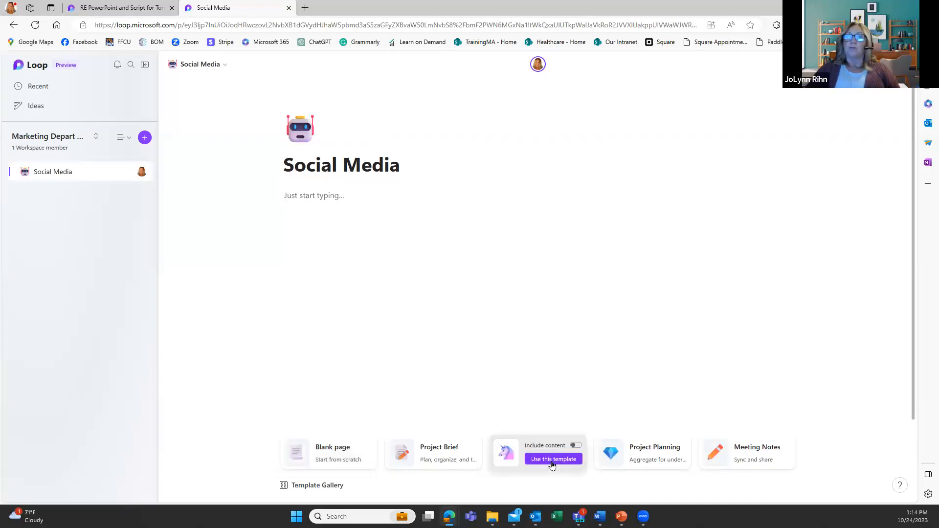
pyautogui.click(552, 462)
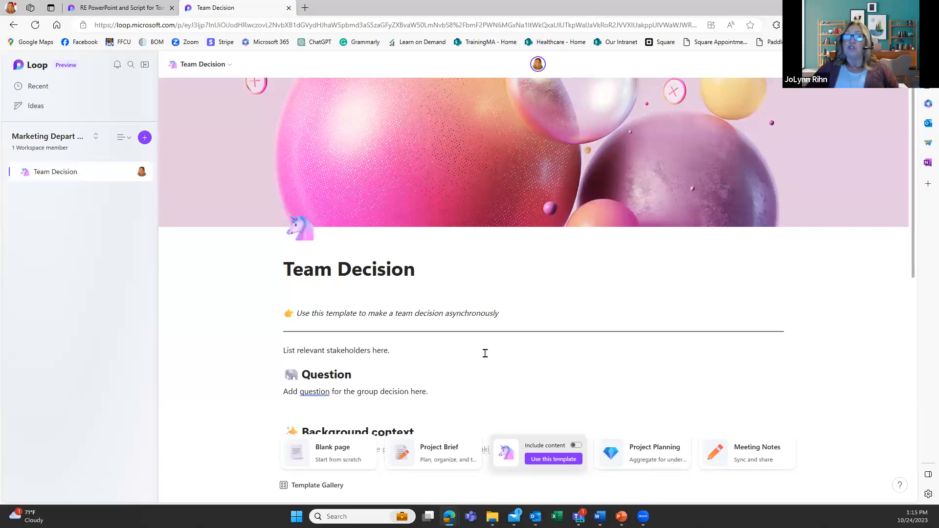
# Replace the placeholder bullet under Assumptions with "We assume that everyone is connected to the Social Media Platforms.".
pyautogui.scroll(-1, 303, 258)
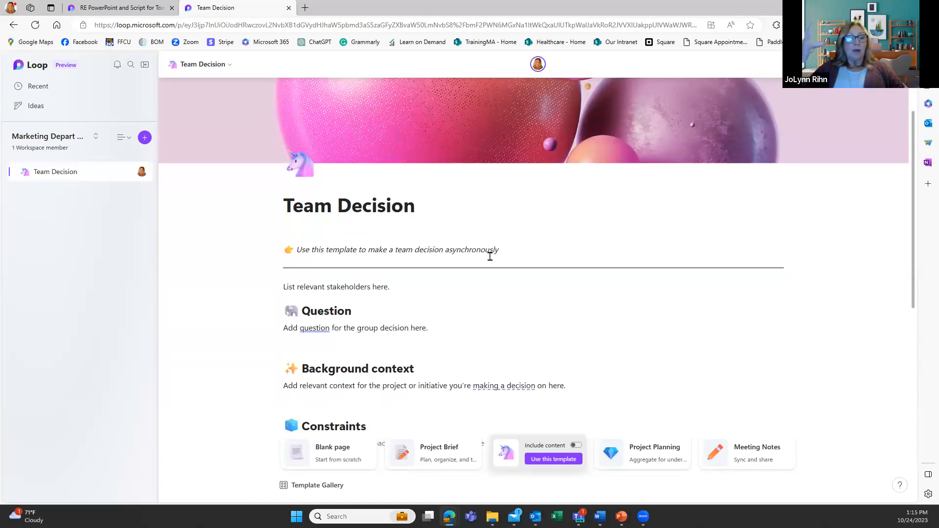
pyautogui.scroll(-3, 404, 176)
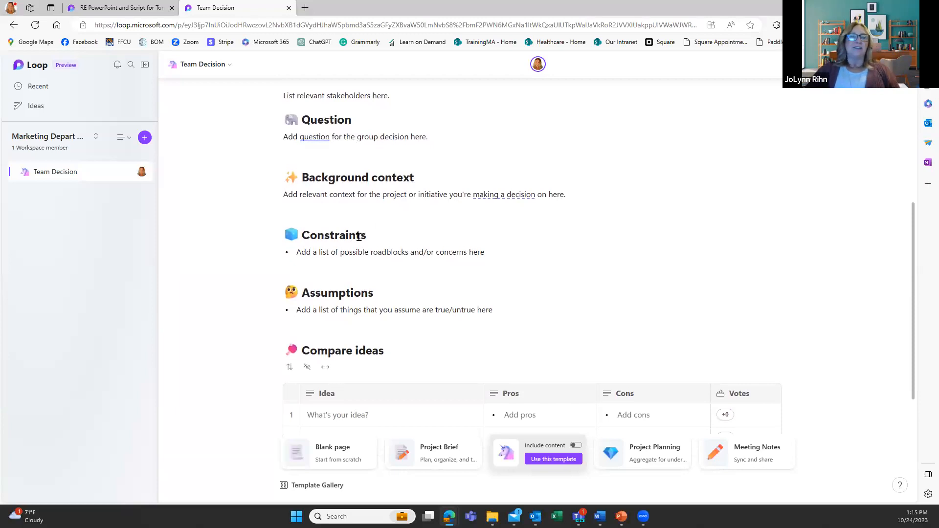
pyautogui.scroll(-4, 386, 274)
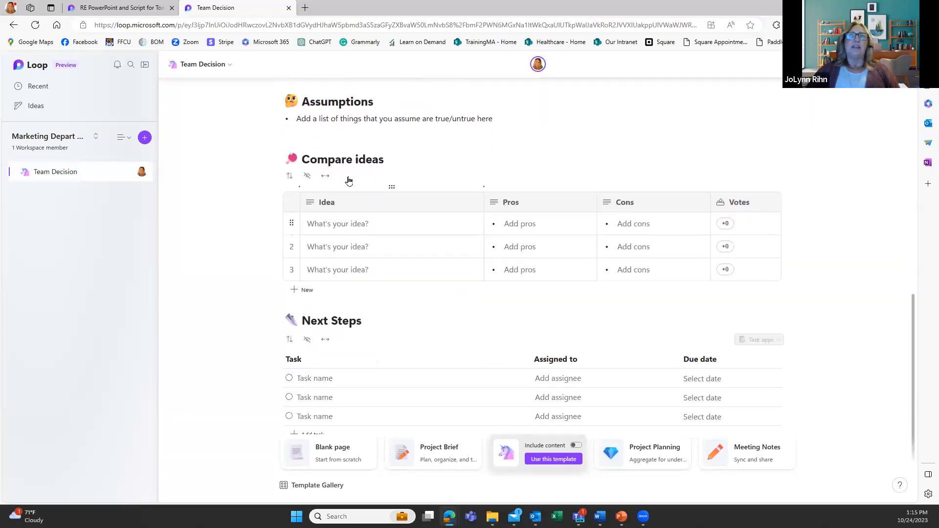
pyautogui.moveTo(513, 119); pyautogui.dragTo(287, 119)
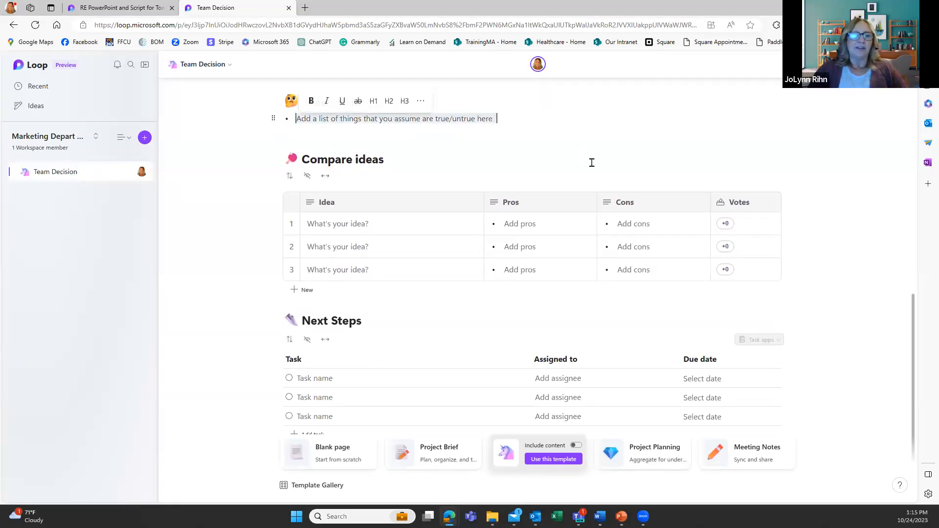
pyautogui.write('We assume that ')
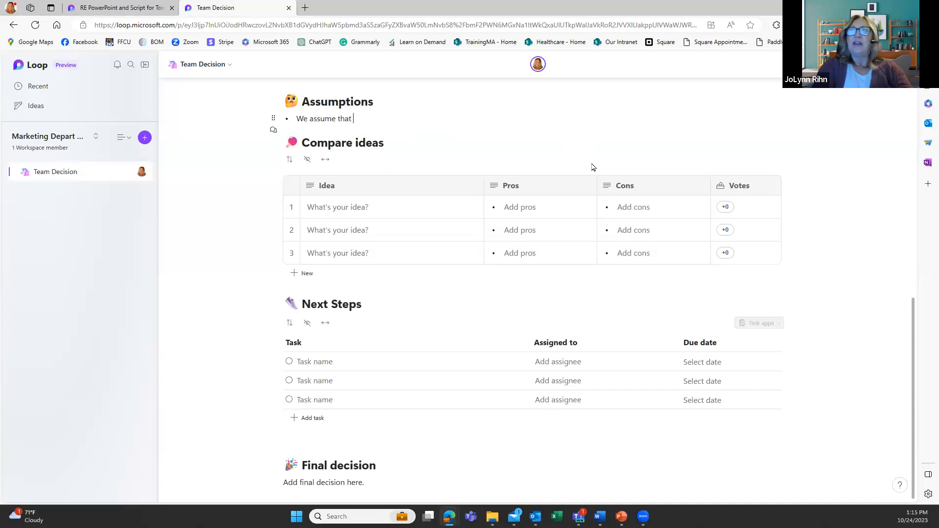
pyautogui.write('everyone ')
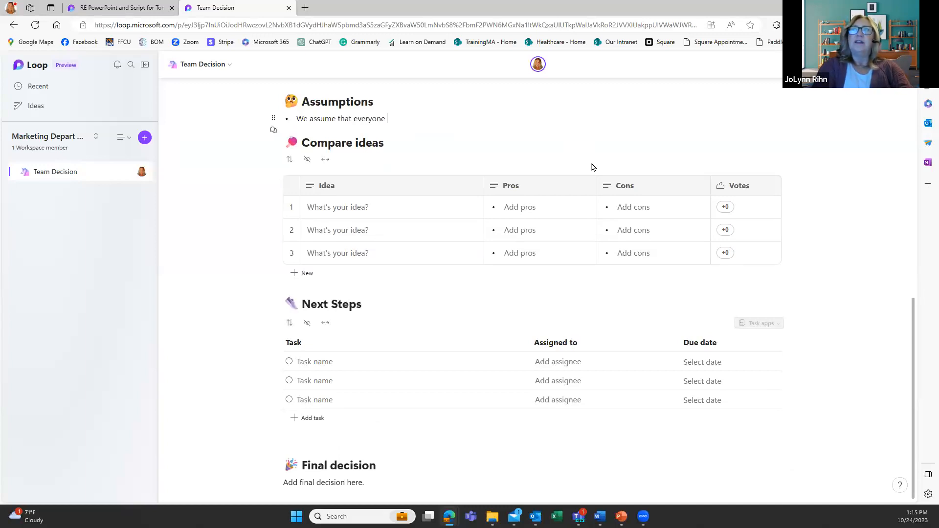
pyautogui.write('is connecte')
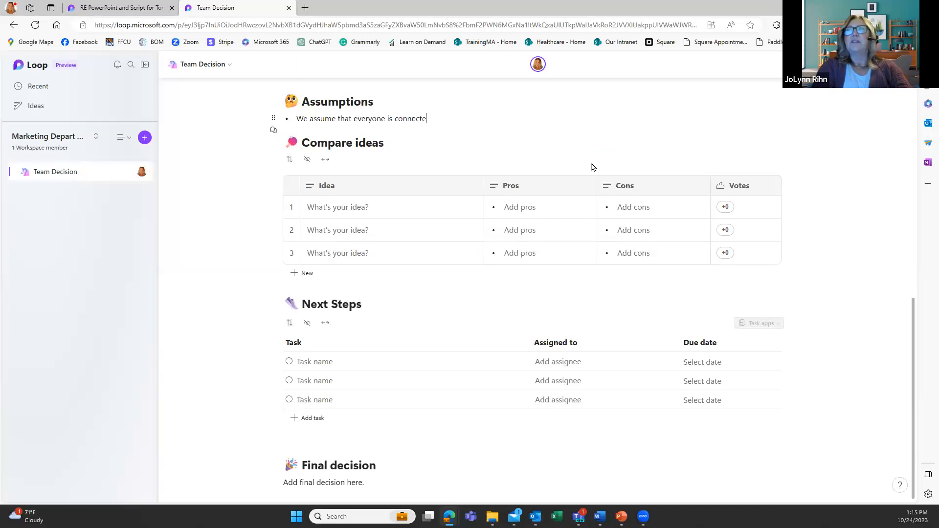
pyautogui.write('d to the Social')
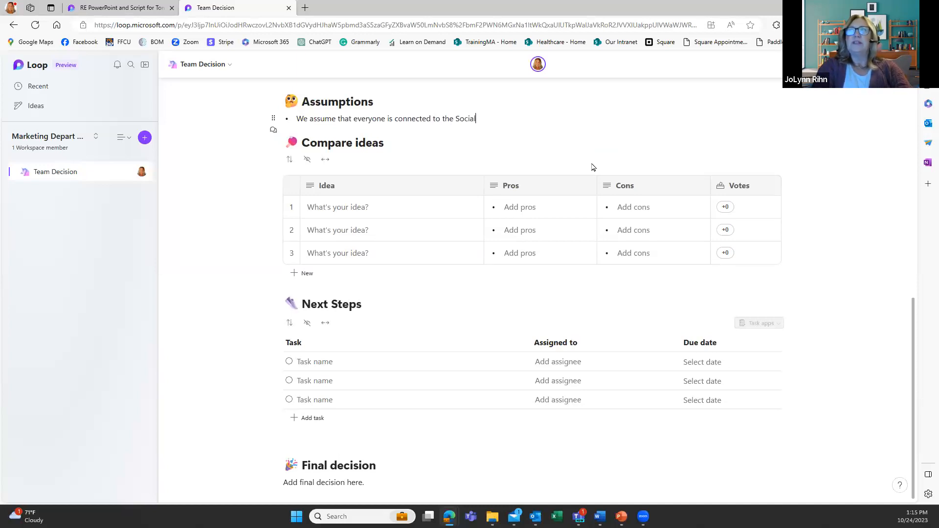
pyautogui.write(' Medi')
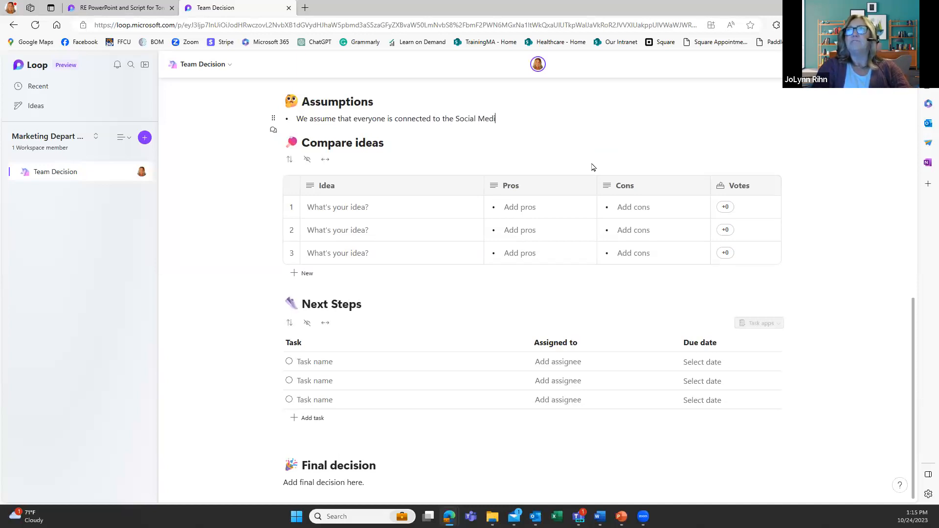
pyautogui.write('a Plotforms.')
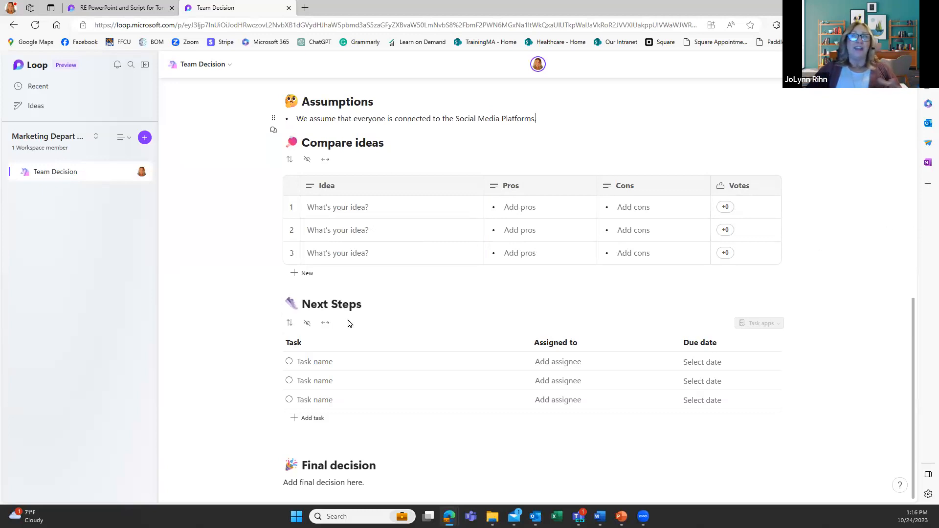
# Enter "Check how others are working with their sm" as the first task under Next Steps.
pyautogui.click(341, 360)
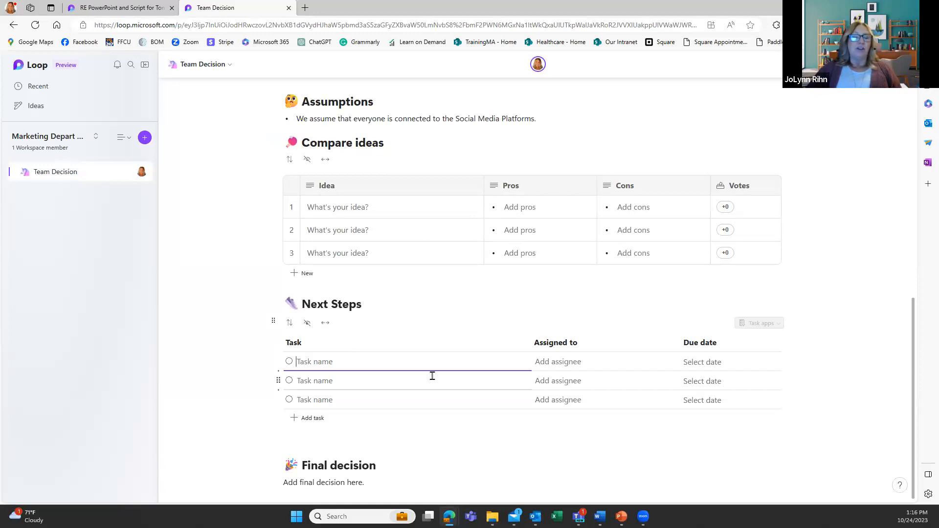
pyautogui.write('Check how others are work')
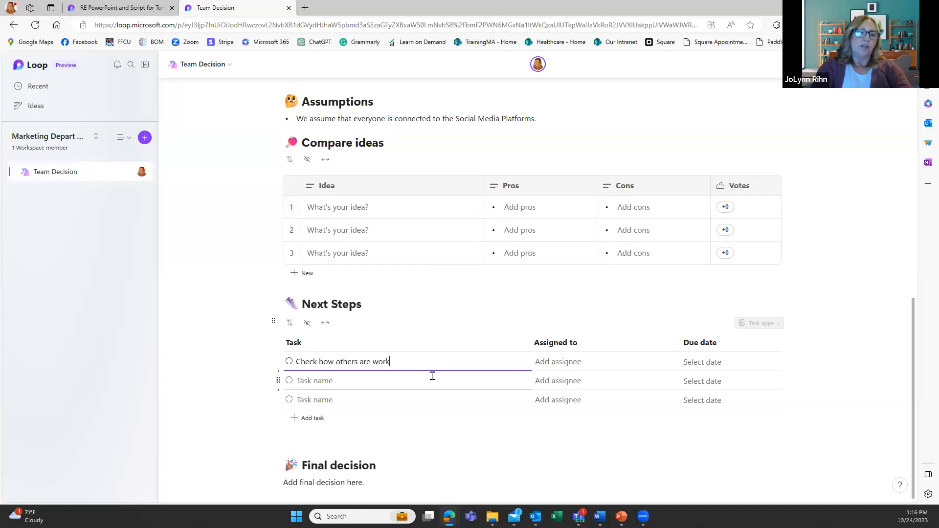
pyautogui.write('ing with their ')
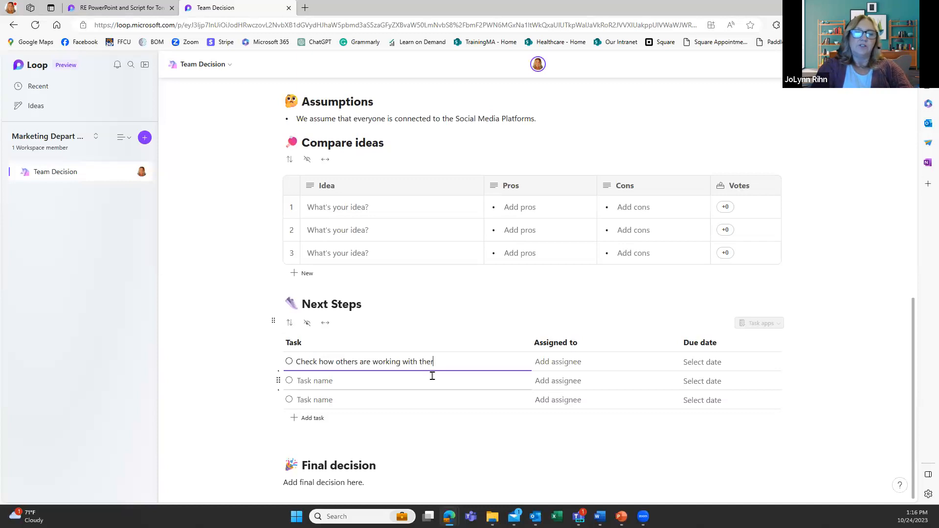
pyautogui.write('sm')
# Assign the first Next Steps task to the page owner and set its due date to Tue, Oct 31.
pyautogui.click(583, 362)
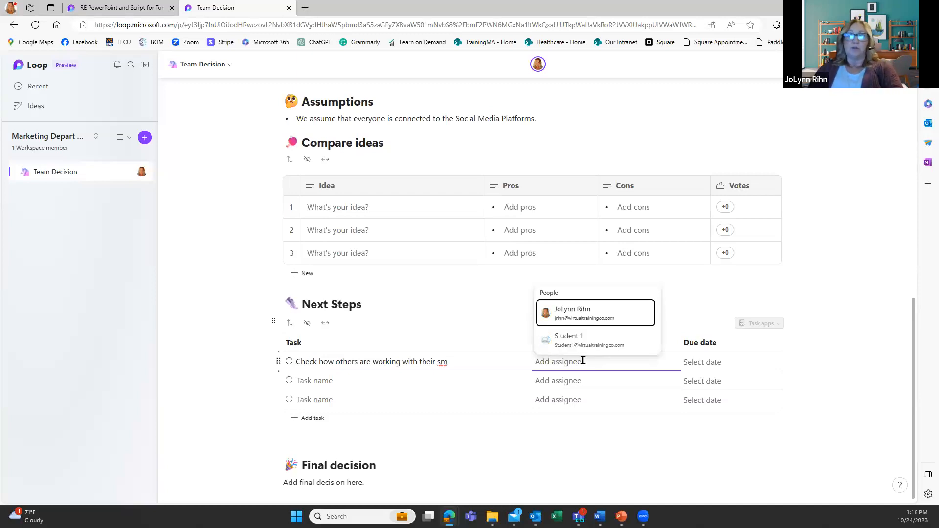
pyautogui.click(595, 312)
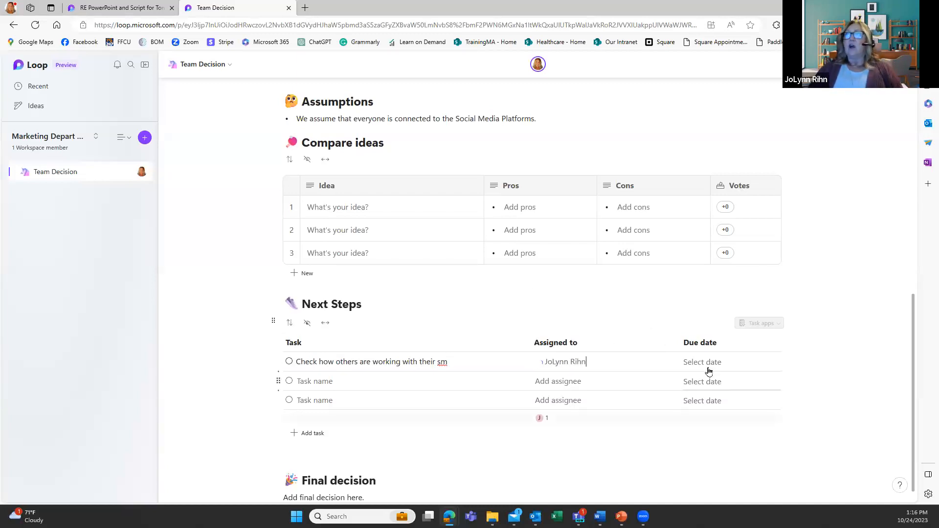
pyautogui.click(732, 370)
pyautogui.scroll(20, 380, 471)
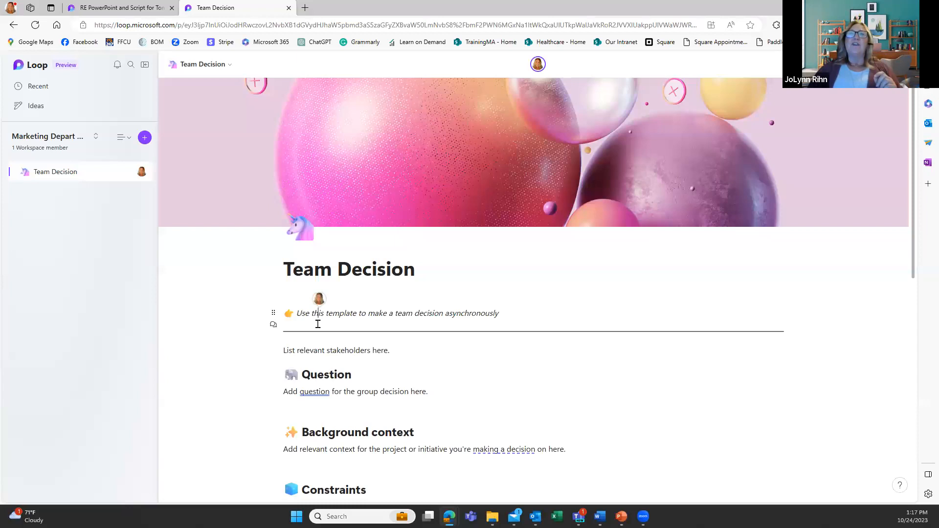
pyautogui.scroll(-10, 316, 323)
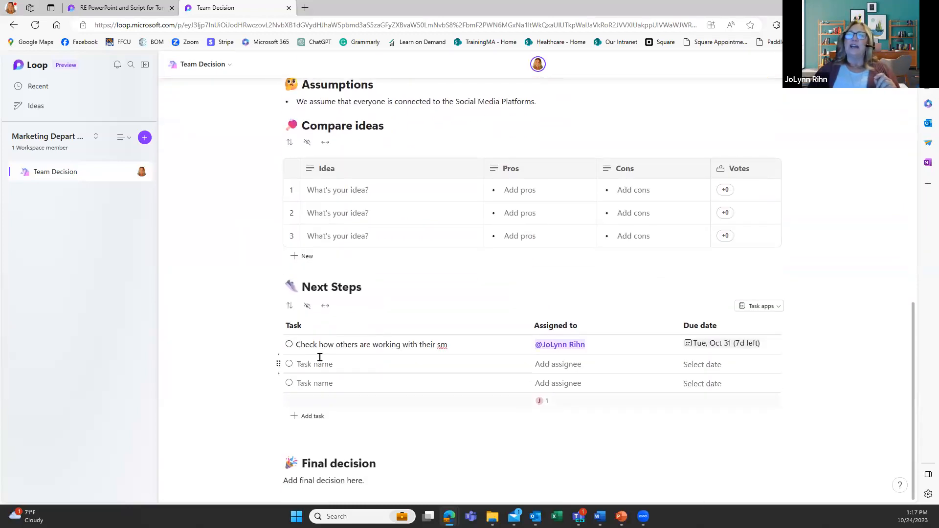
pyautogui.click(486, 486)
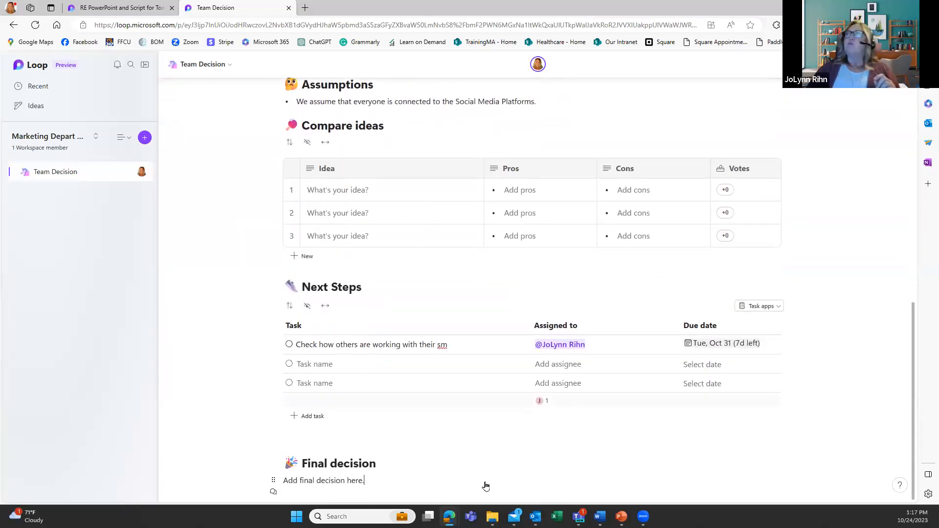
# Change the Team Decision page's cover to the Landscape image of a garden with a stone arch, and its icon to the melting smiley.
pyautogui.scroll(10, 391, 147)
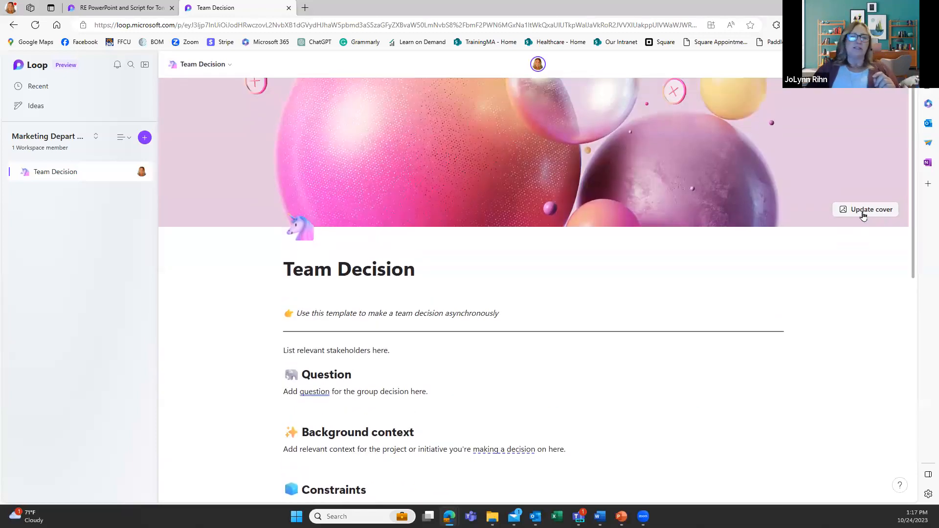
pyautogui.click(863, 216)
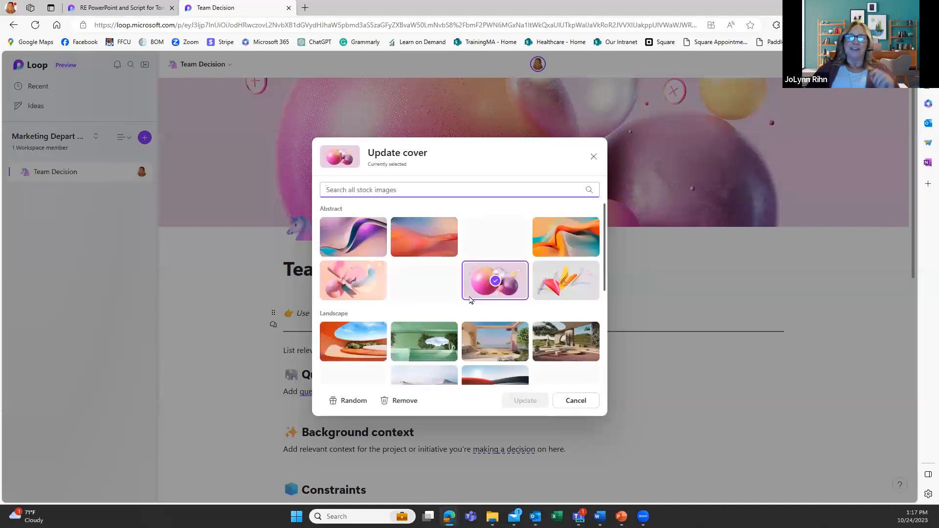
pyautogui.scroll(-1, 472, 309)
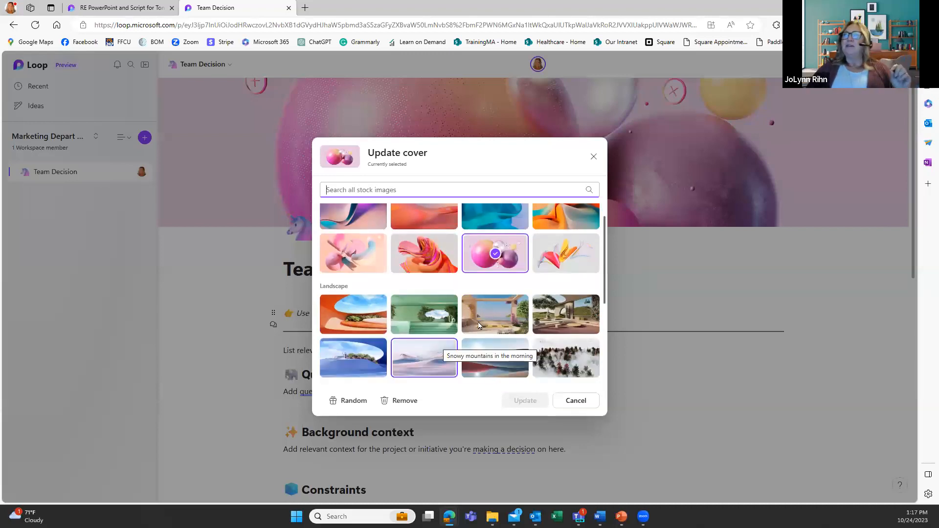
pyautogui.click(566, 321)
pyautogui.click(530, 400)
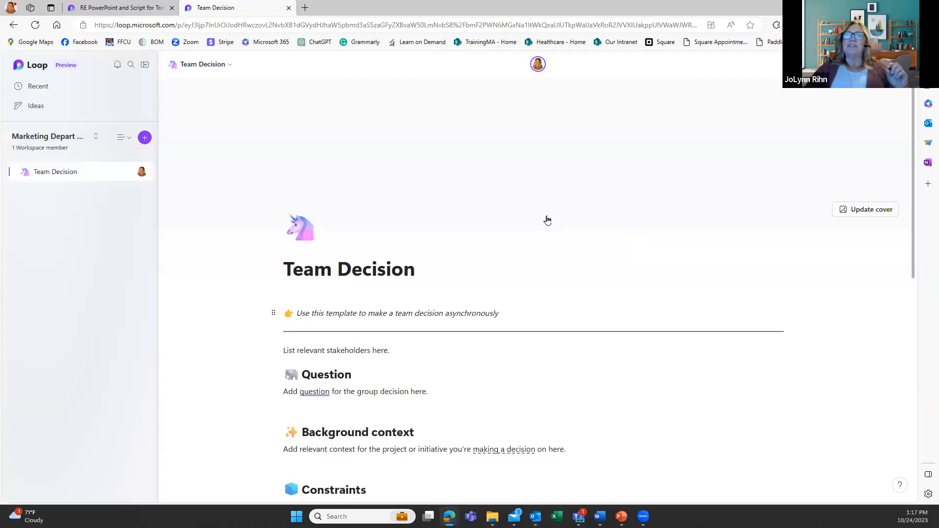
pyautogui.click(298, 235)
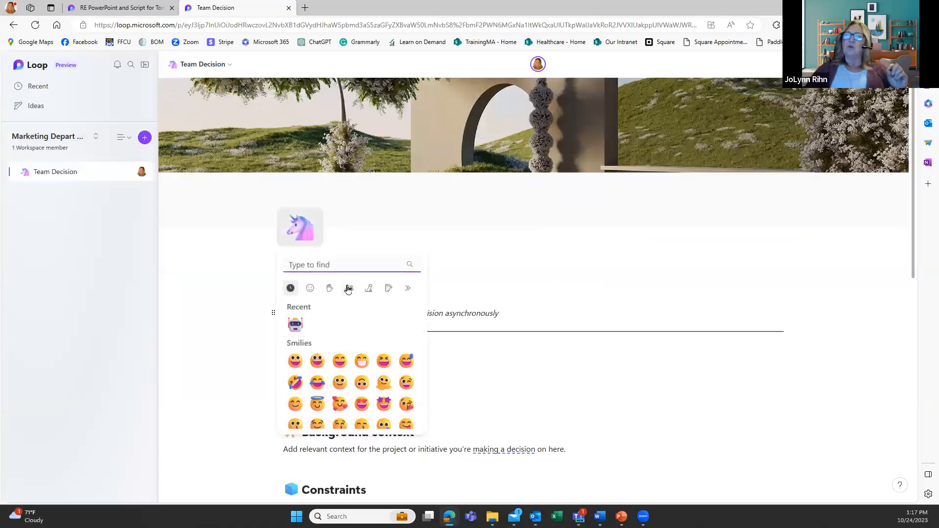
pyautogui.click(381, 386)
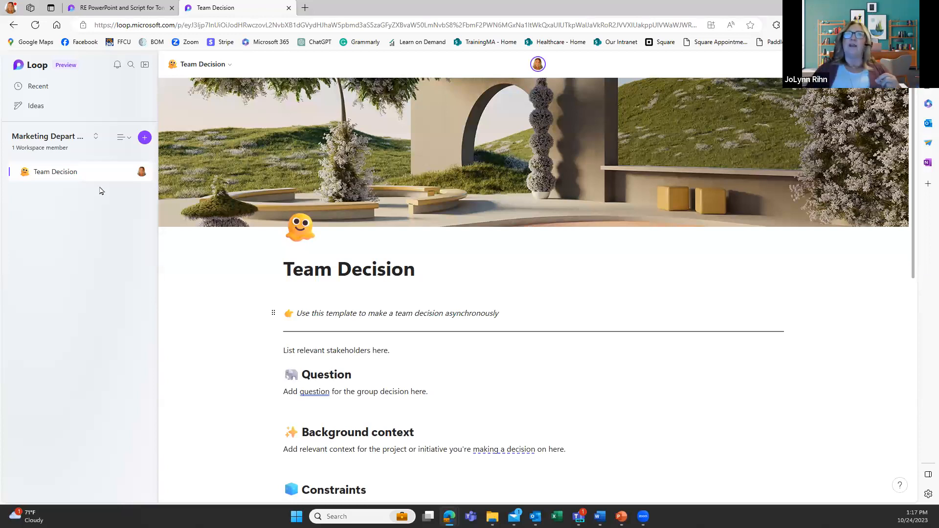
# Create a new page in the Marketing workspace and title it "Instagram".
pyautogui.click(143, 140)
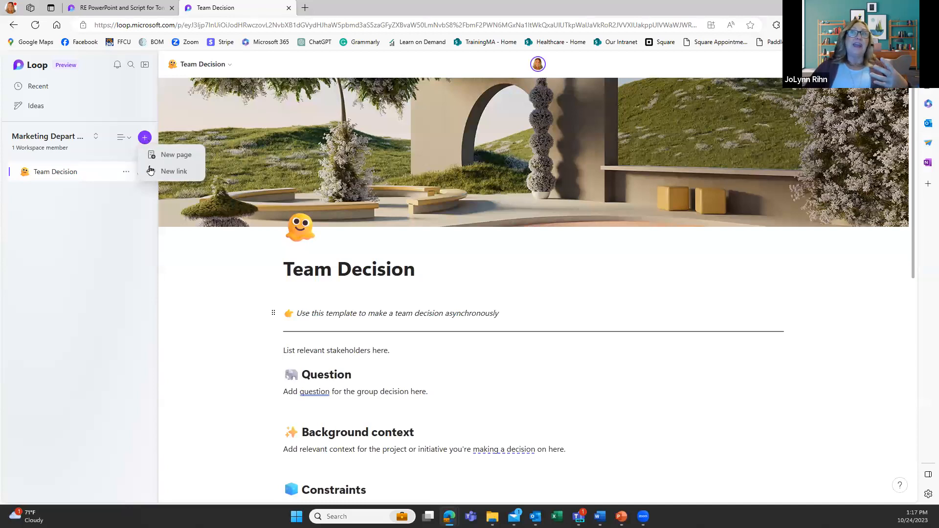
pyautogui.click(182, 159)
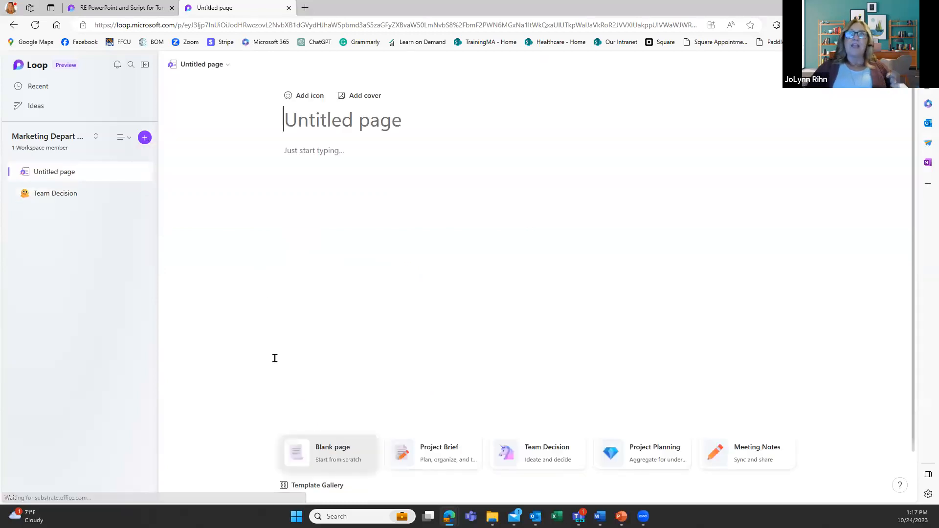
pyautogui.click(377, 130)
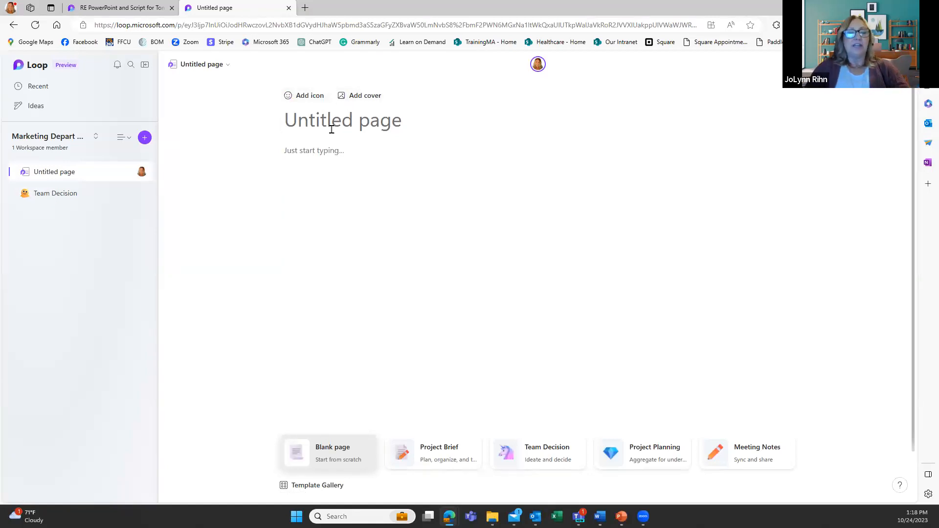
pyautogui.write('Ins')
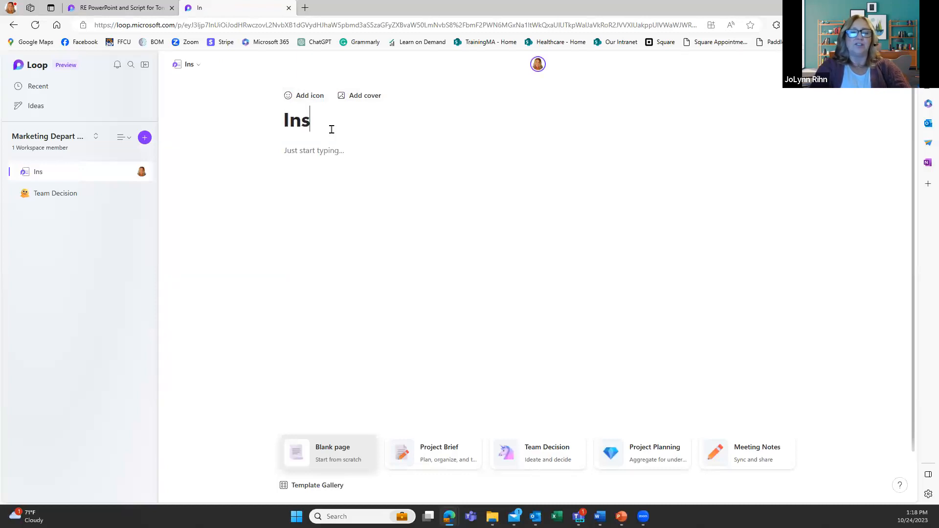
pyautogui.write('tragm')
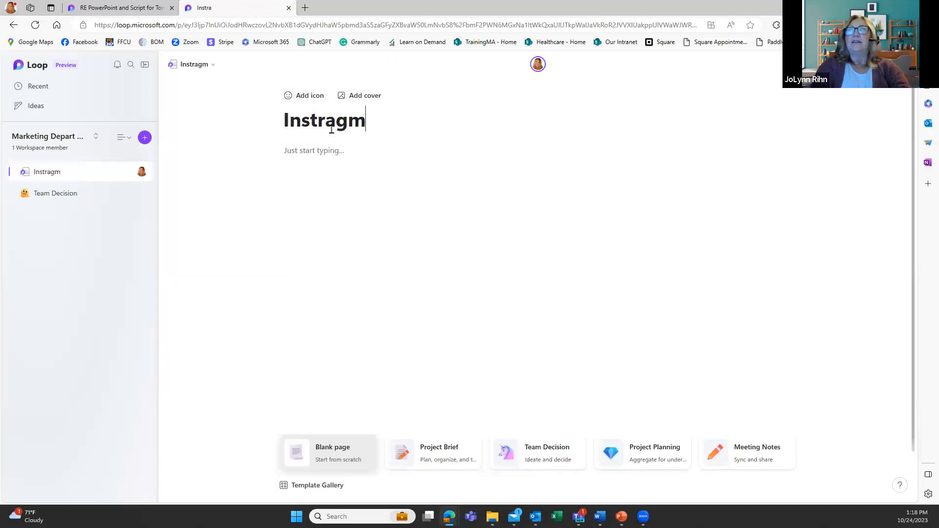
pyautogui.press('BackSpace')
pyautogui.press('BackSpace')
pyautogui.press('BackSpace')
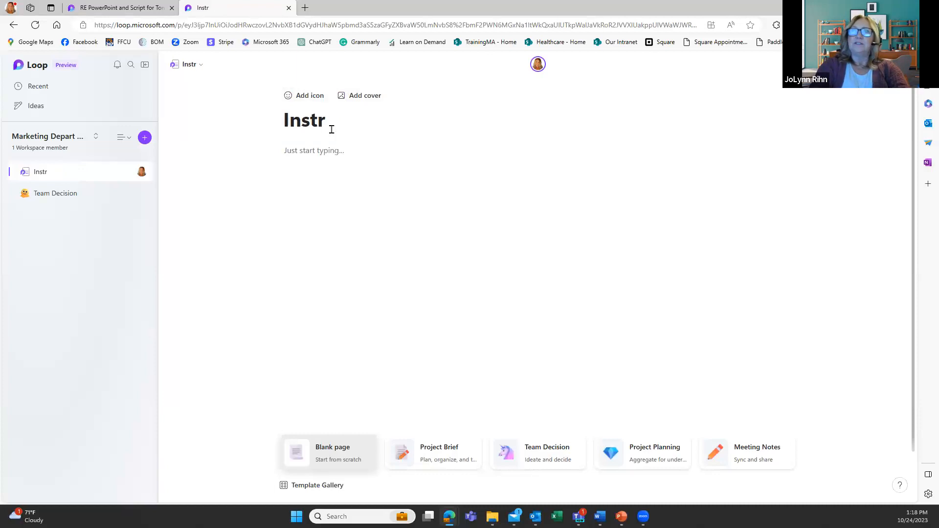
pyautogui.press('BackSpace')
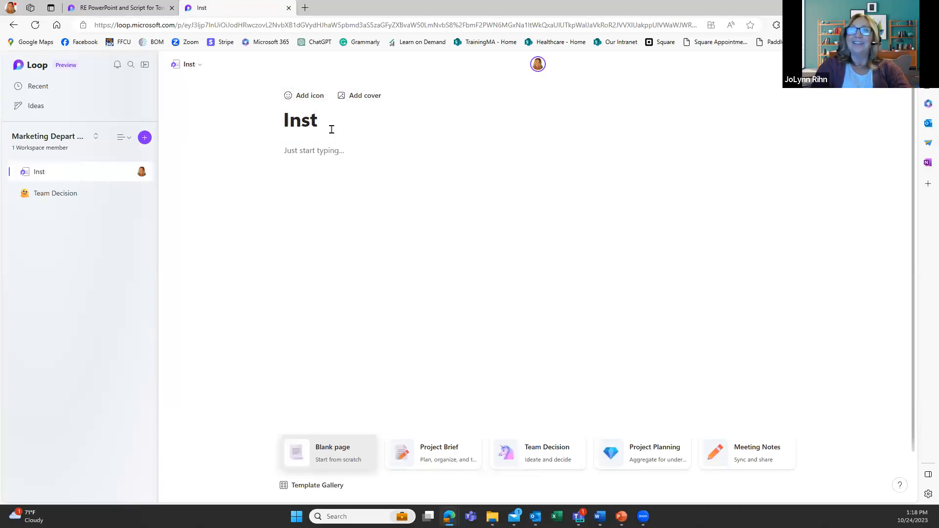
pyautogui.press('BackSpace')
pyautogui.write('tagram')
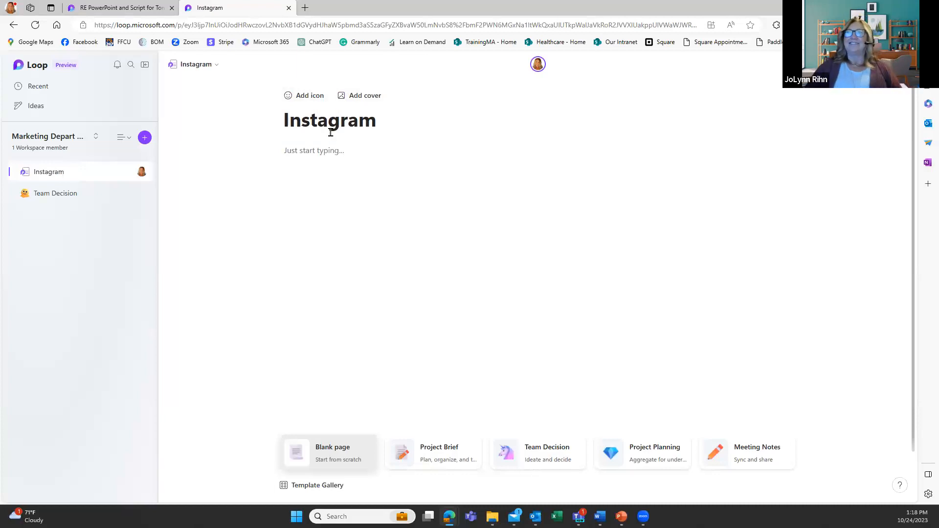
# Browse the insertable elements for the Instagram page's body and add a Heading 1 reading "New Posts".
pyautogui.click(351, 153)
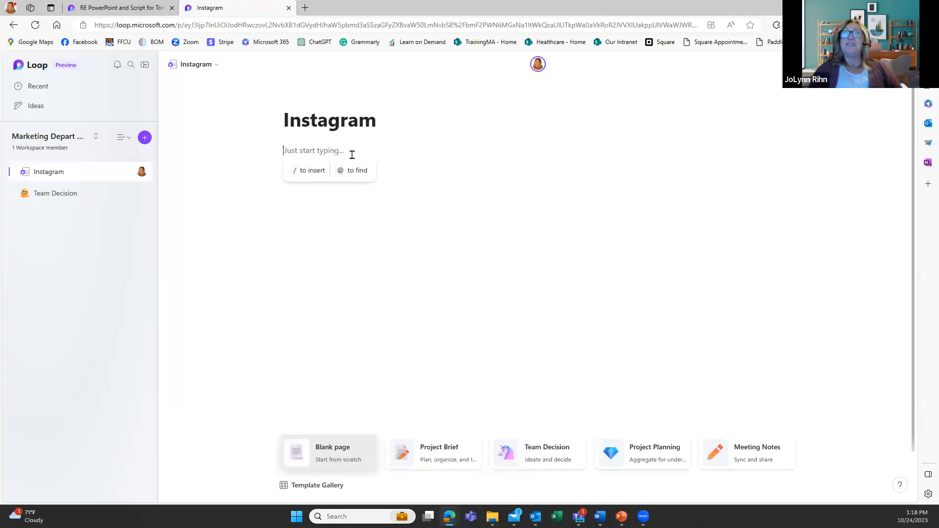
pyautogui.write('/')
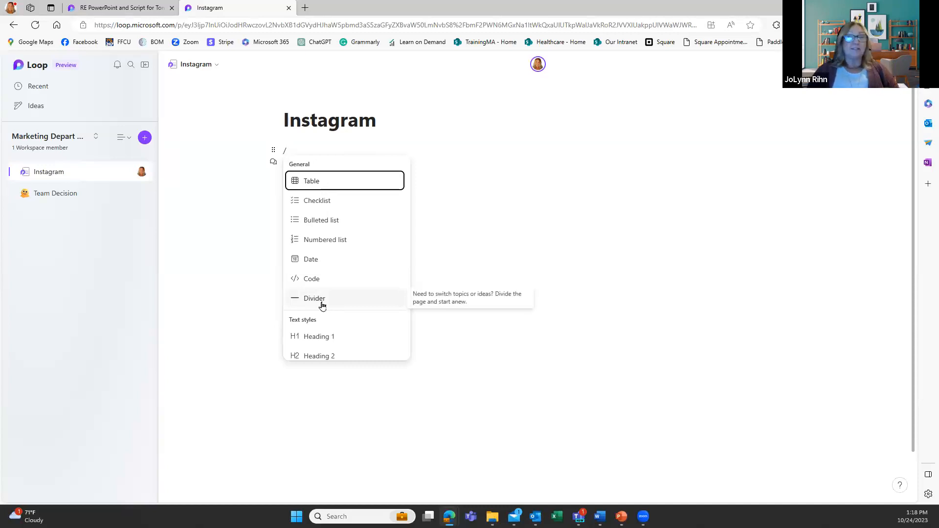
pyautogui.scroll(-1, 341, 344)
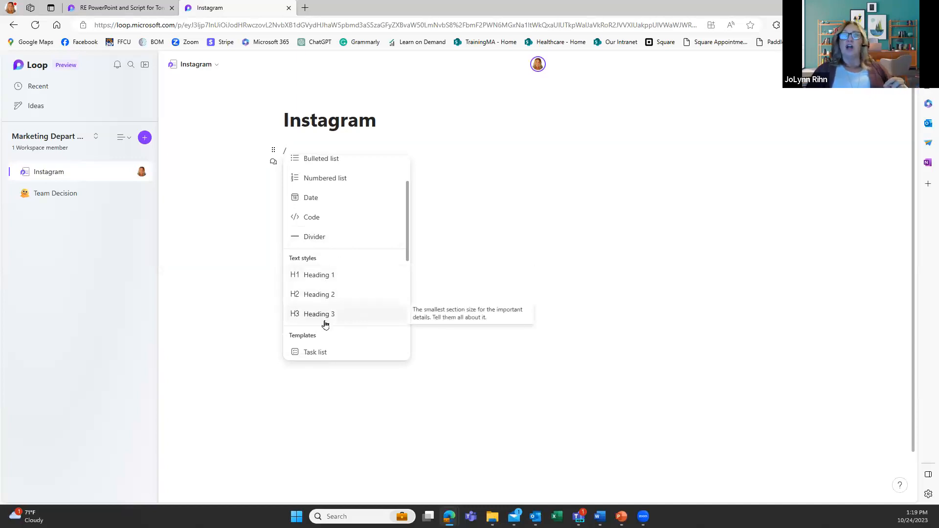
pyautogui.scroll(-1, 325, 325)
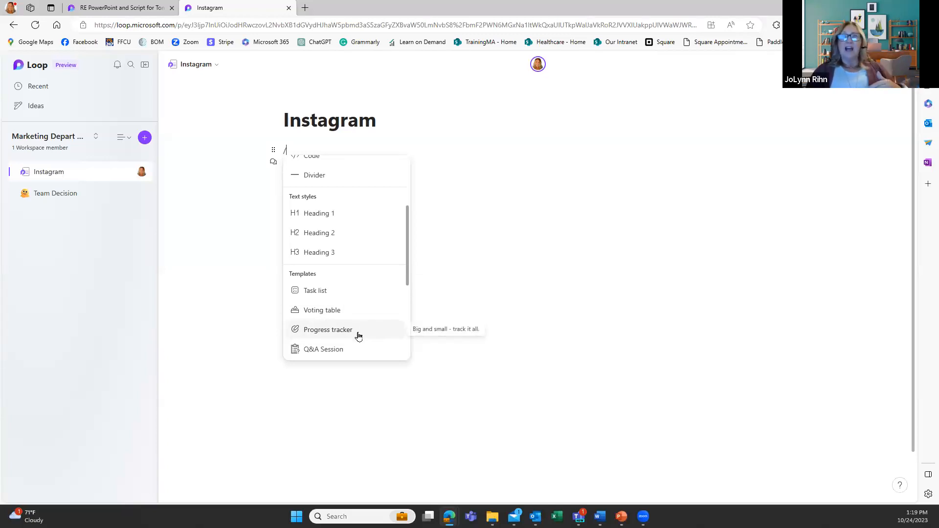
pyautogui.scroll(-1, 358, 335)
pyautogui.scroll(-3, 367, 316)
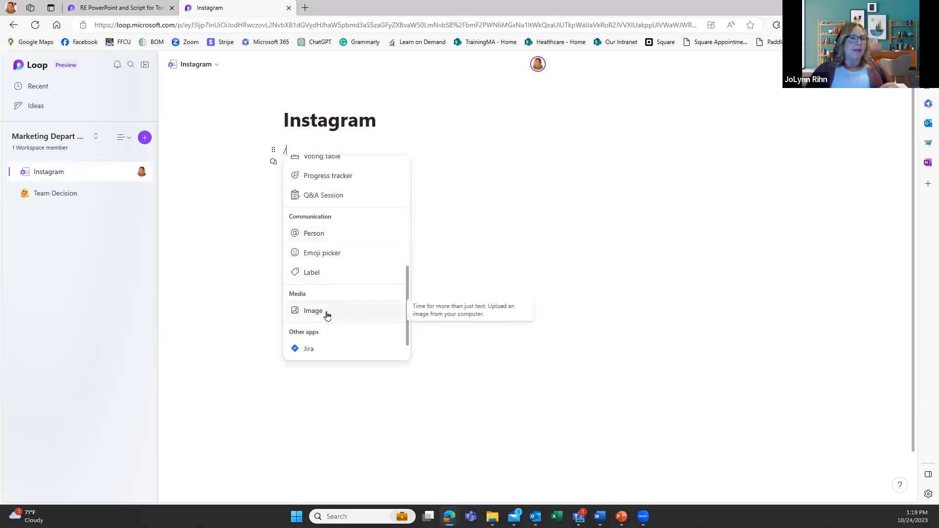
pyautogui.scroll(-1, 326, 314)
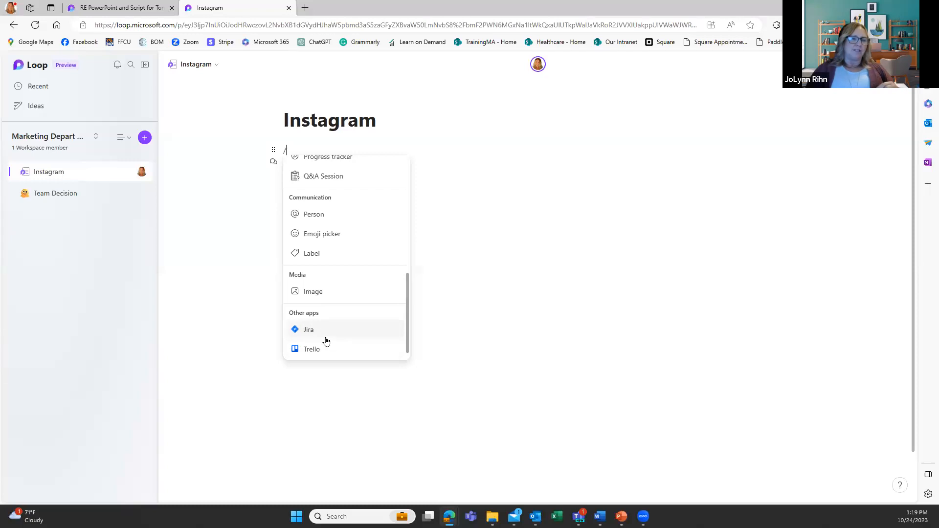
pyautogui.scroll(3, 350, 282)
pyautogui.scroll(3, 351, 281)
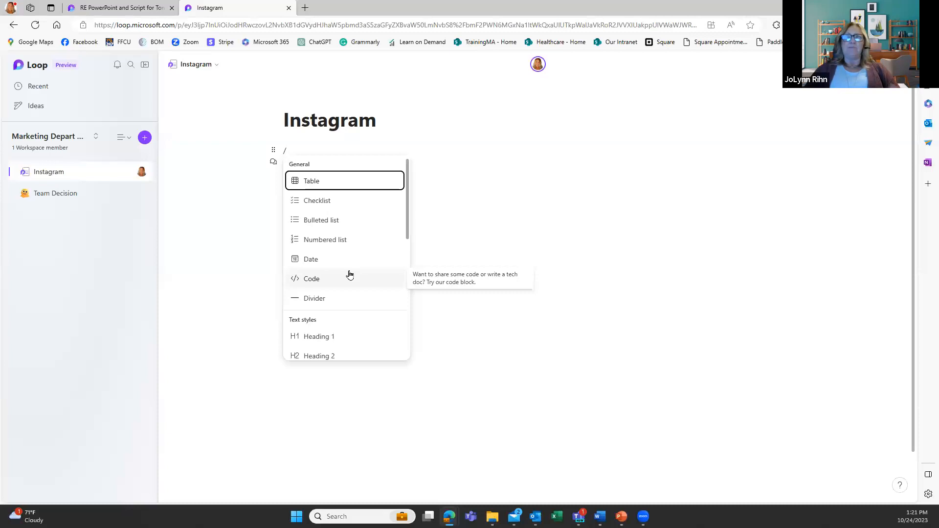
pyautogui.click(337, 337)
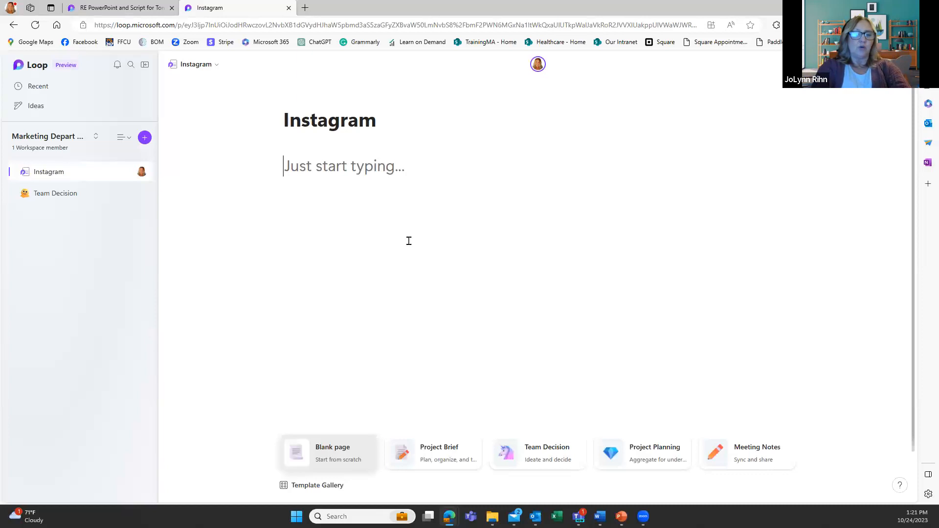
pyautogui.write('New Posts')
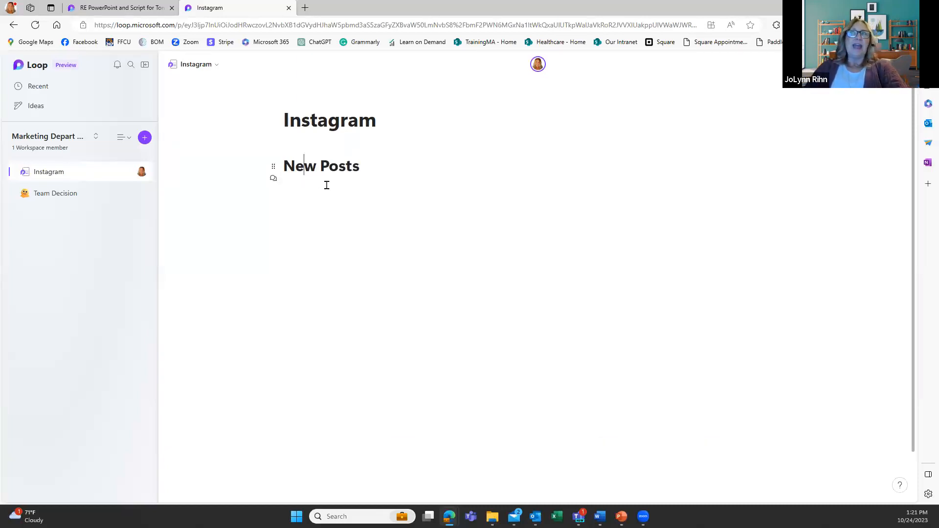
# Add a line reading "first describe what this in" below the New Posts heading on the Instagram page.
pyautogui.press('Return')
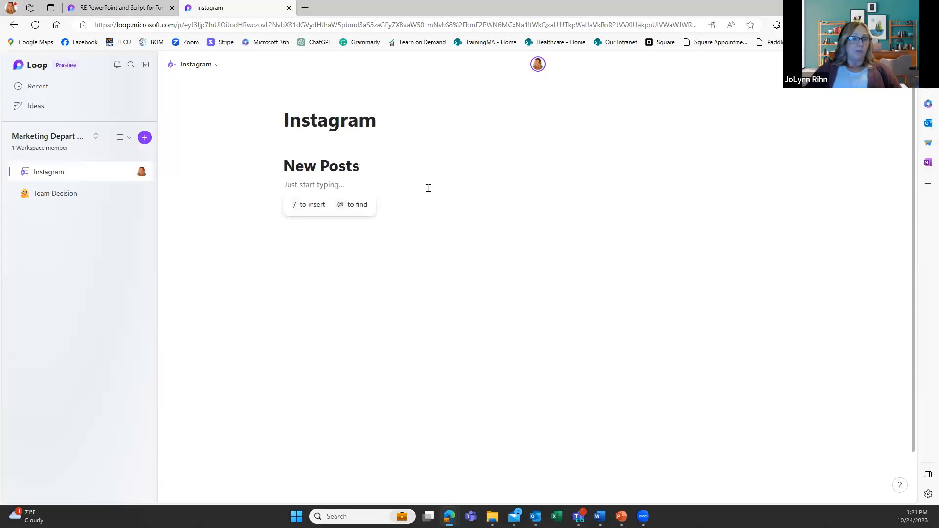
pyautogui.write('first what')
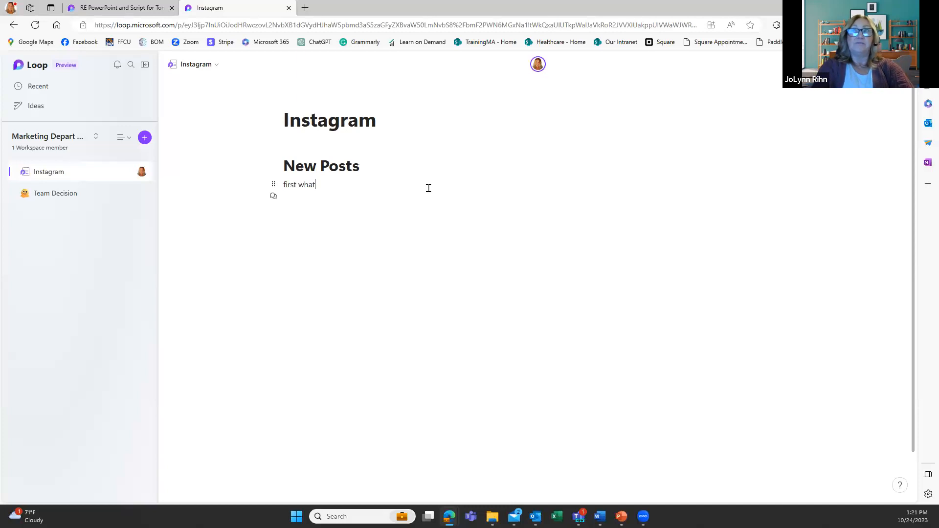
pyautogui.press('BackSpace')
pyautogui.press('BackSpace')
pyautogui.press('BackSpace')
pyautogui.press('BackSpace')
pyautogui.write('d')
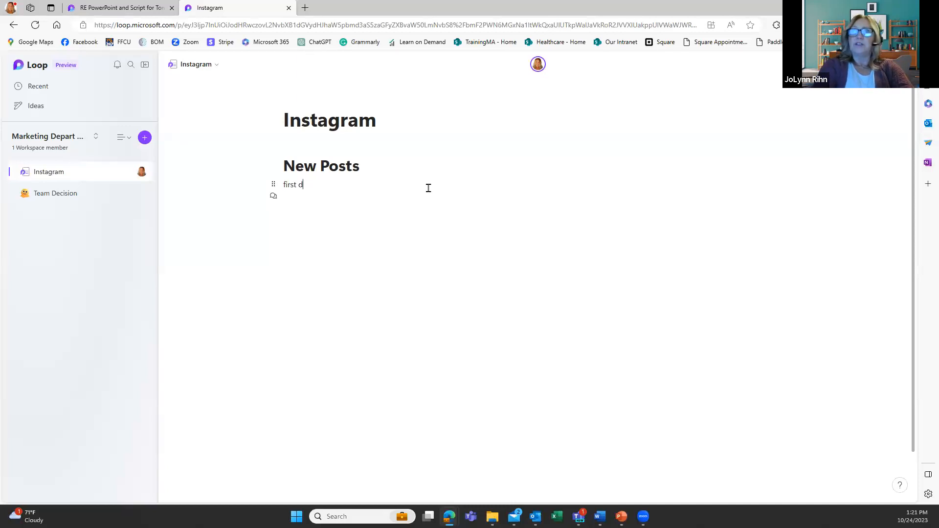
pyautogui.write('escribe ')
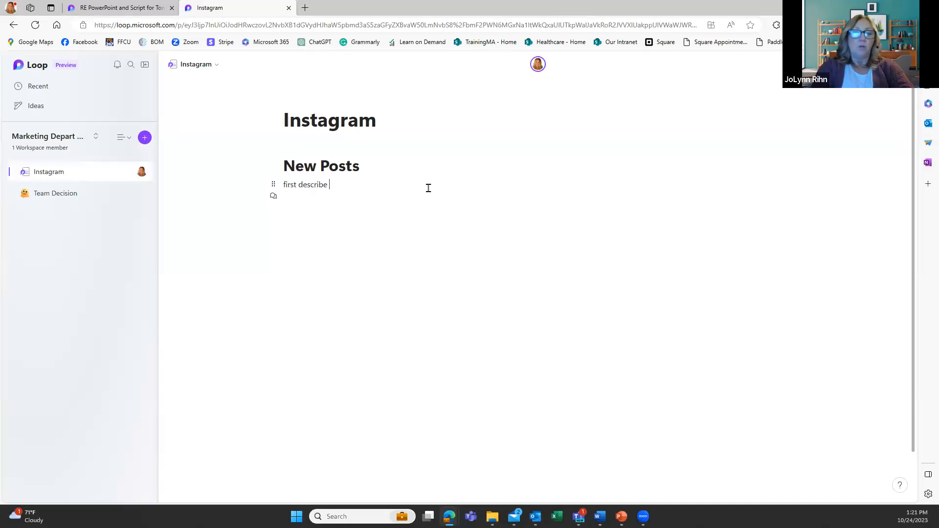
pyautogui.write('what this in')
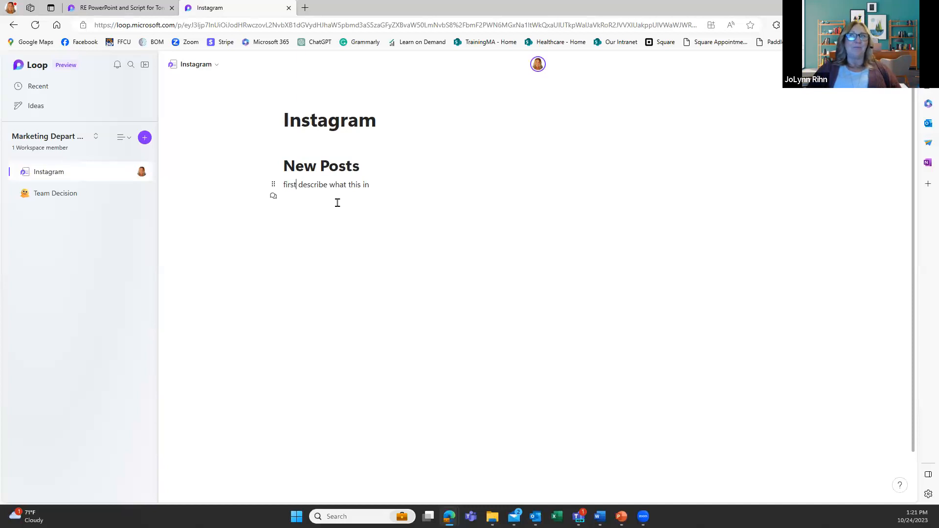
# Insert a Progress tracker template on a new line below the description text.
pyautogui.press('Return')
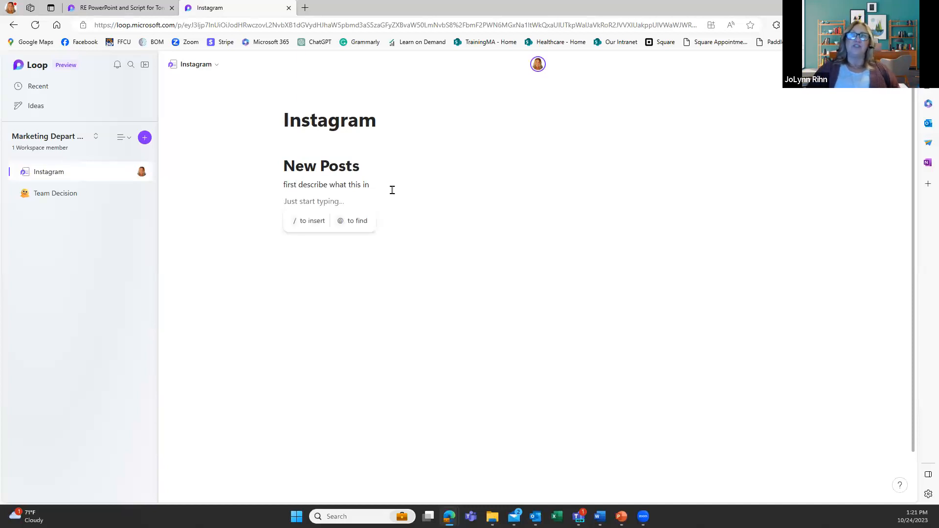
pyautogui.click(299, 224)
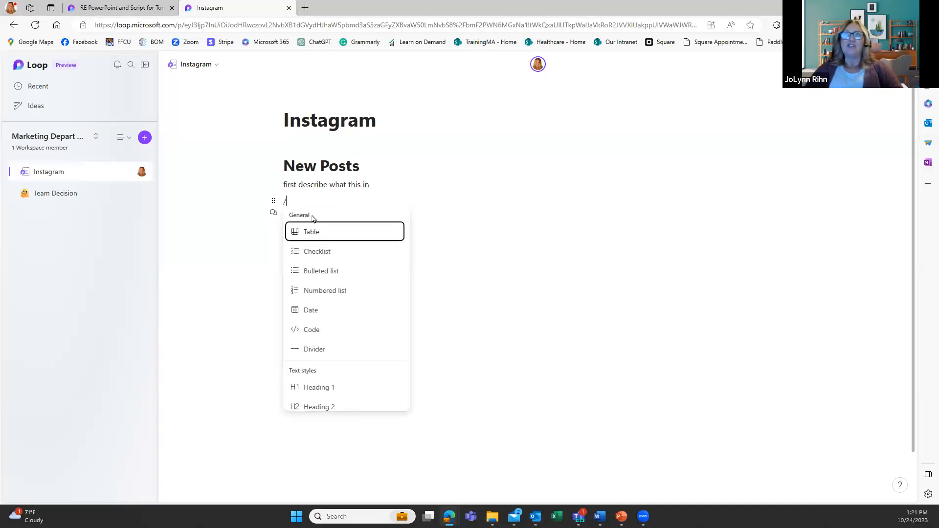
pyautogui.scroll(-2, 326, 279)
pyautogui.scroll(-1, 332, 308)
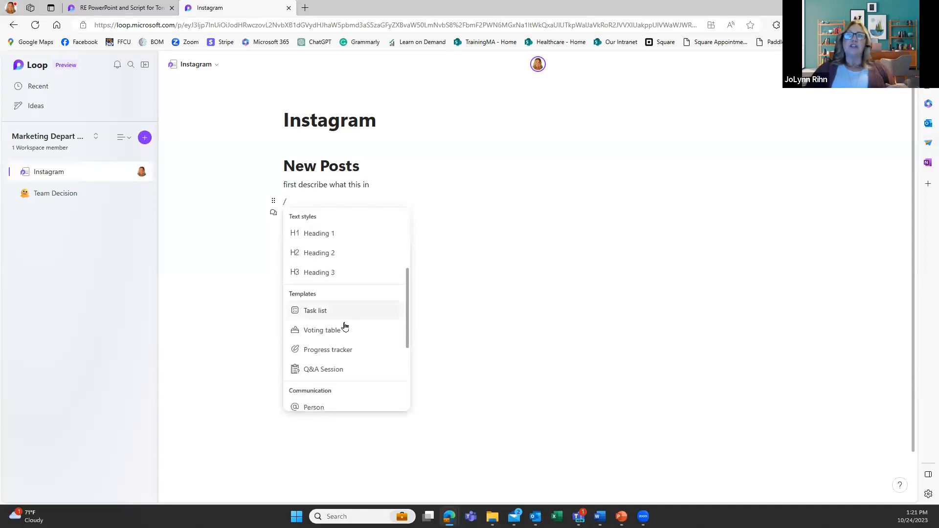
pyautogui.click(345, 353)
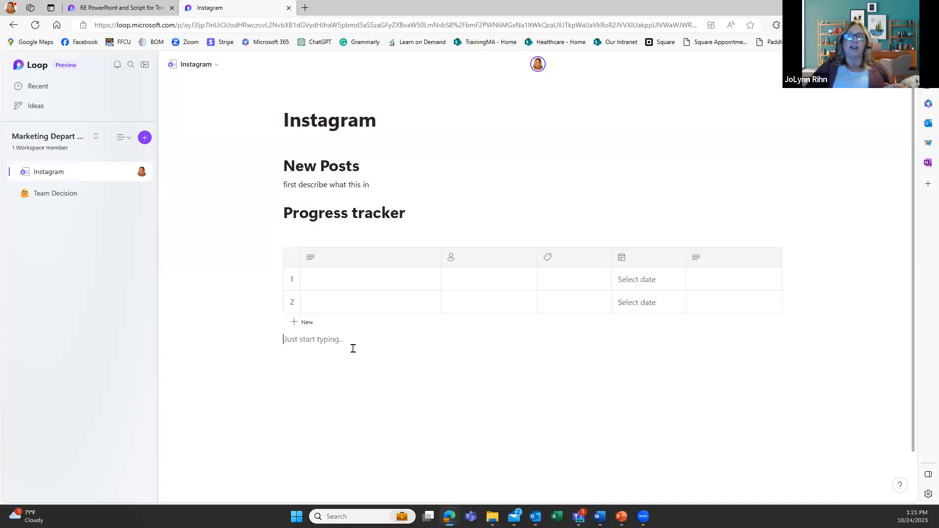
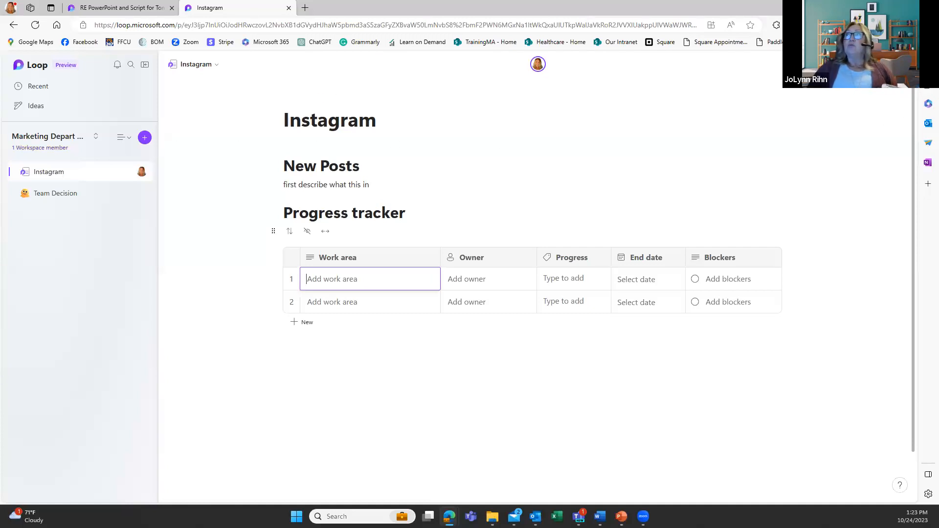
# Invite Student 1 as a member of the Marketing Depart Workspace and close the sharing dialog.
pyautogui.click(871, 64)
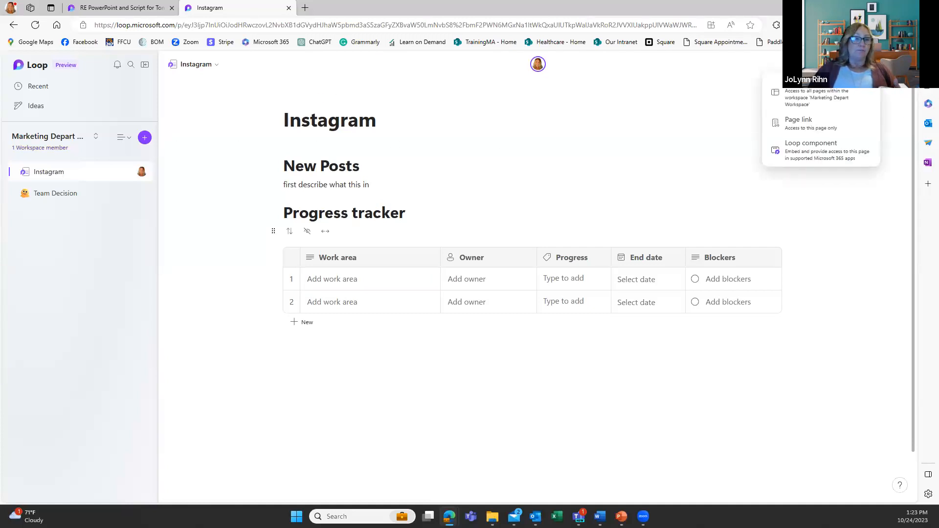
pyautogui.click(809, 100)
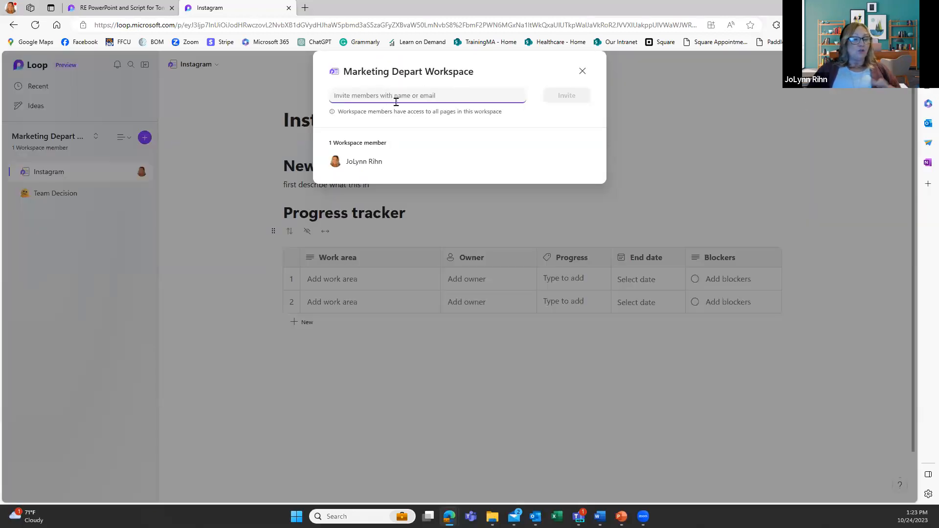
pyautogui.write('Student 1')
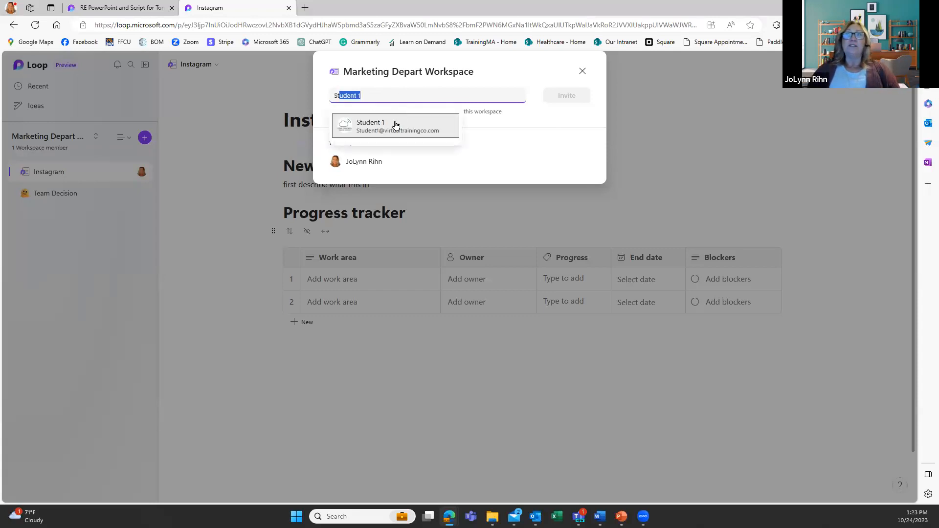
pyautogui.click(396, 125)
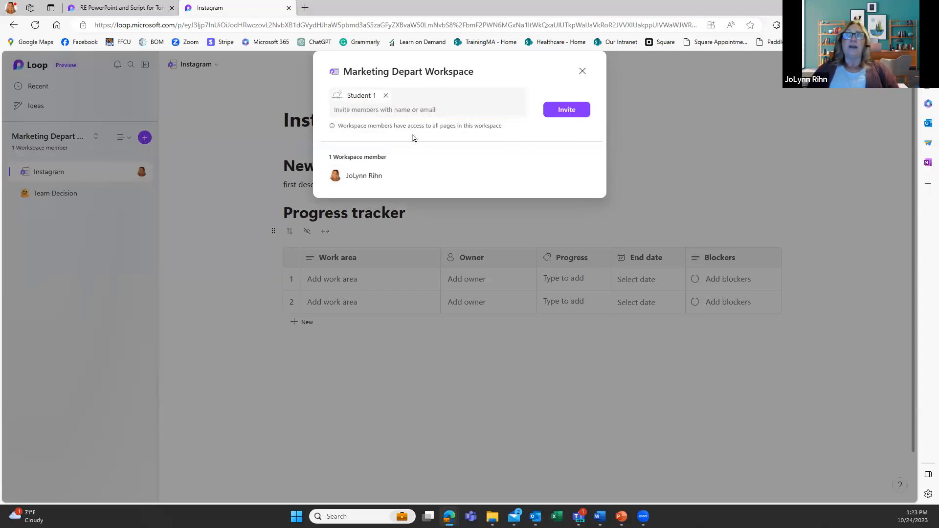
pyautogui.click(387, 113)
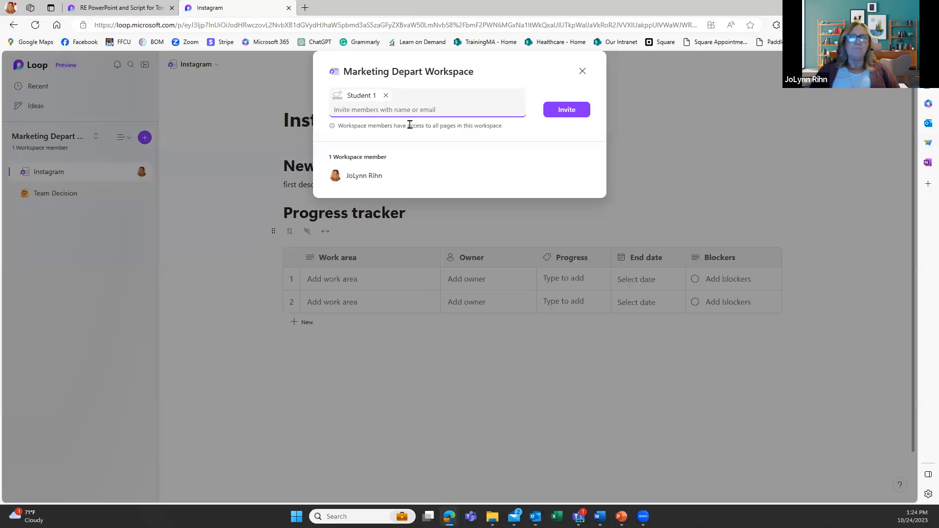
pyautogui.click(577, 116)
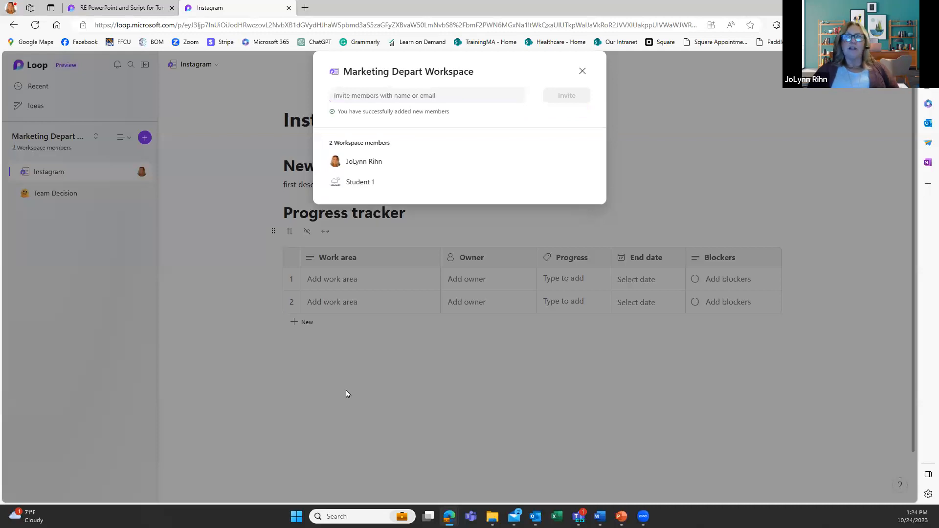
pyautogui.click(582, 70)
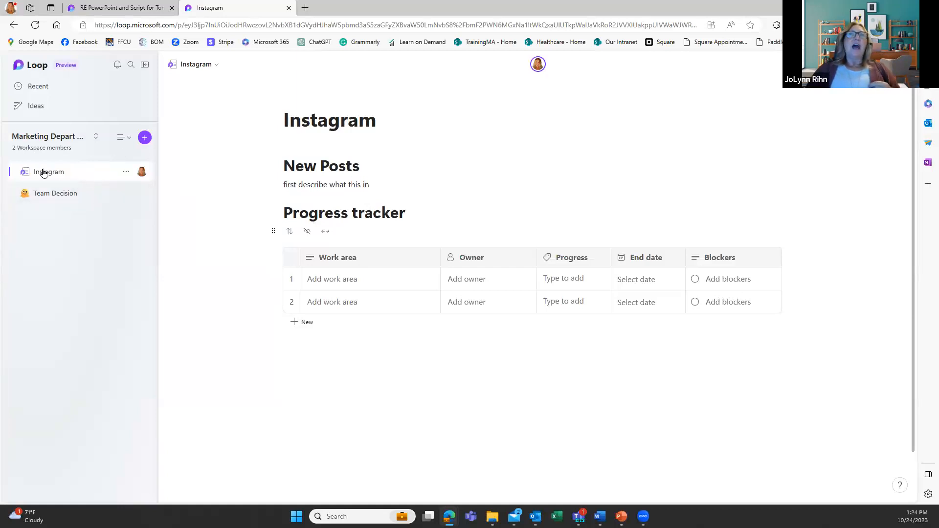
# View the Team Decision page, return to the Instagram page, and check the sidebar's Tree and Activity view options.
pyautogui.click(59, 194)
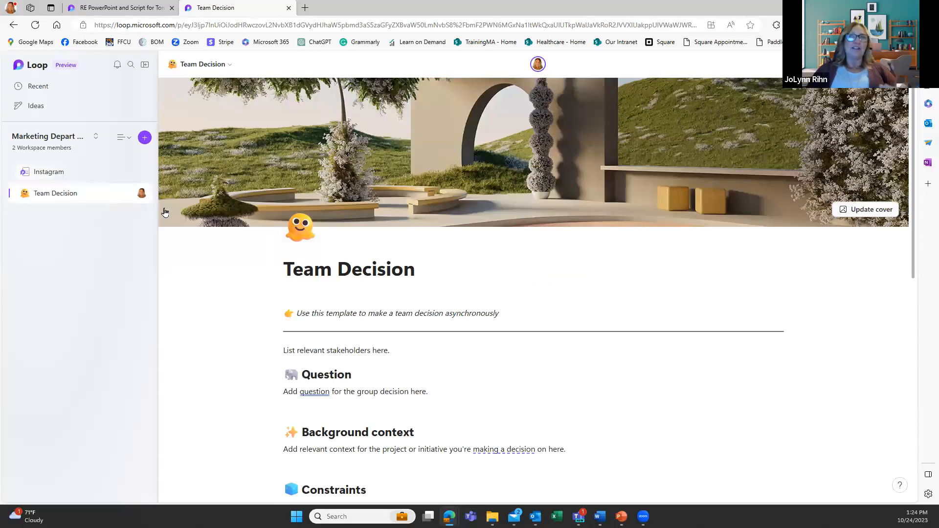
pyautogui.click(72, 177)
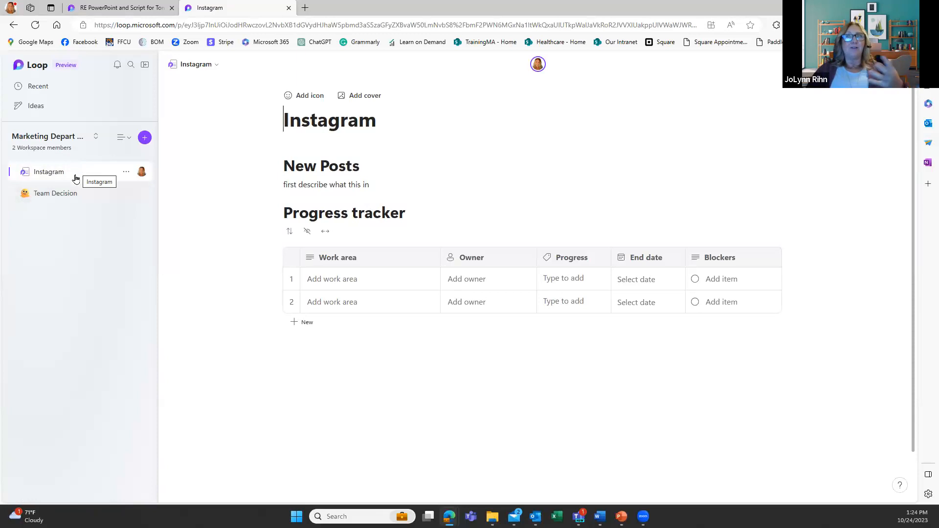
pyautogui.click(129, 141)
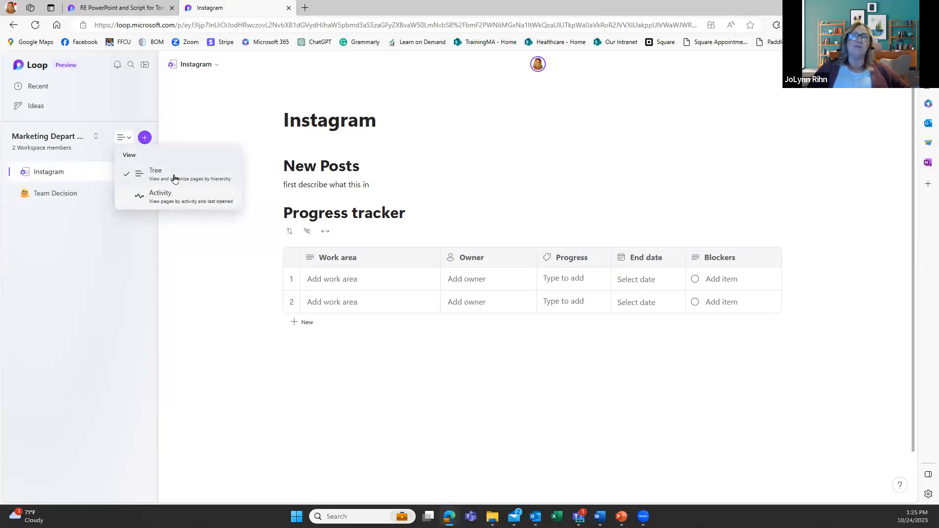
pyautogui.click(177, 129)
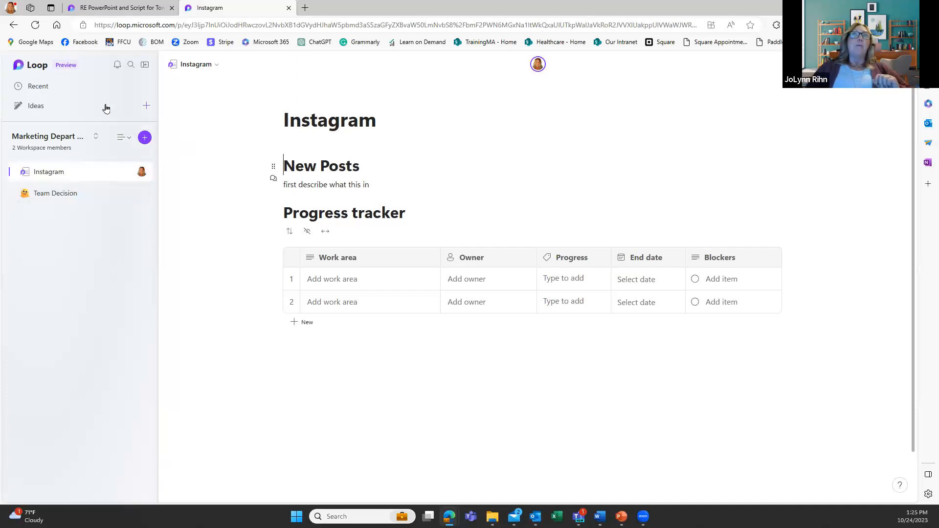
# Look through the recent components and pages from the Loop home page and open the 2 Story Office Building page.
pyautogui.click(43, 70)
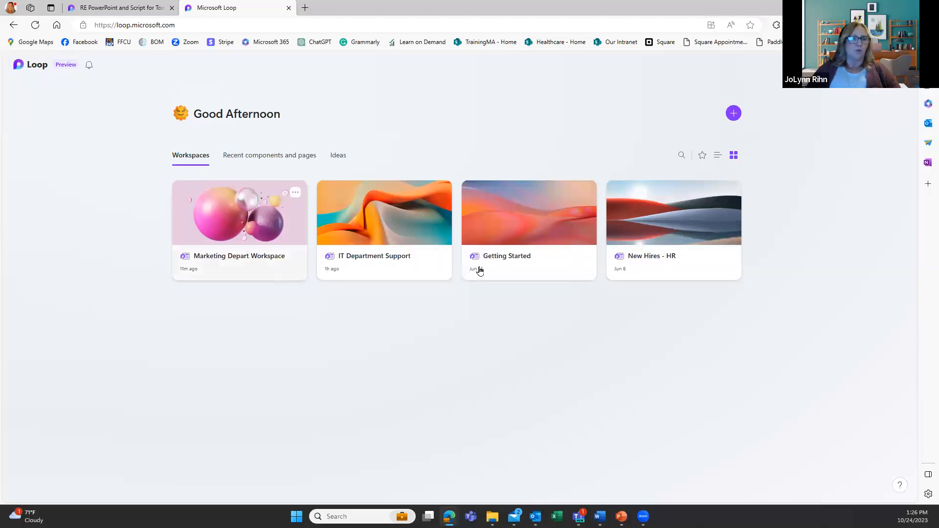
pyautogui.click(250, 165)
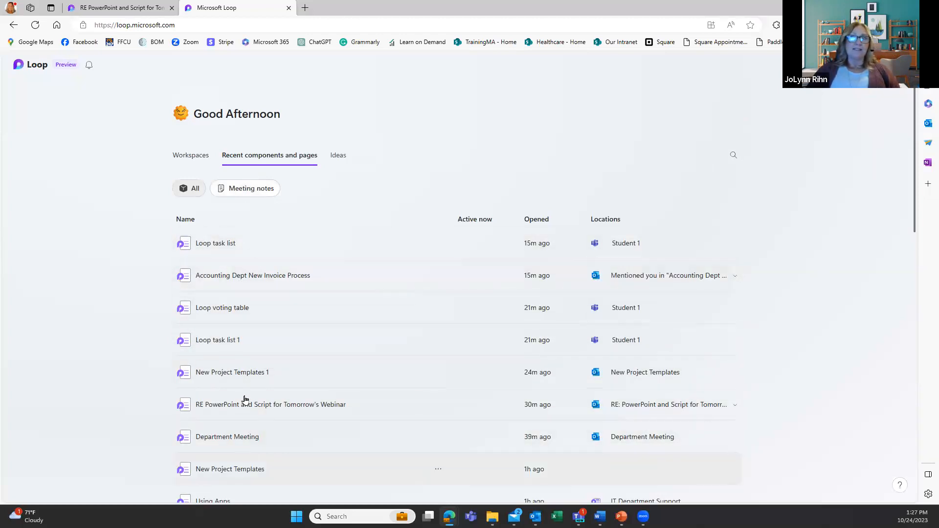
pyautogui.scroll(-5, 300, 476)
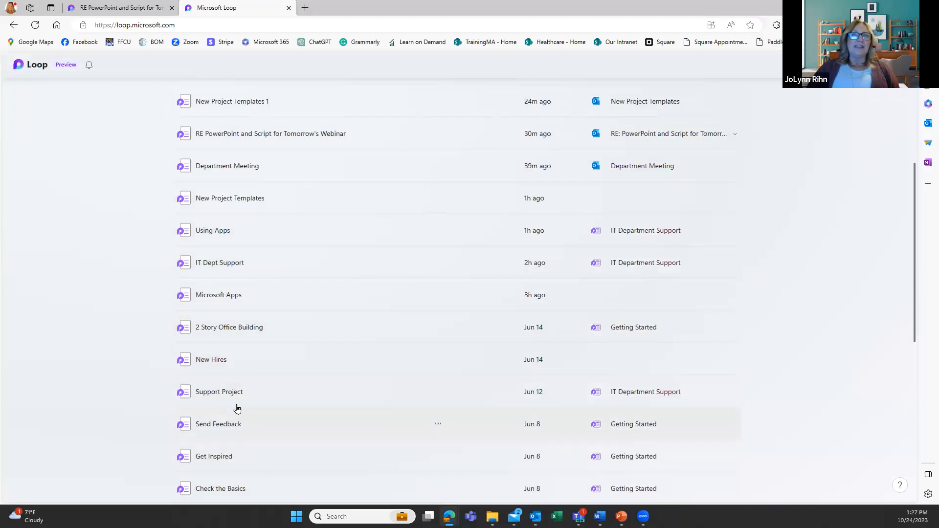
pyautogui.click(203, 331)
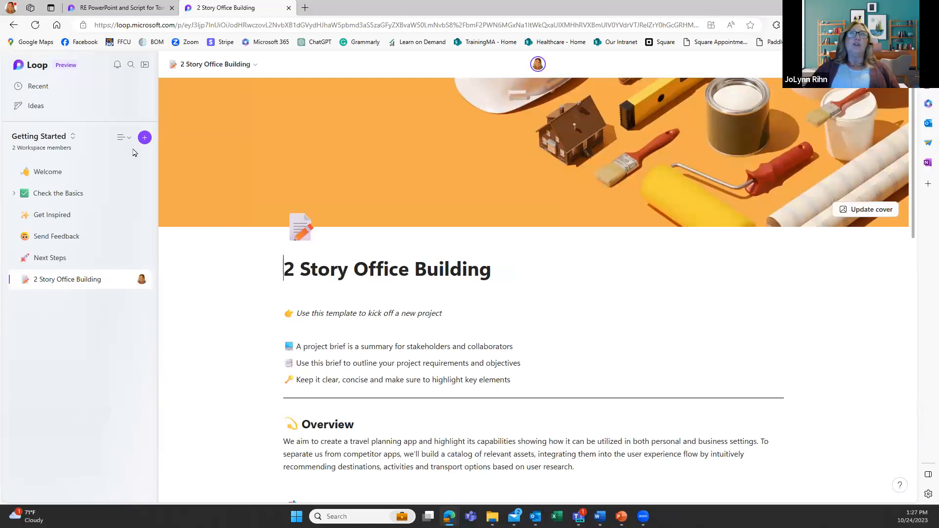
# View the Welcome, Check the Basics, Get Inspired and Send Feedback pages in the Getting Started workspace.
pyautogui.click(48, 175)
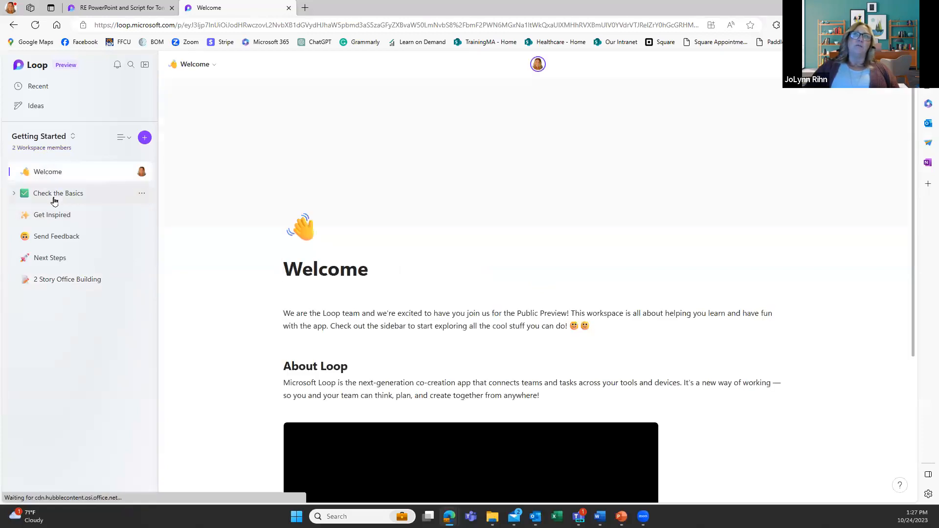
pyautogui.click(56, 196)
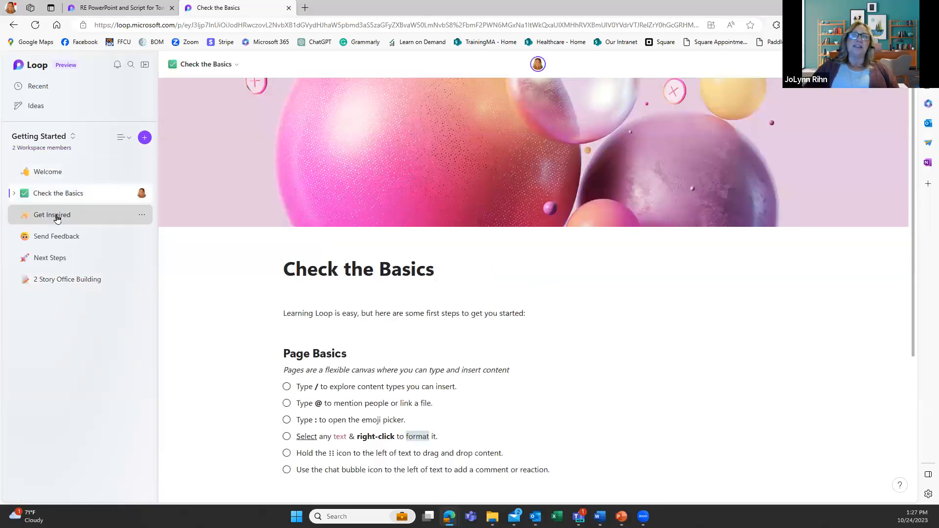
pyautogui.click(54, 216)
pyautogui.click(56, 240)
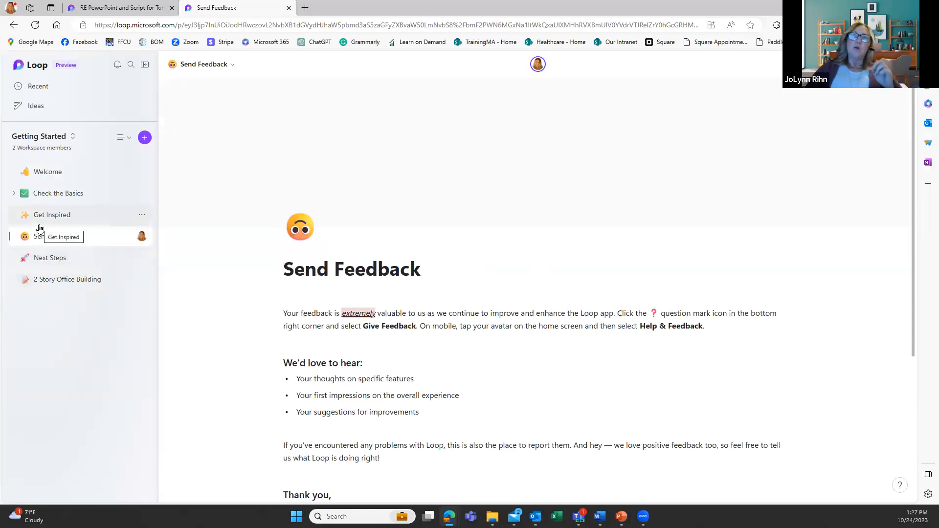
# Create a new untitled page under Ideas and return to the Loop home page.
pyautogui.click(39, 67)
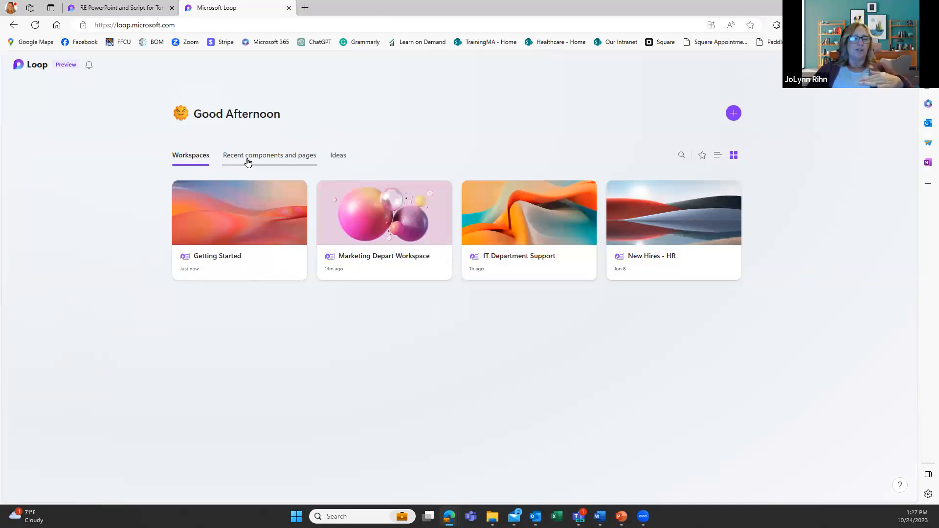
pyautogui.click(339, 157)
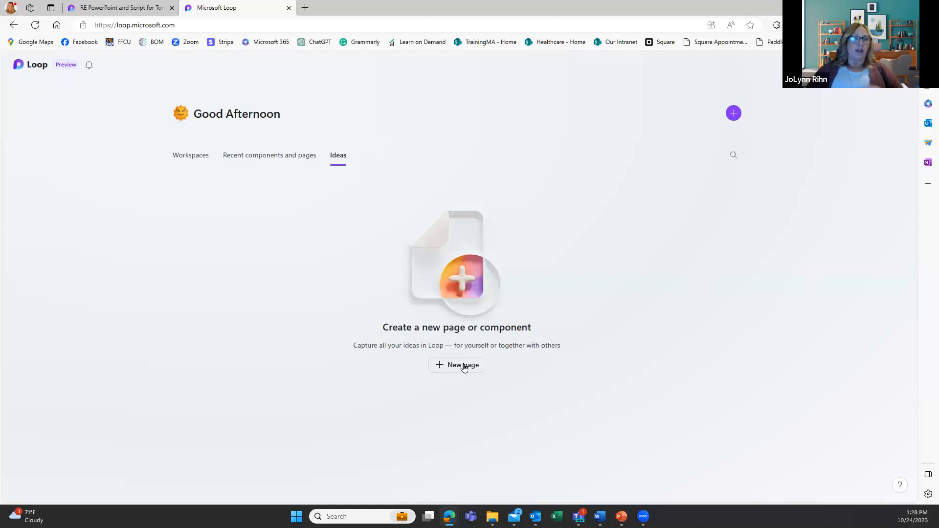
pyautogui.click(440, 367)
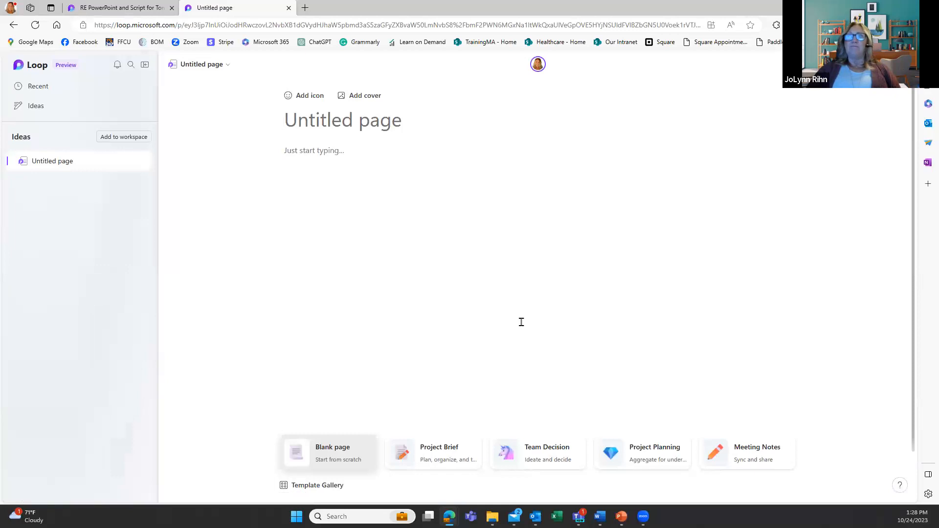
pyautogui.click(26, 76)
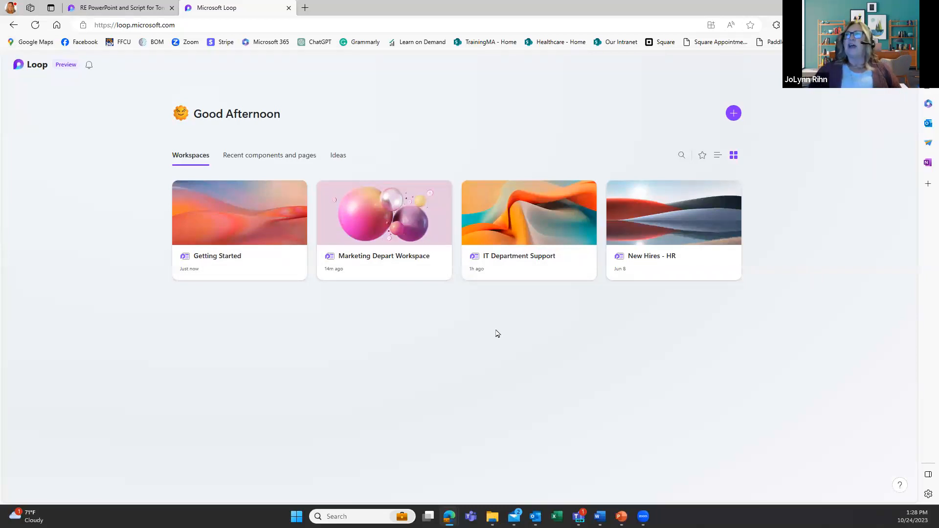
# Show the workspaces as a list and switch them back to the grid view.
pyautogui.click(716, 157)
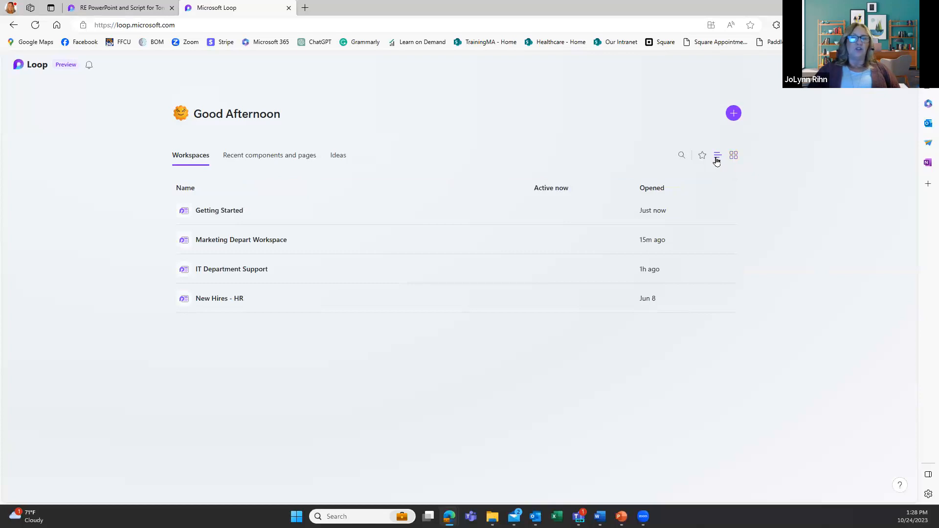
pyautogui.click(733, 156)
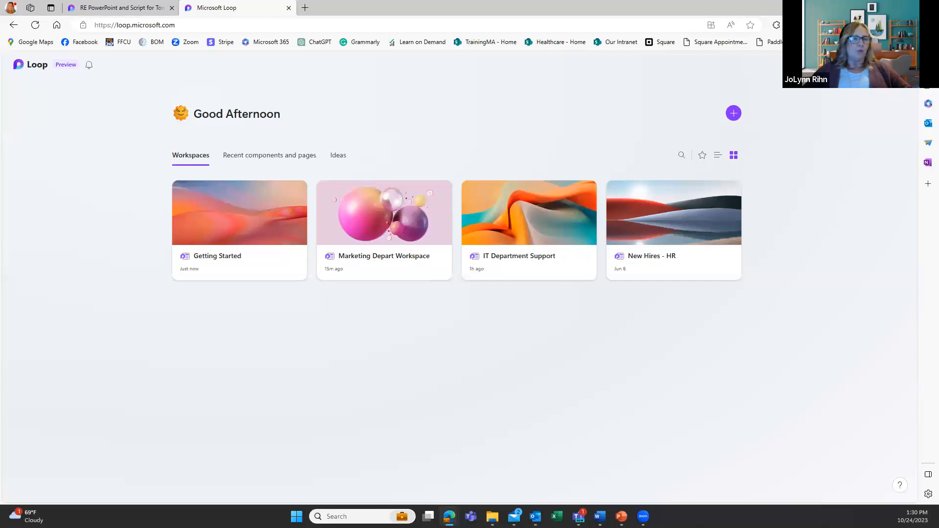
pyautogui.hotkey('alt', 'Tab')
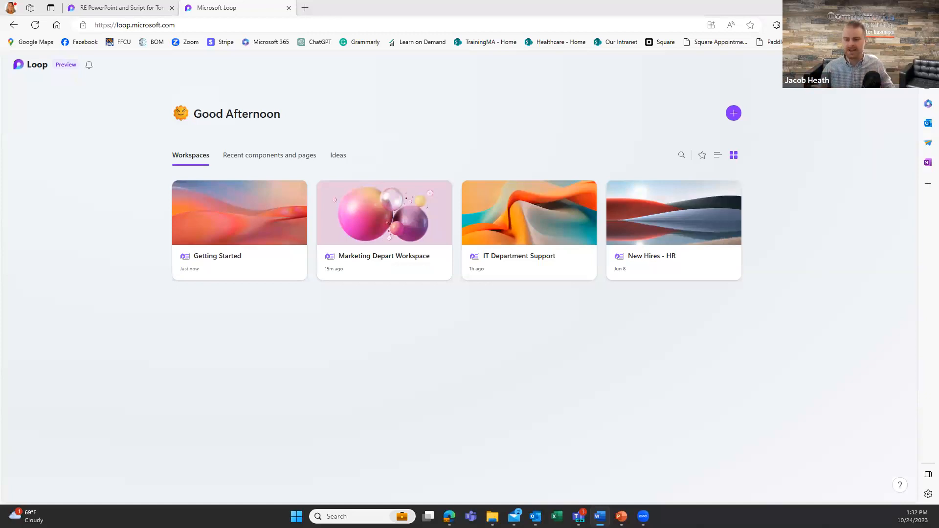
pyautogui.hotkey('alt', 'Tab')
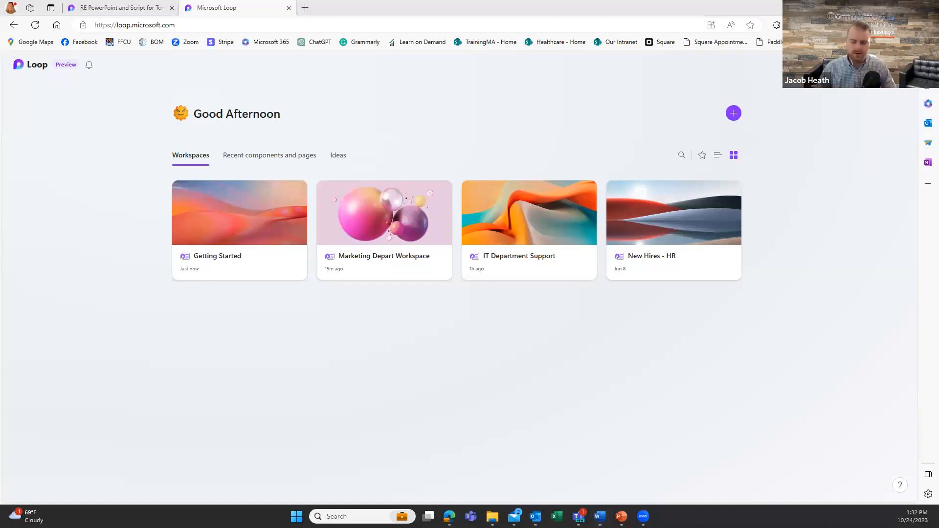